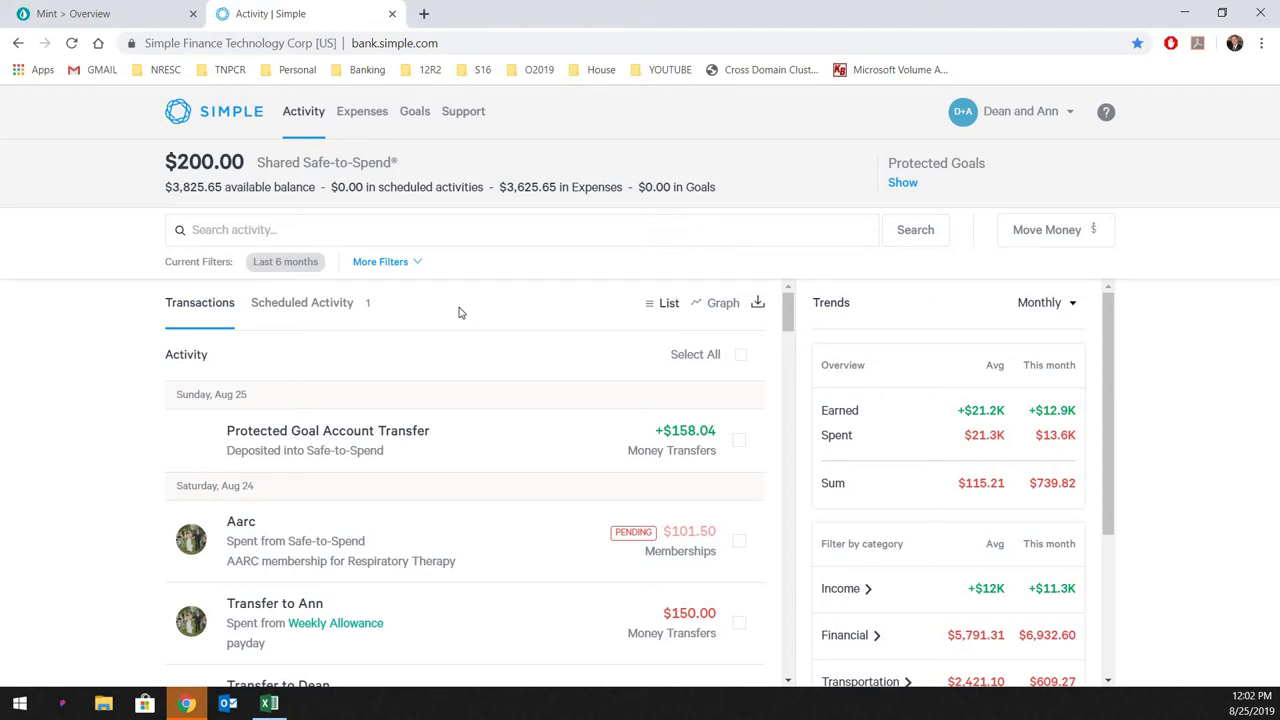
Switch from the shared account to the default individual account
{"action": "left_click", "coordinate": [1020, 112]}
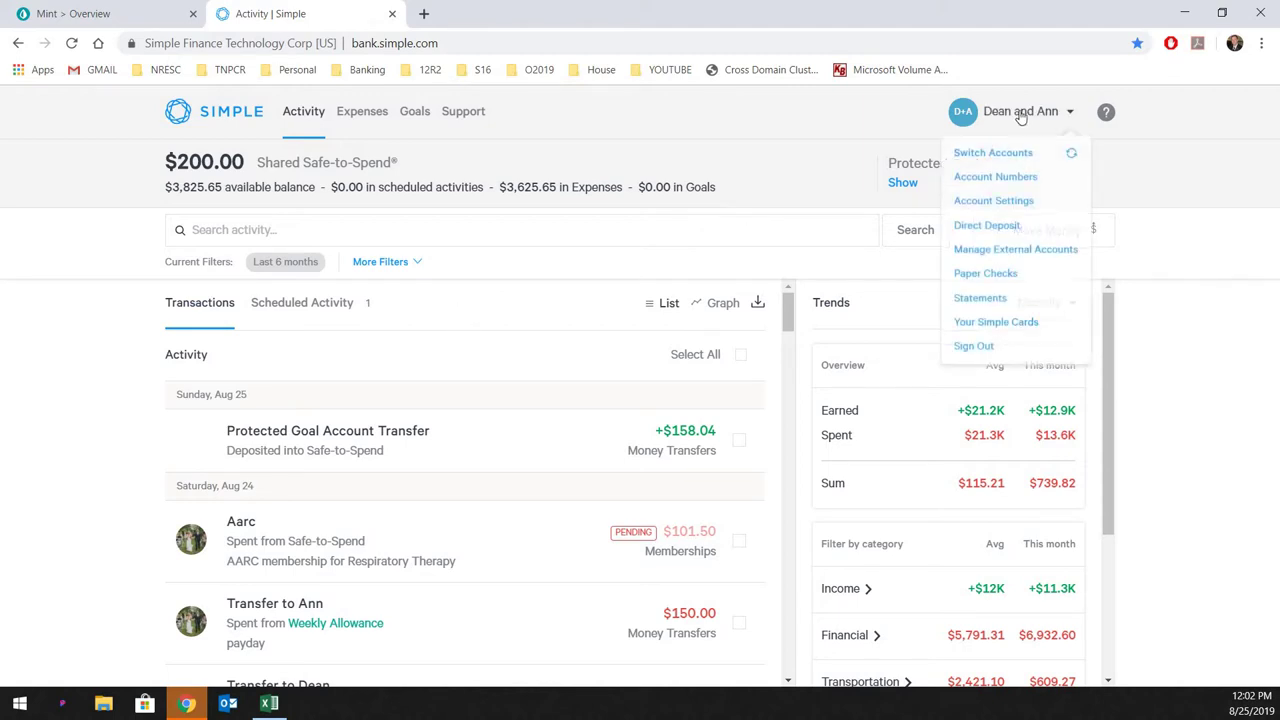
{"action": "left_click", "coordinate": [1022, 155]}
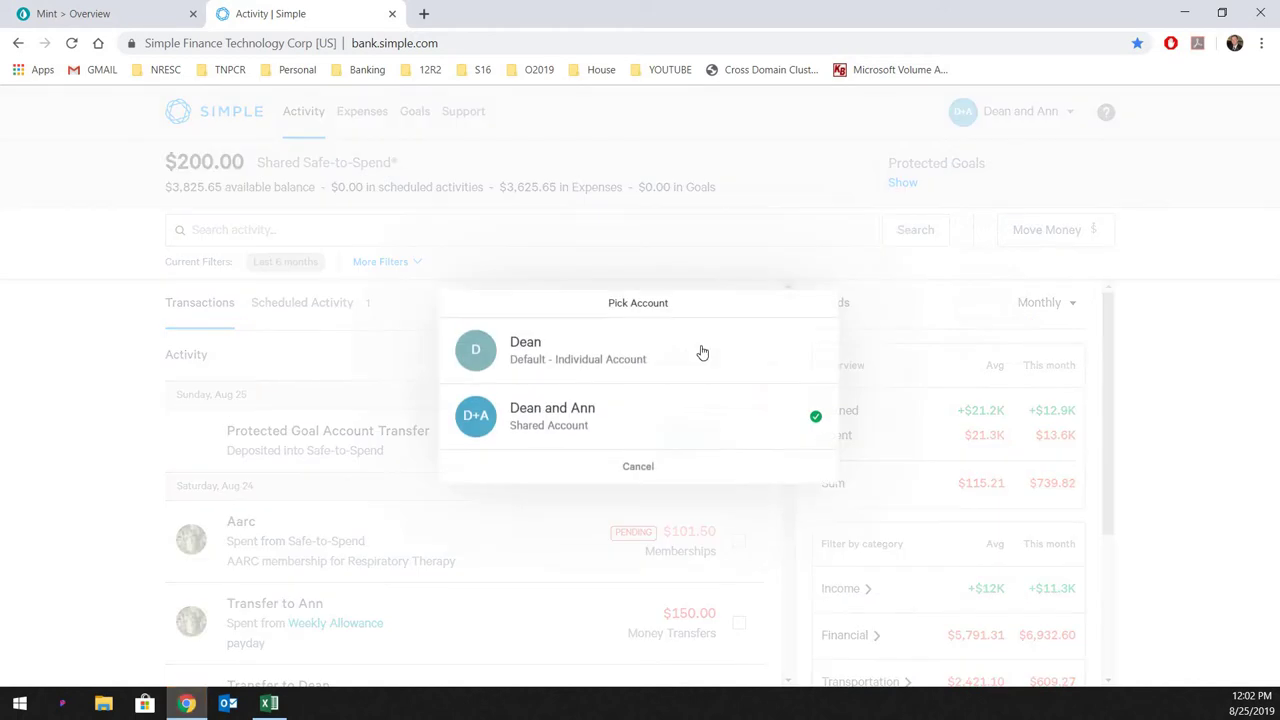
{"action": "left_click", "coordinate": [630, 357]}
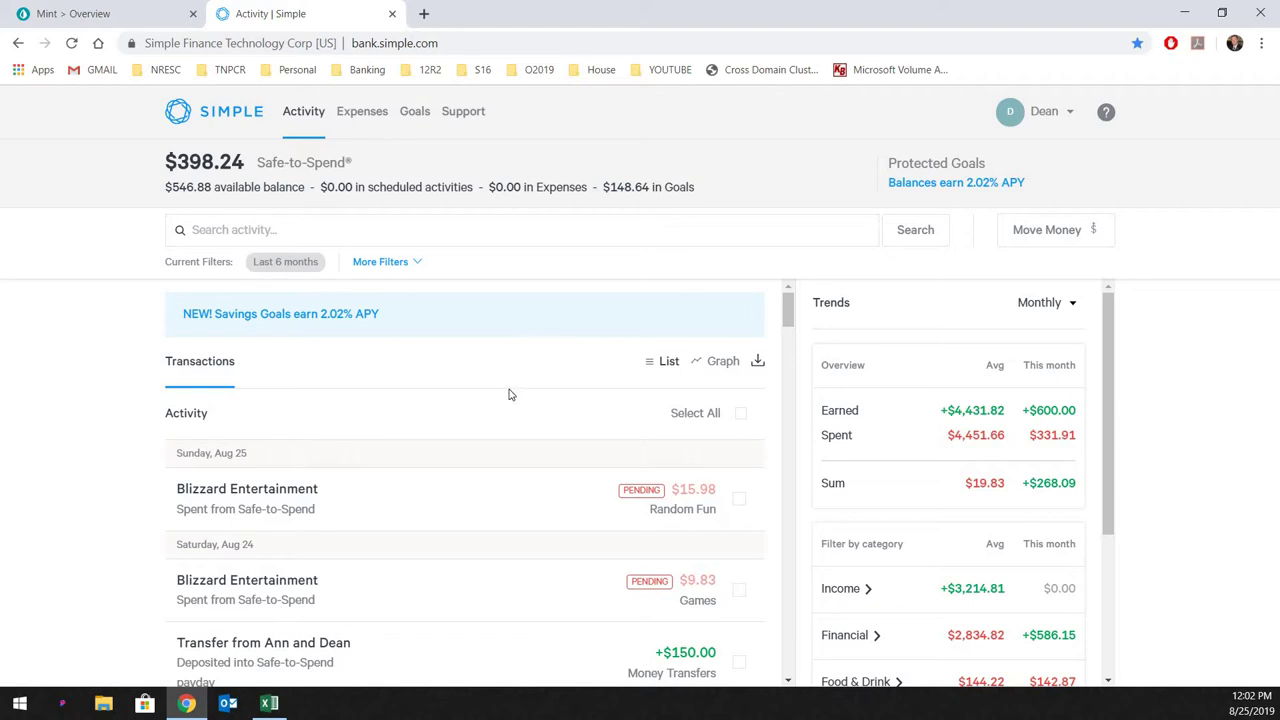
Open the existing XMAS goal for editing and delete it
{"action": "left_click", "coordinate": [419, 117]}
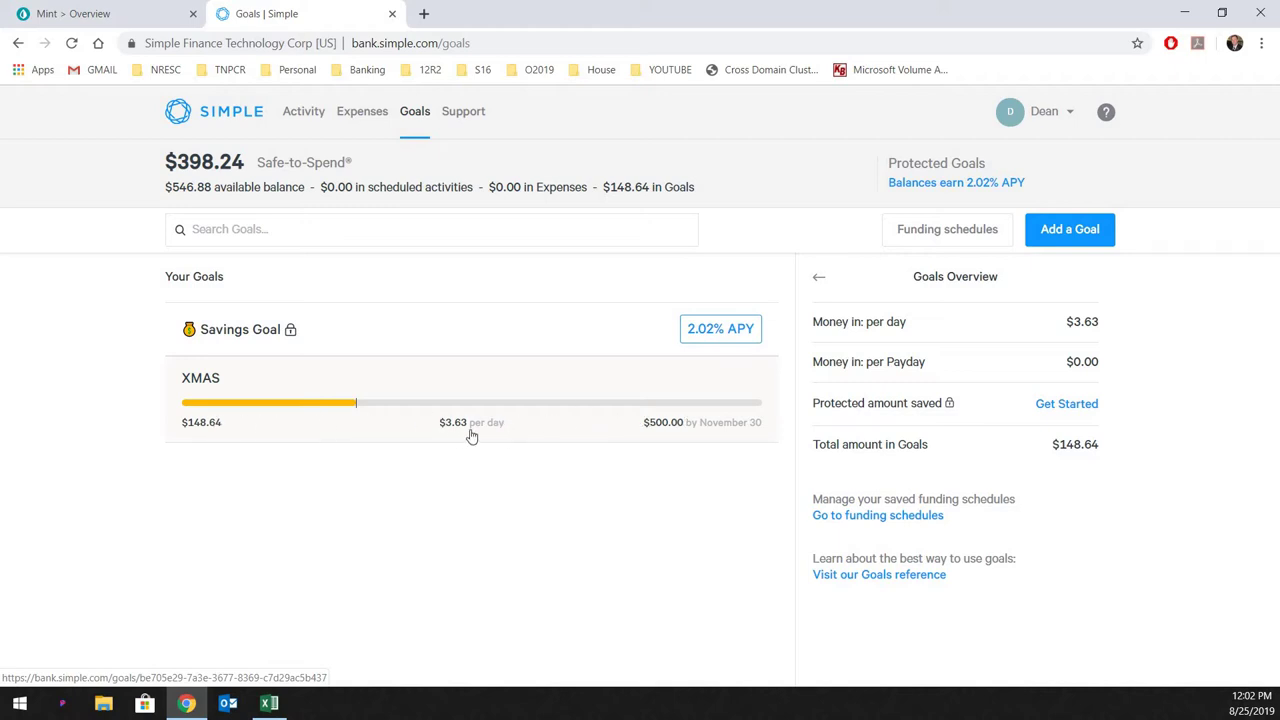
{"action": "left_click", "coordinate": [555, 437]}
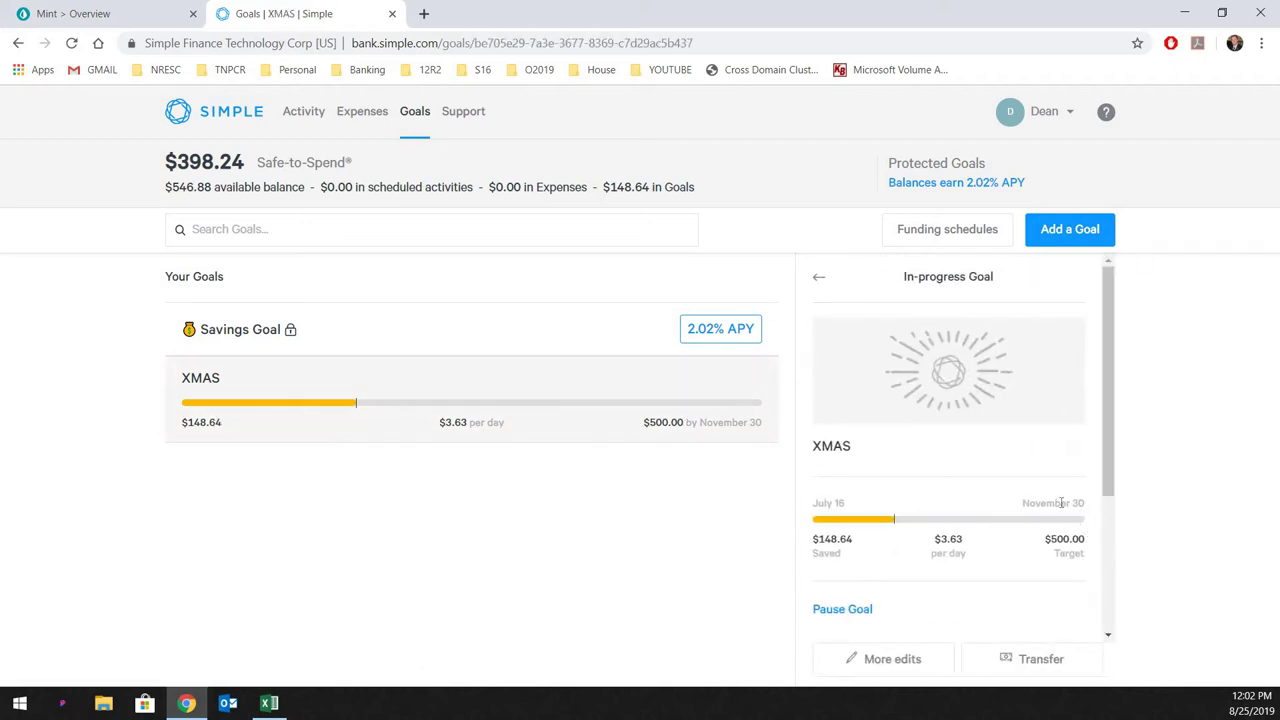
{"action": "scroll", "coordinate": [1018, 478], "scroll_direction": "down", "scroll_amount": 3}
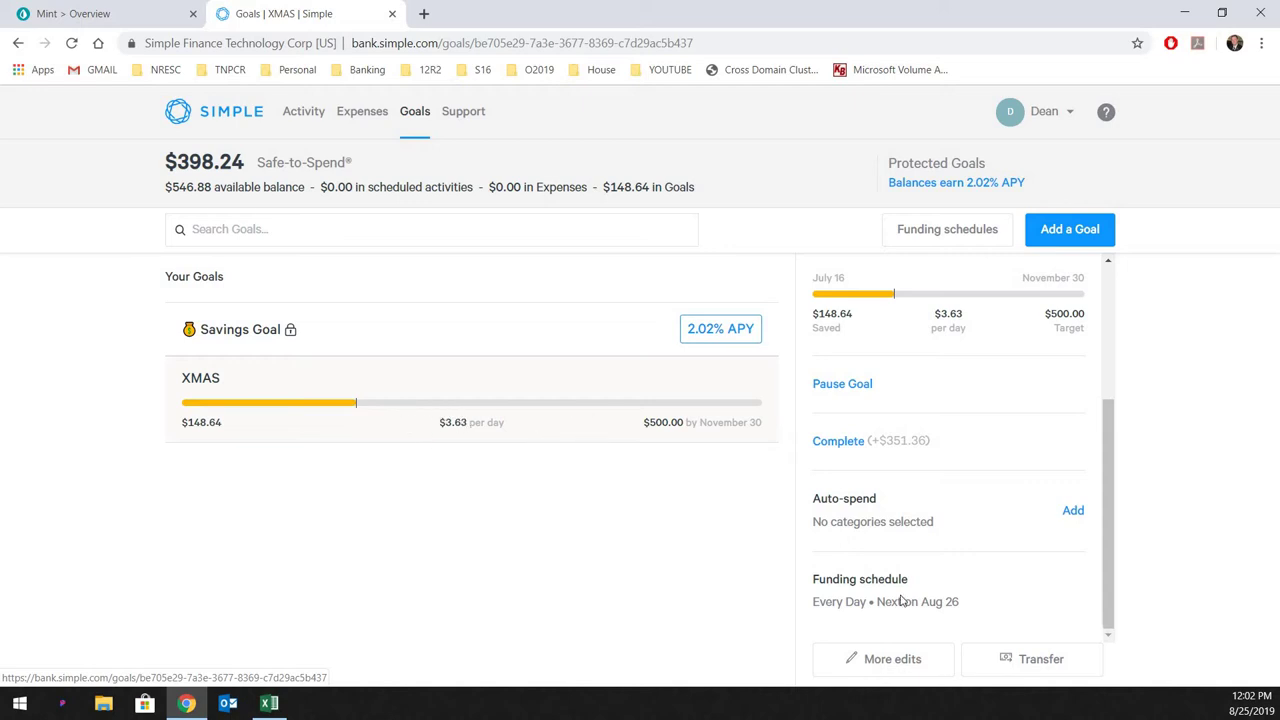
{"action": "left_click", "coordinate": [893, 658]}
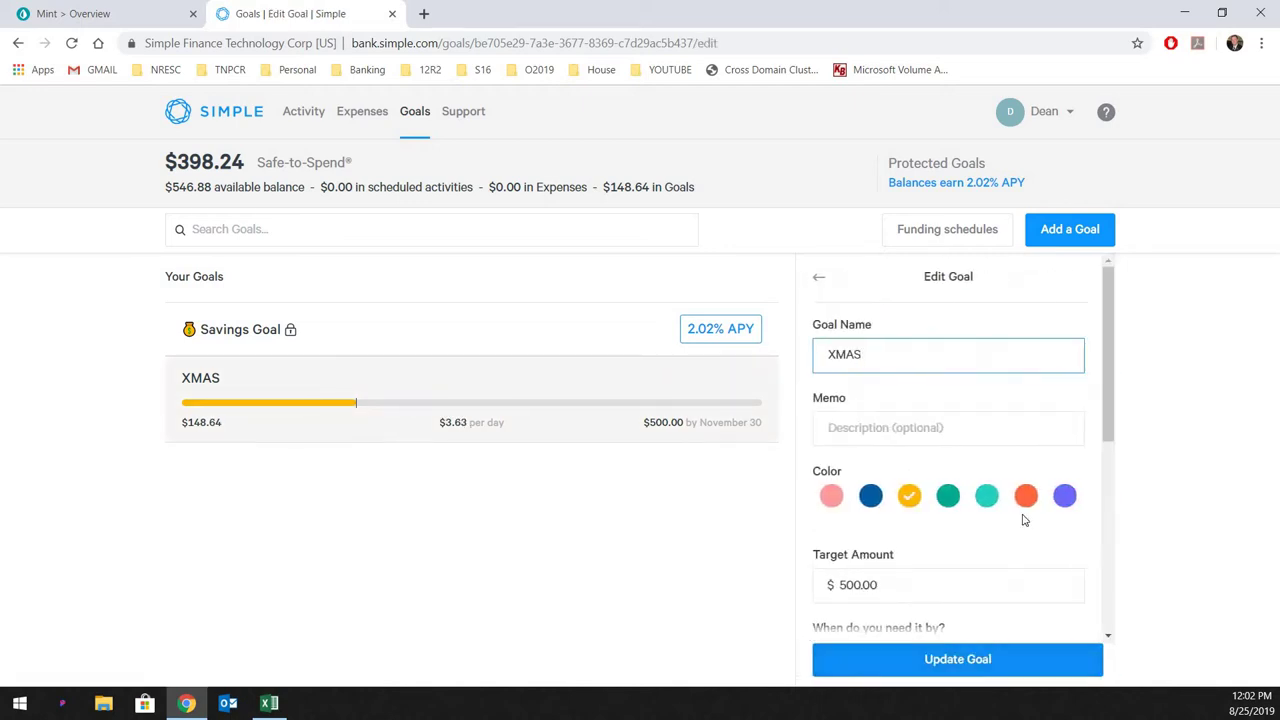
{"action": "scroll", "coordinate": [1020, 530], "scroll_direction": "down", "scroll_amount": 5}
{"action": "left_click", "coordinate": [946, 594]}
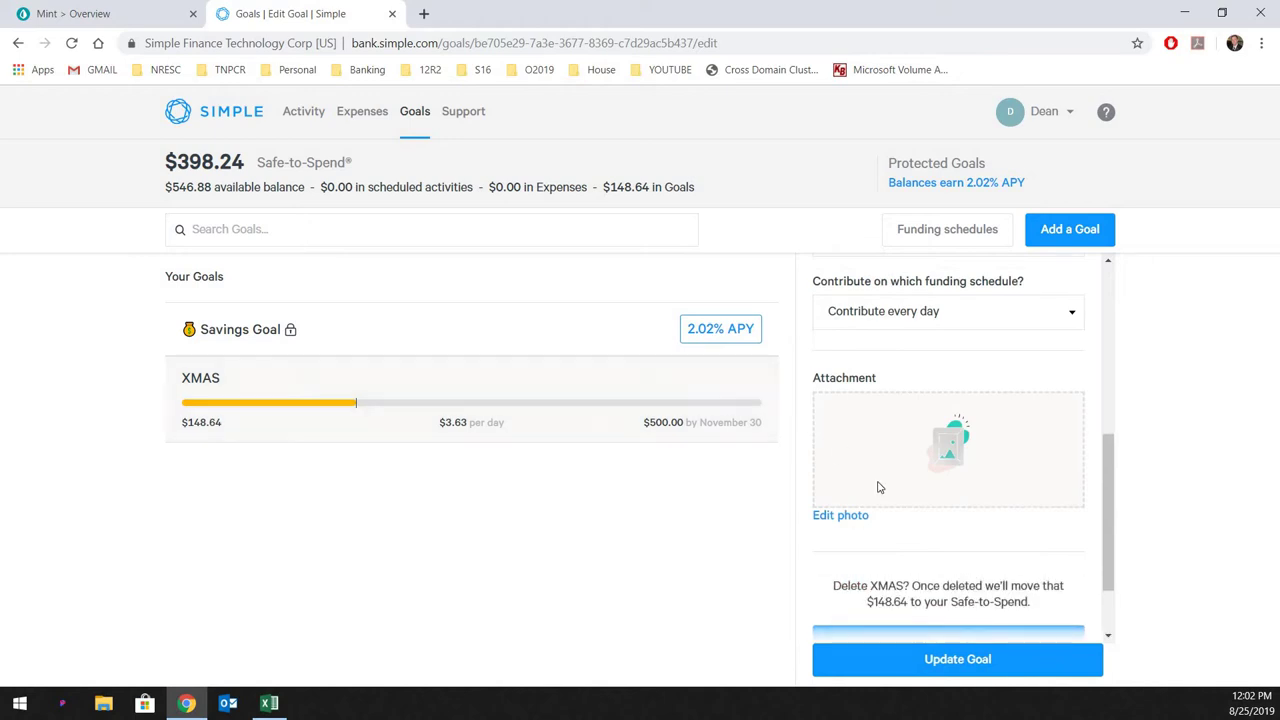
{"action": "left_click", "coordinate": [960, 552]}
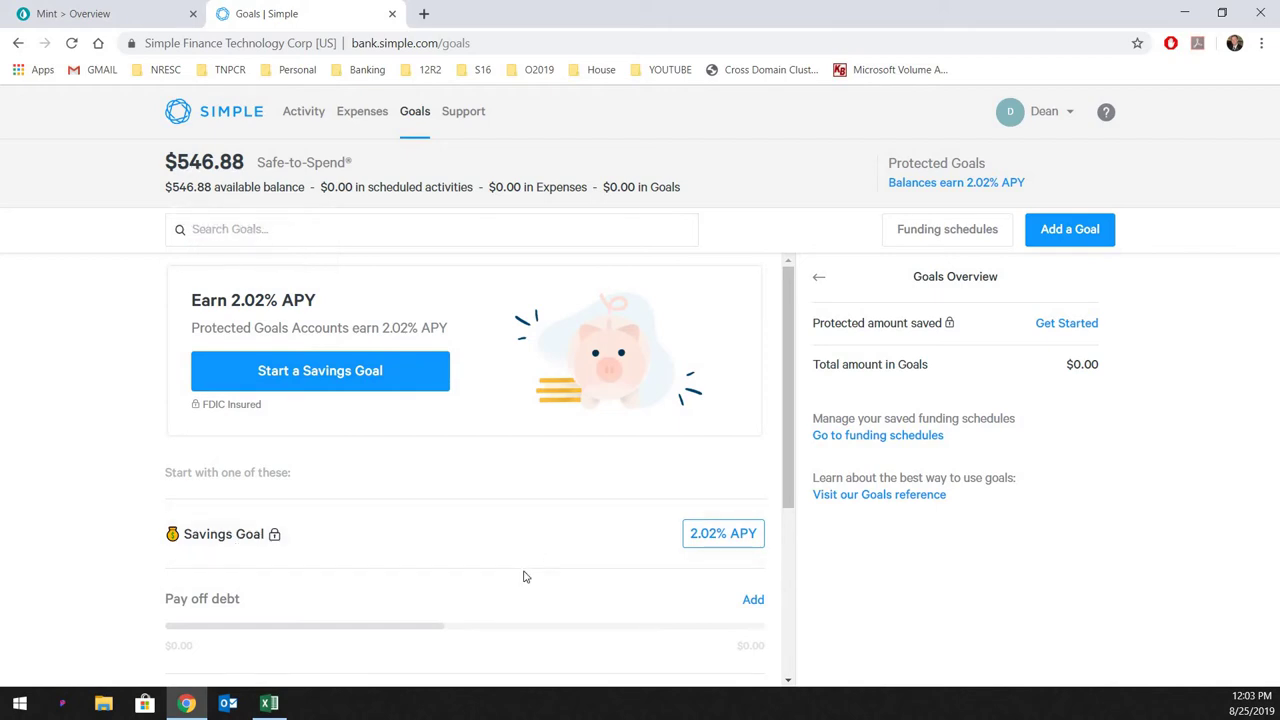
Start a new goal named XMAS with a total needed amount of $500
{"action": "scroll", "coordinate": [540, 450], "scroll_direction": "down", "scroll_amount": 3}
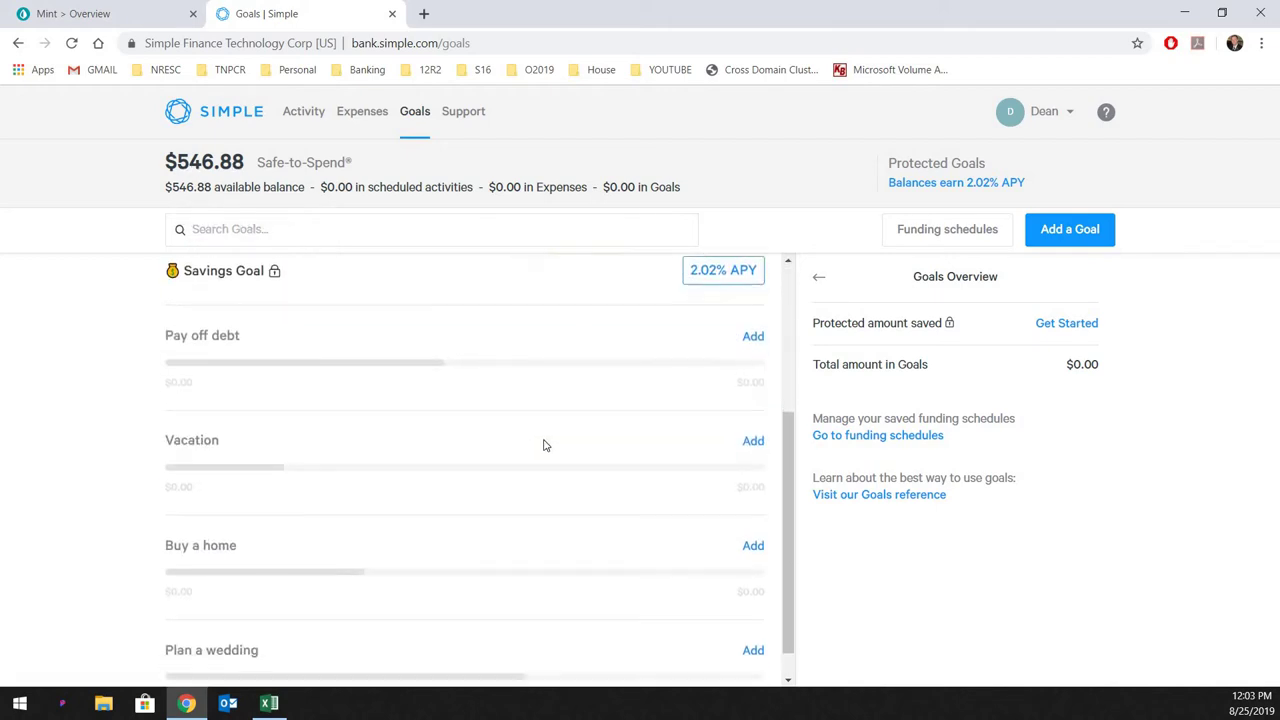
{"action": "scroll", "coordinate": [545, 428], "scroll_direction": "up", "scroll_amount": 3}
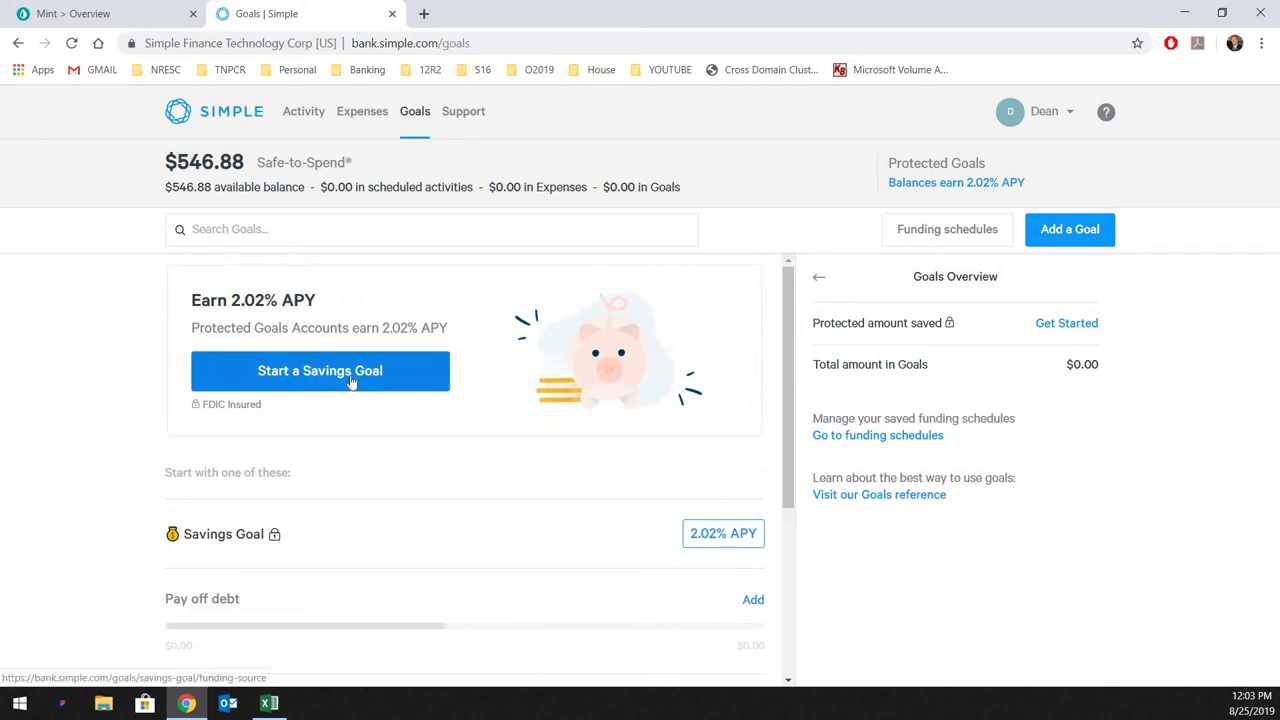
{"action": "left_click", "coordinate": [1062, 238]}
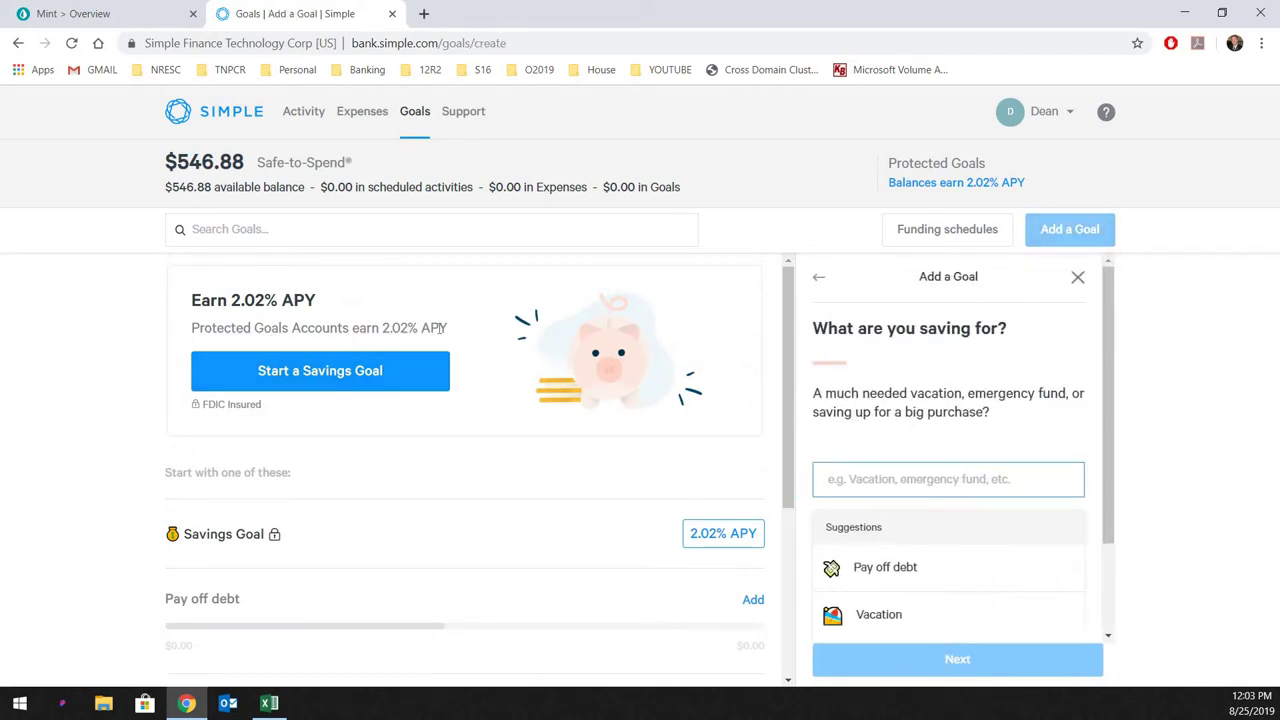
{"action": "left_click", "coordinate": [897, 481]}
{"action": "key", "text": "Down"}
{"action": "key", "text": "Return"}
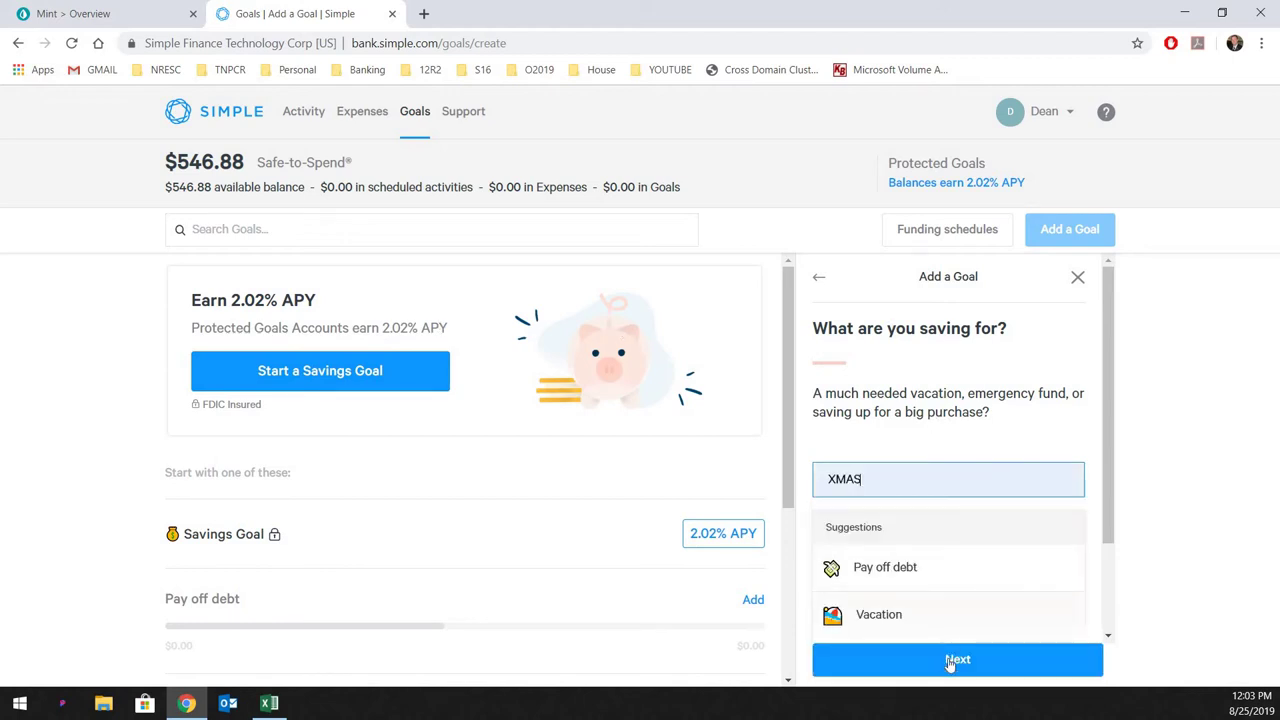
{"action": "key", "text": "Return"}
{"action": "left_click", "coordinate": [910, 463]}
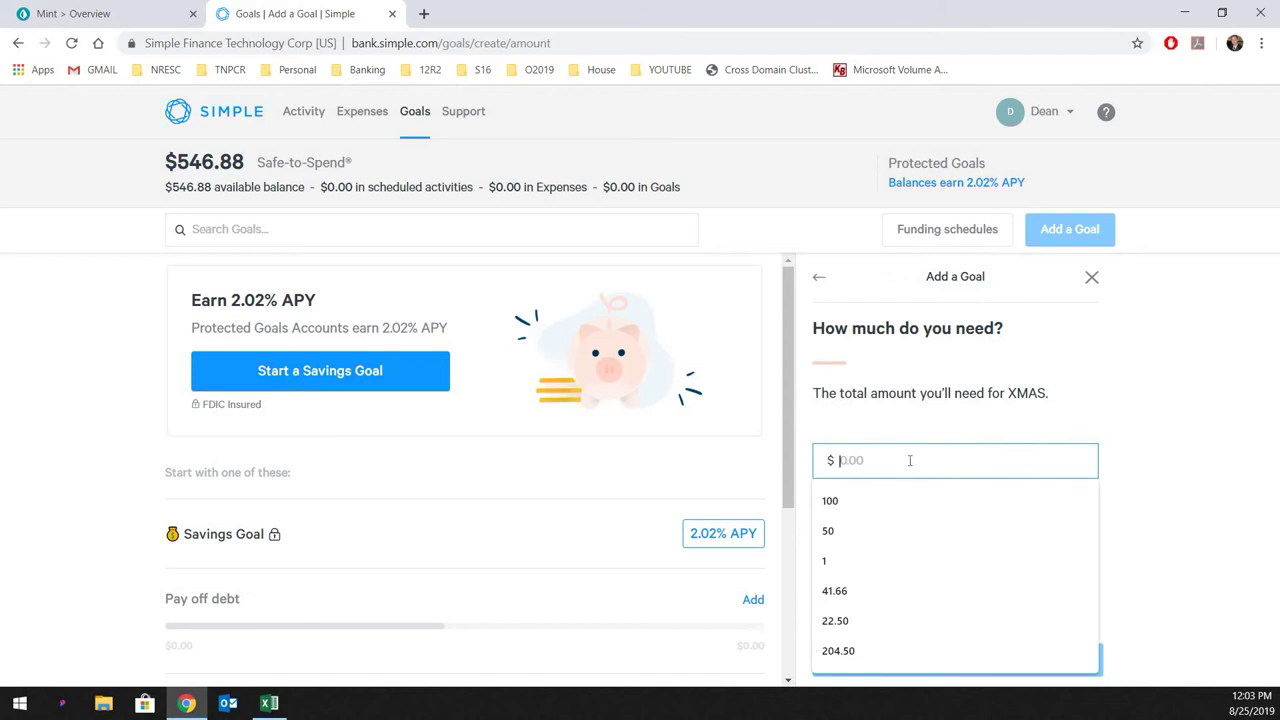
{"action": "type", "text": "500"}
{"action": "key", "text": "Return"}
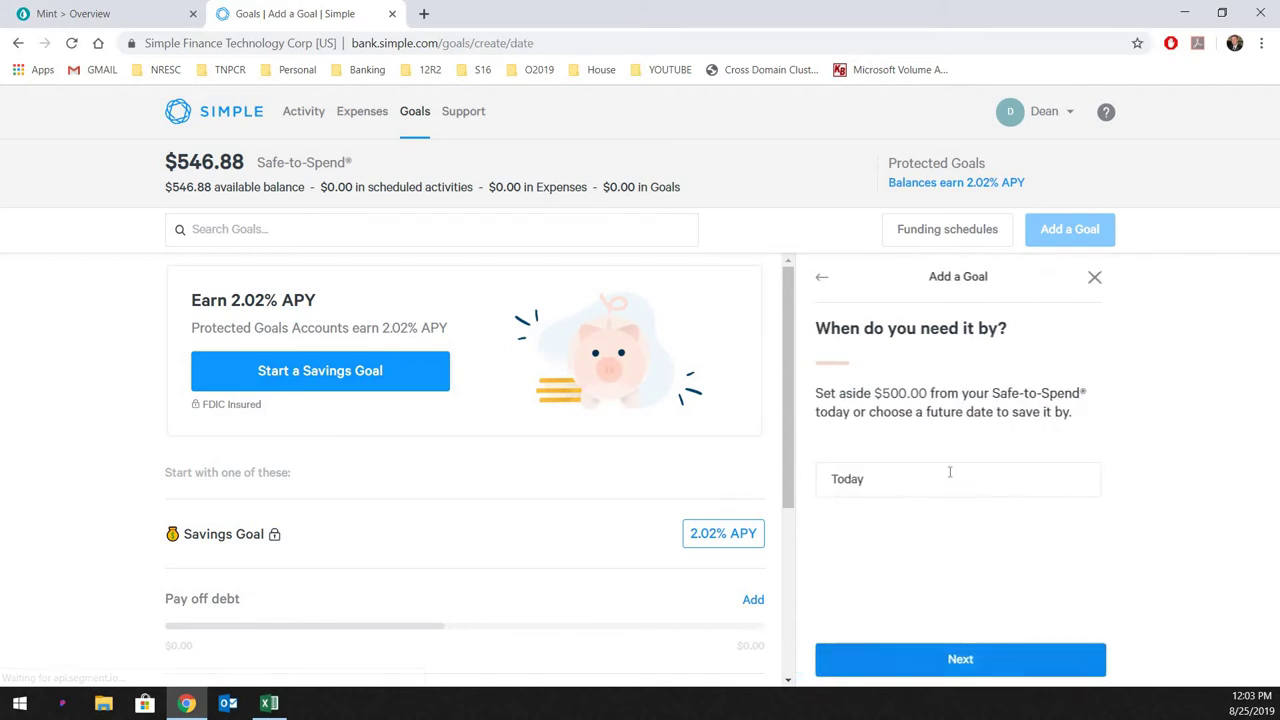
Set the date the XMAS goal is needed by to November 30, 2019
{"action": "left_click", "coordinate": [920, 481]}
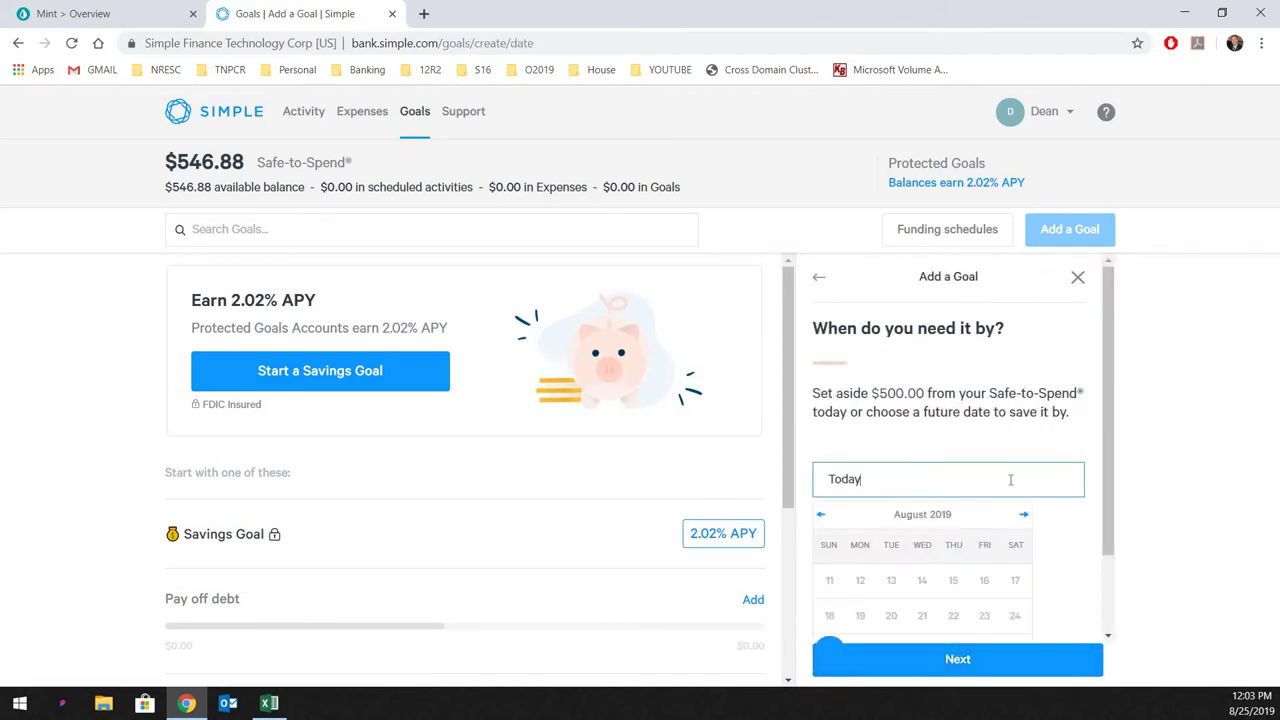
{"action": "scroll", "coordinate": [1036, 420], "scroll_direction": "down", "scroll_amount": 1}
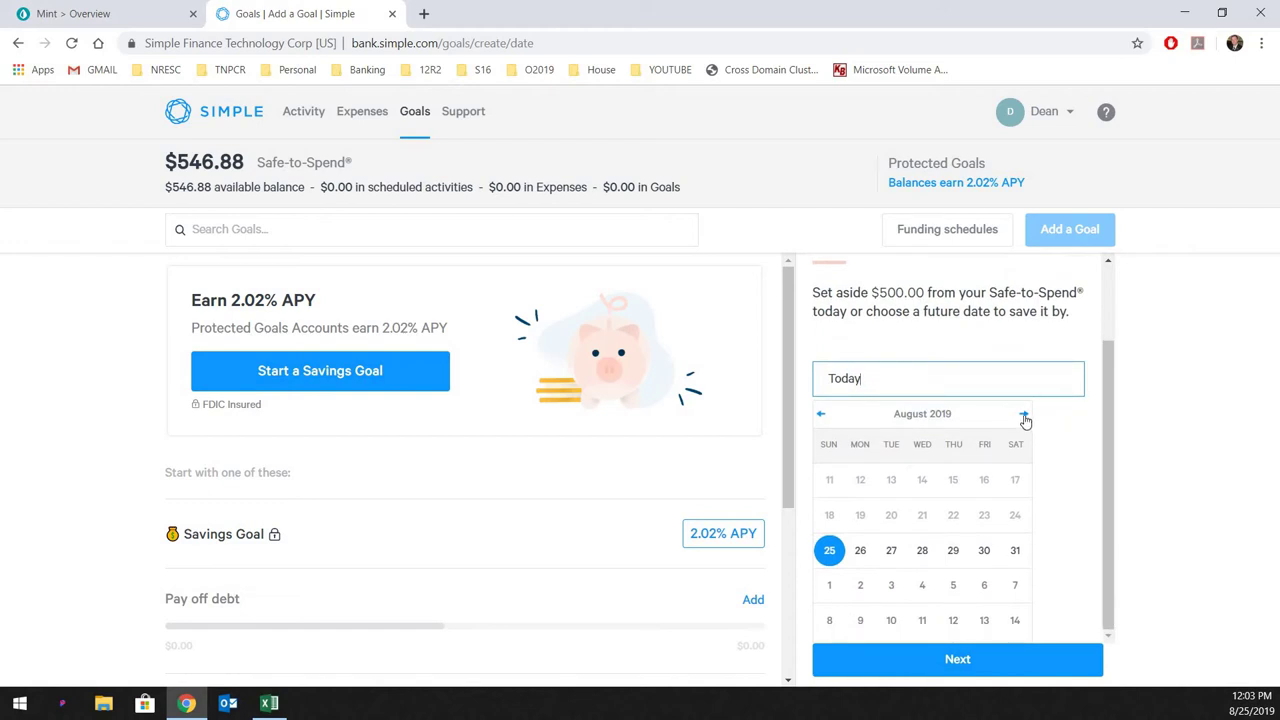
{"action": "left_click", "coordinate": [1025, 416]}
{"action": "left_click", "coordinate": [1025, 416]}
{"action": "left_click", "coordinate": [1025, 416]}
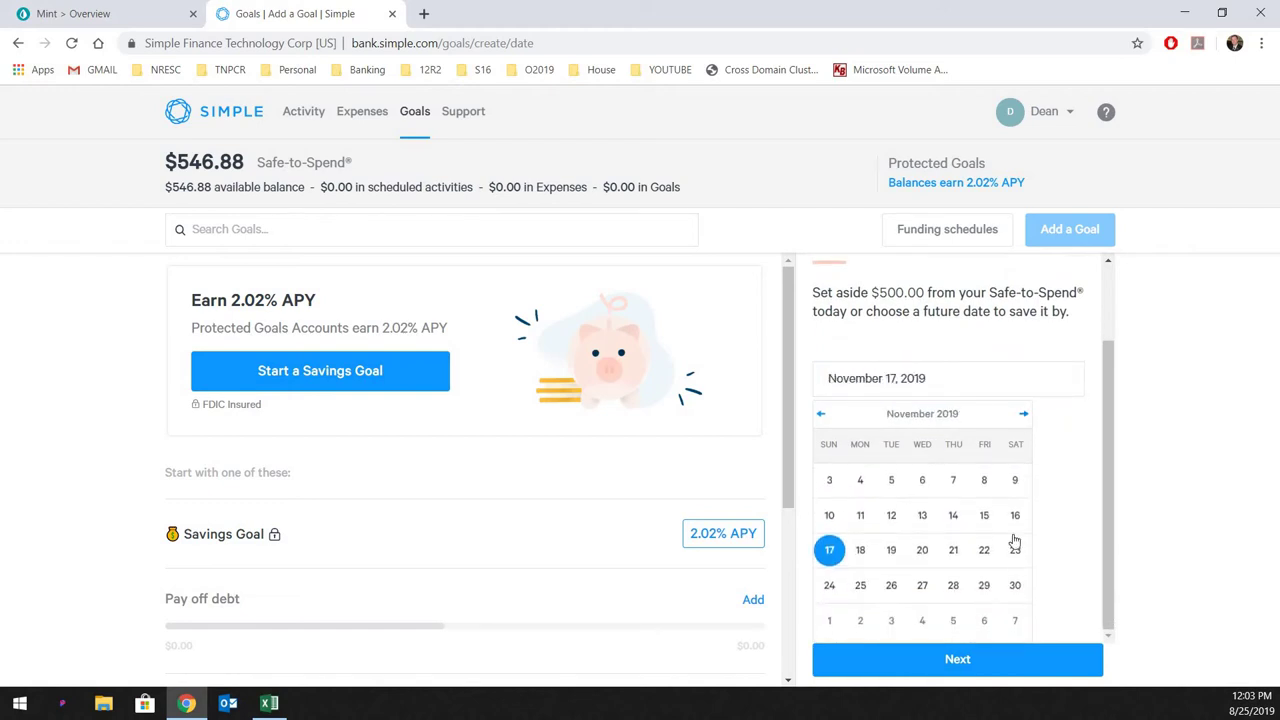
{"action": "left_click", "coordinate": [1015, 587]}
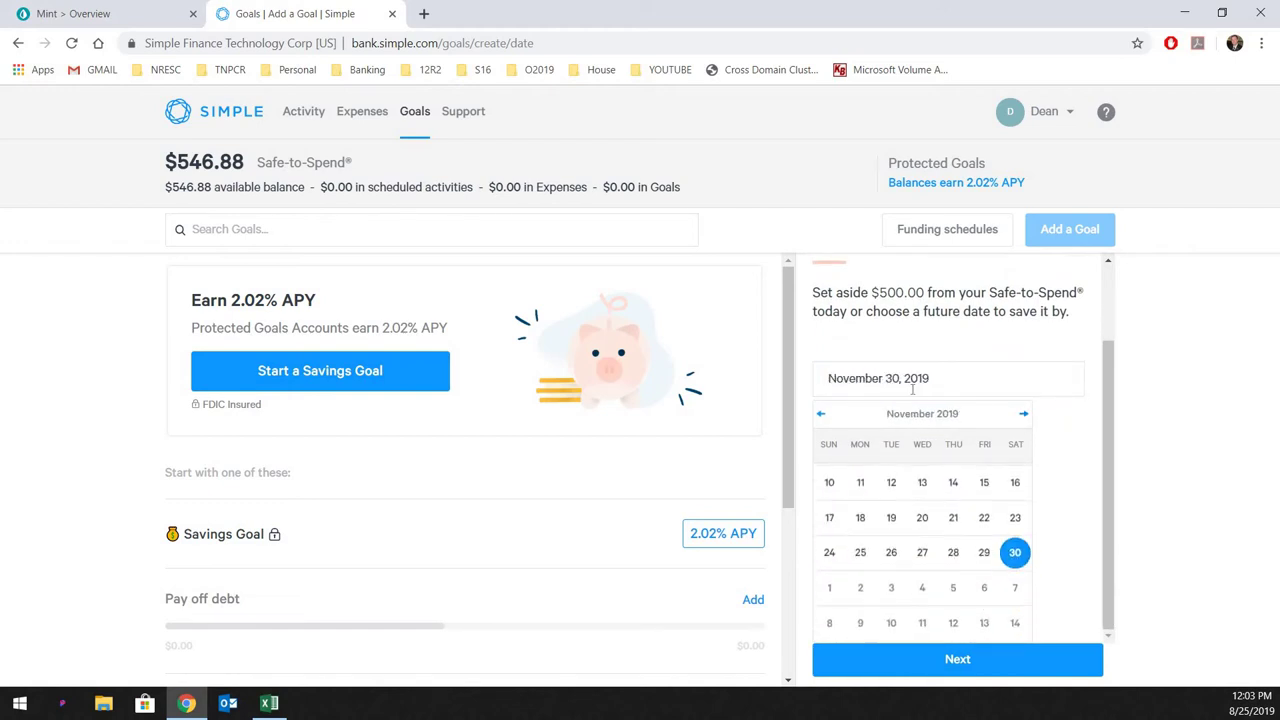
{"action": "left_click", "coordinate": [950, 662]}
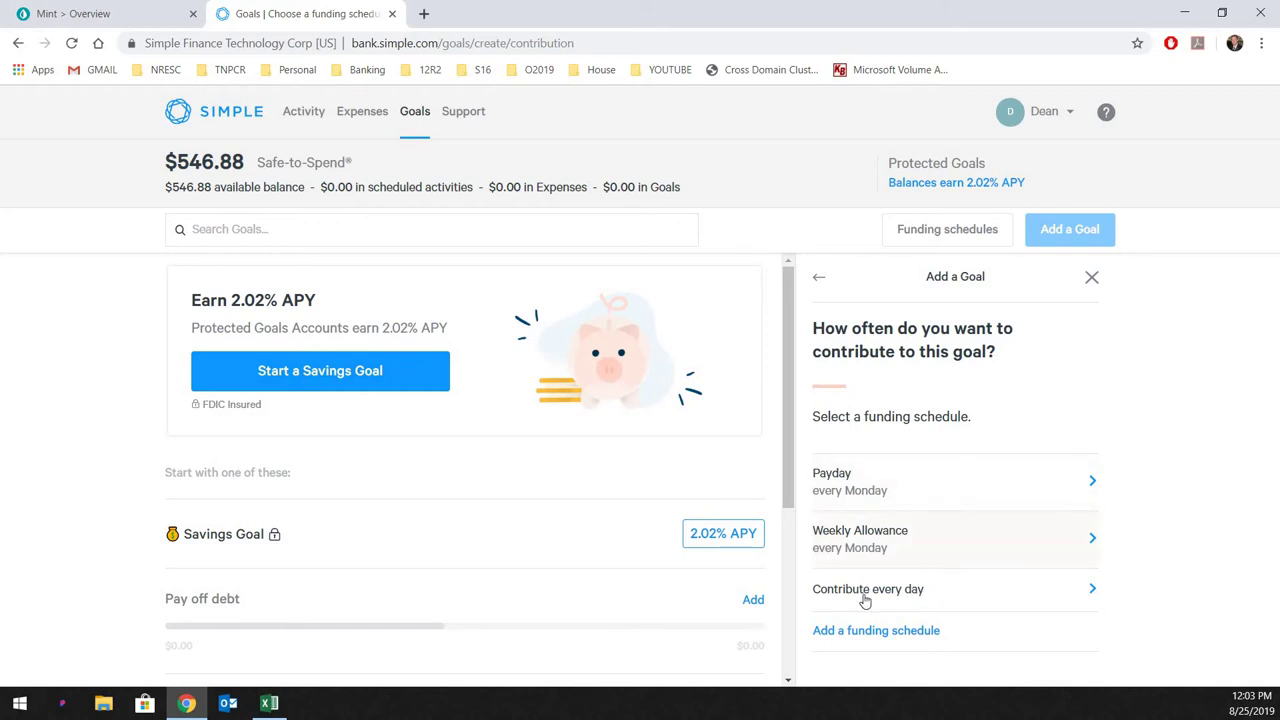
Choose to contribute every day as the funding schedule and create the XMAS goal
{"action": "left_click", "coordinate": [925, 592]}
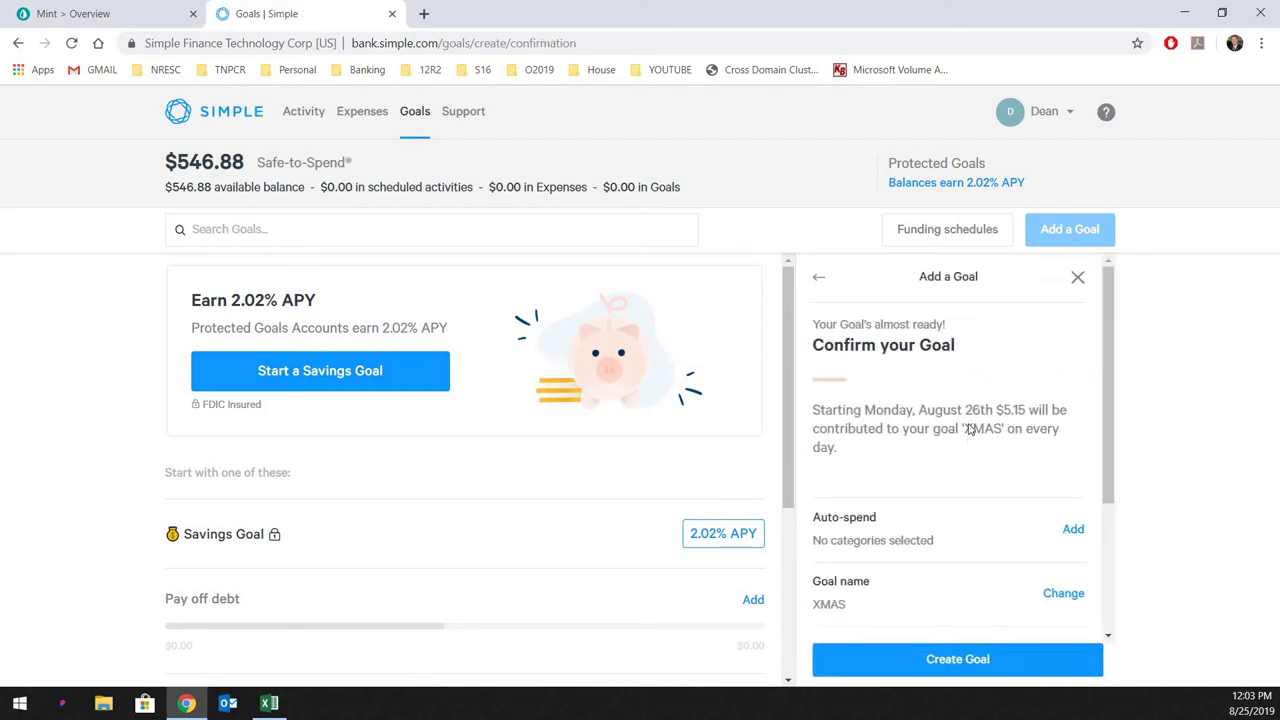
{"action": "scroll", "coordinate": [950, 393], "scroll_direction": "down", "scroll_amount": 3}
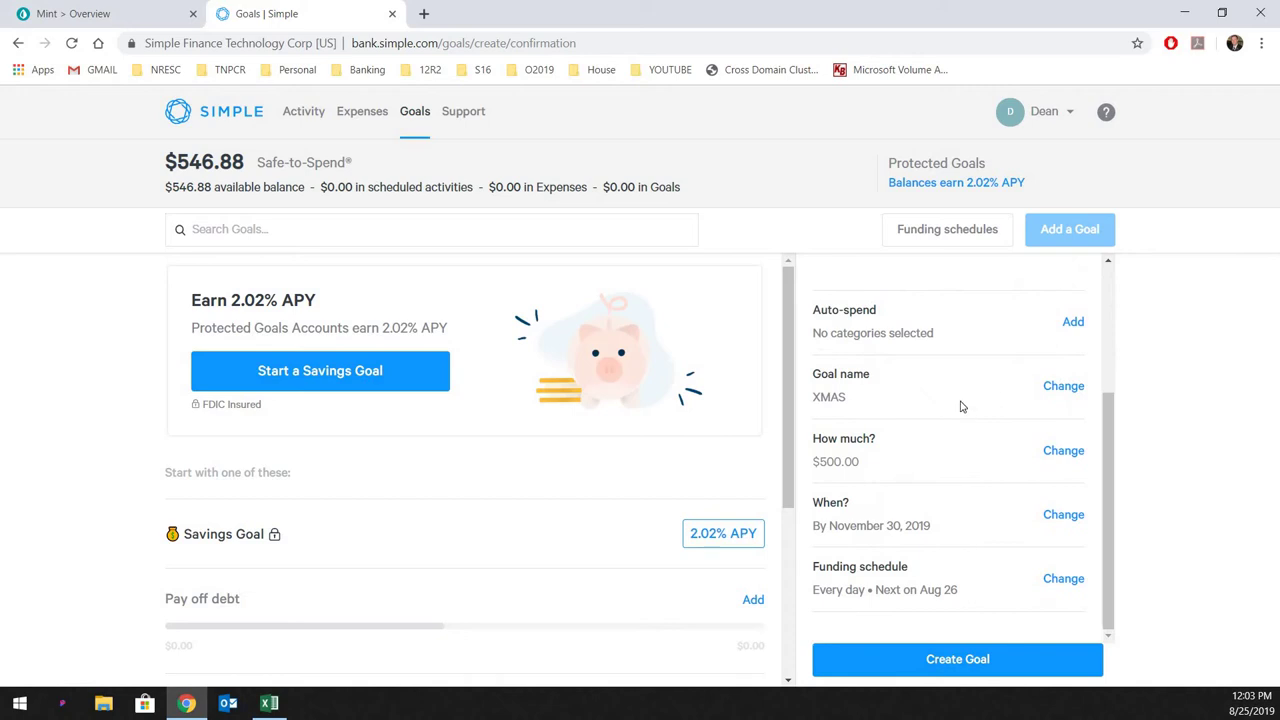
{"action": "left_click", "coordinate": [940, 662]}
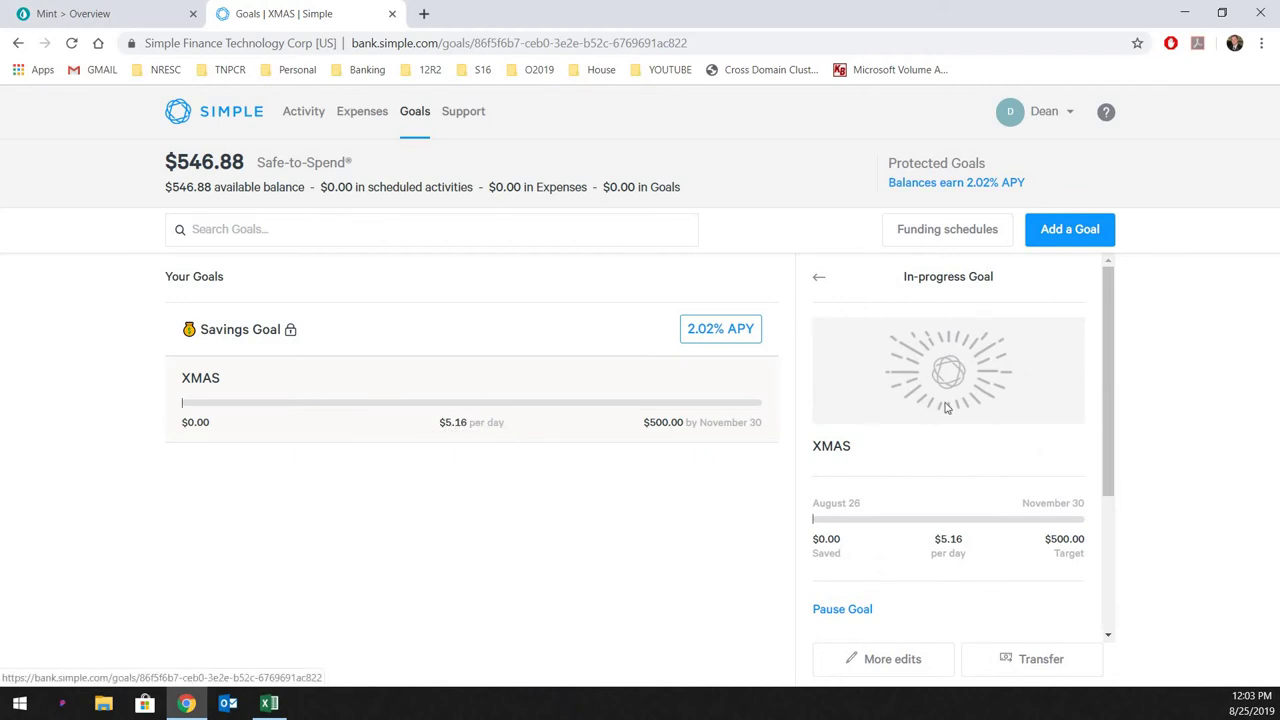
Transfer $150 from Safe-to-Spend into the XMAS goal
{"action": "scroll", "coordinate": [968, 418], "scroll_direction": "down", "scroll_amount": 3}
{"action": "scroll", "coordinate": [966, 417], "scroll_direction": "up", "scroll_amount": 3}
{"action": "scroll", "coordinate": [1030, 433], "scroll_direction": "down", "scroll_amount": 3}
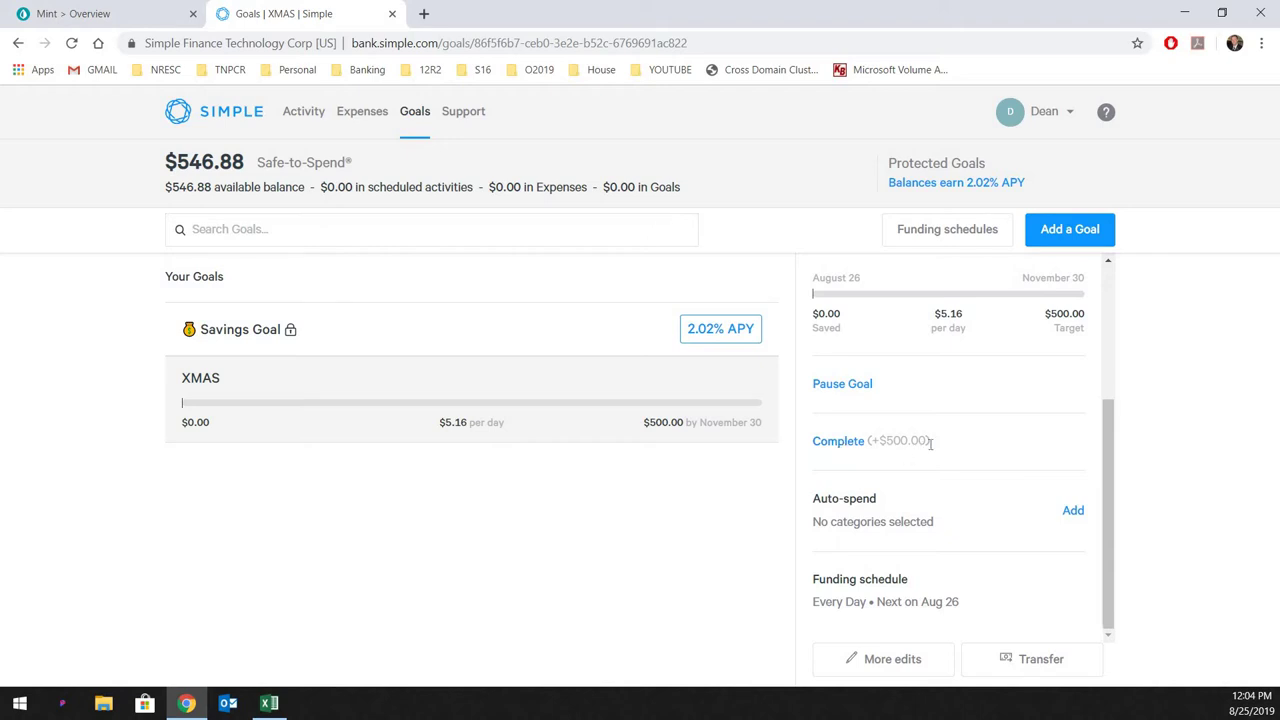
{"action": "left_click", "coordinate": [1037, 660]}
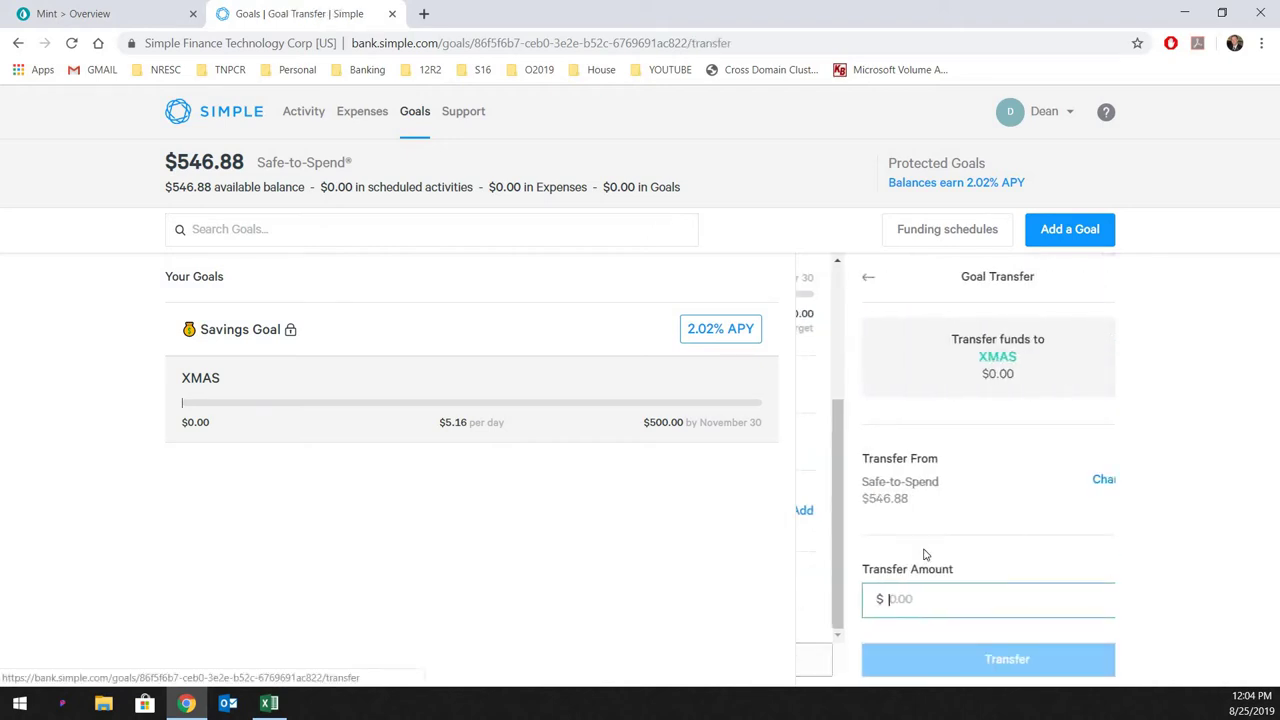
{"action": "left_click", "coordinate": [901, 601]}
{"action": "type", "text": "150"}
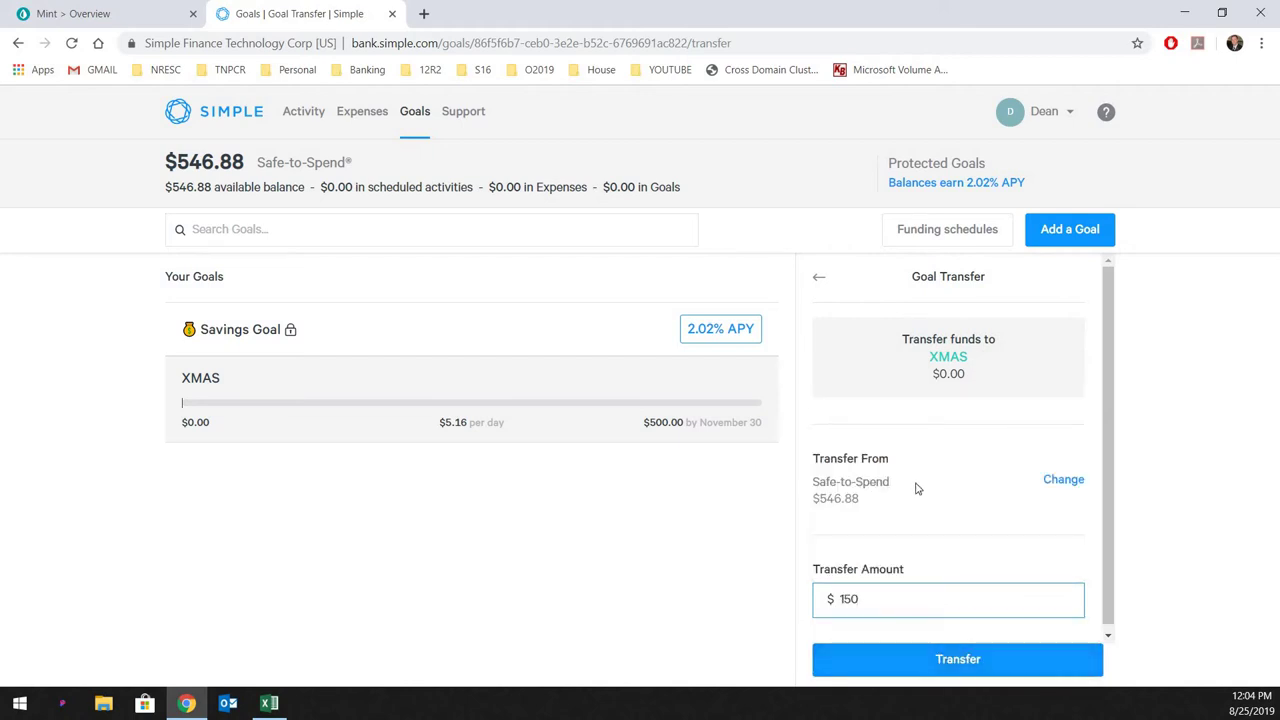
{"action": "left_click", "coordinate": [936, 658]}
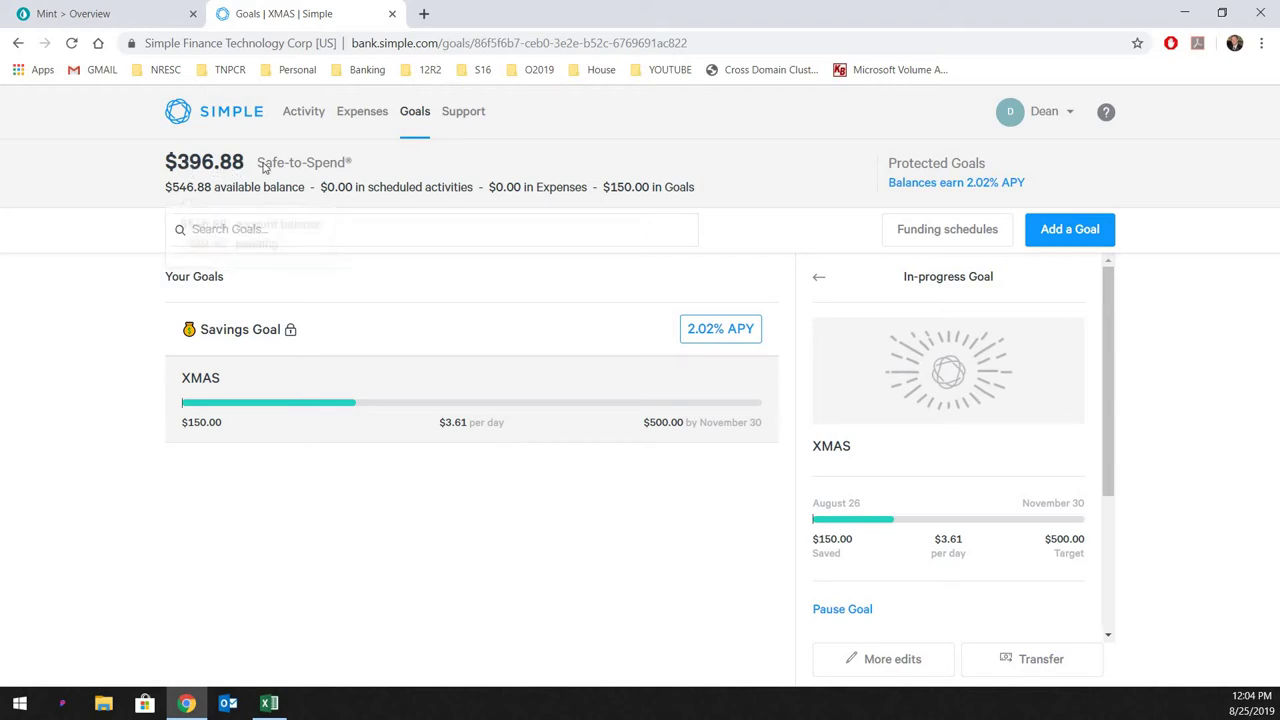
{"action": "mouse_move", "coordinate": [190, 197]}
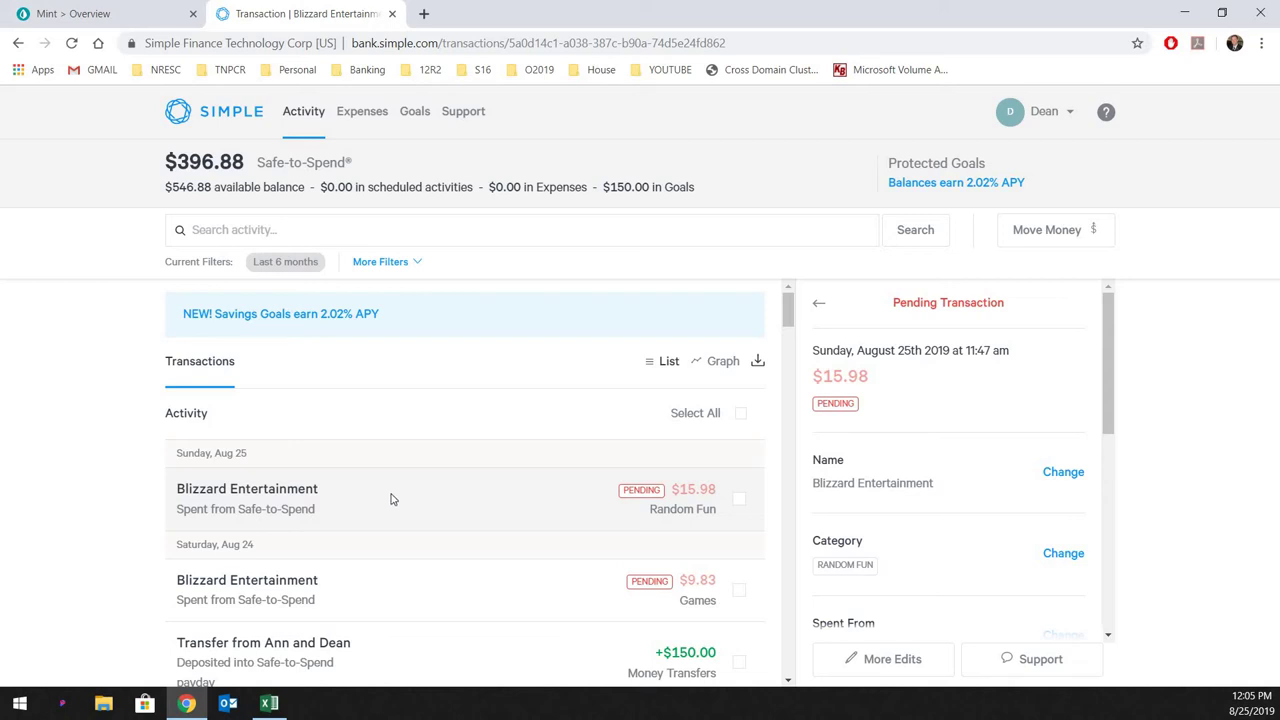
Start a new expense named Gaming with a total needed amount of $15.98
{"action": "left_click", "coordinate": [365, 113]}
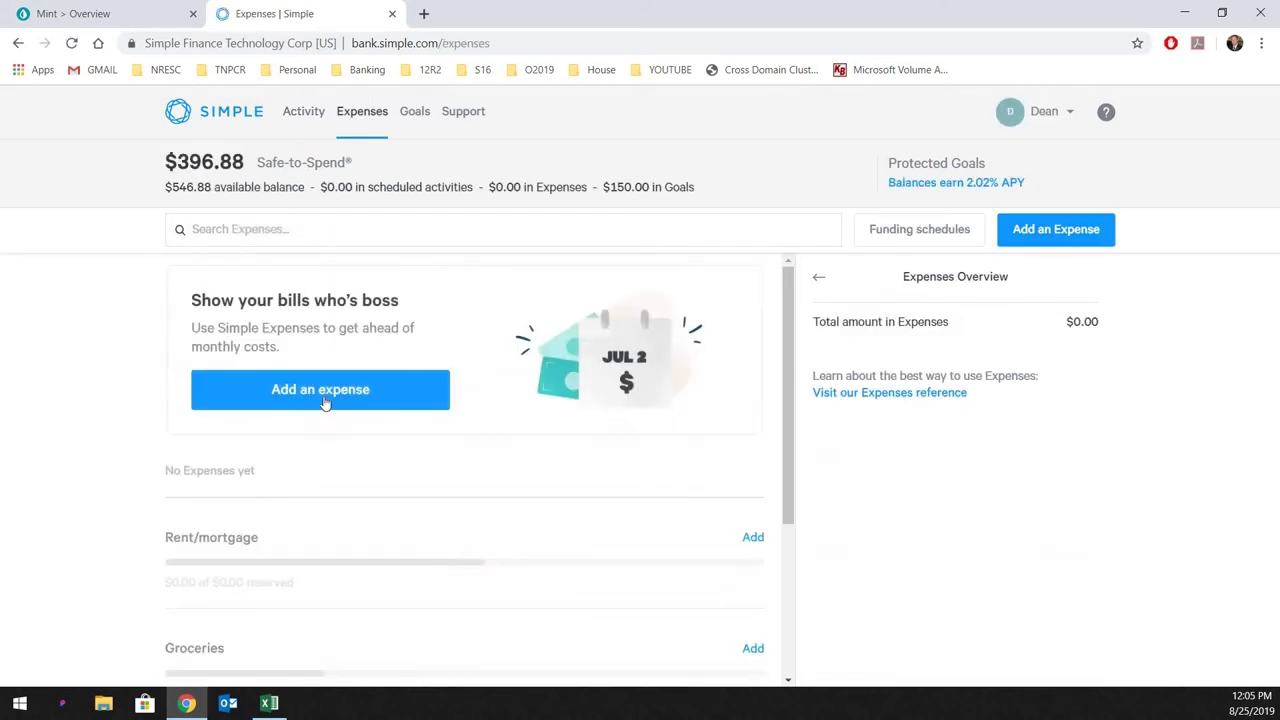
{"action": "left_click", "coordinate": [325, 398]}
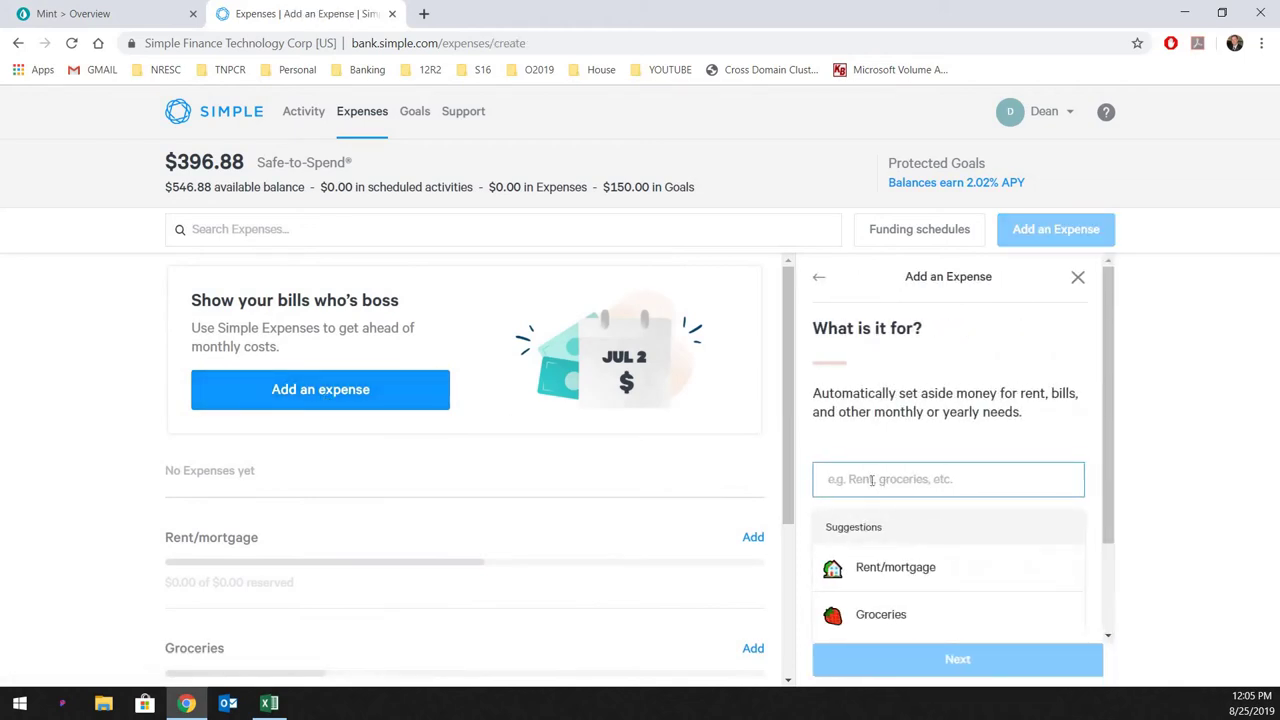
{"action": "type", "text": "Gaming"}
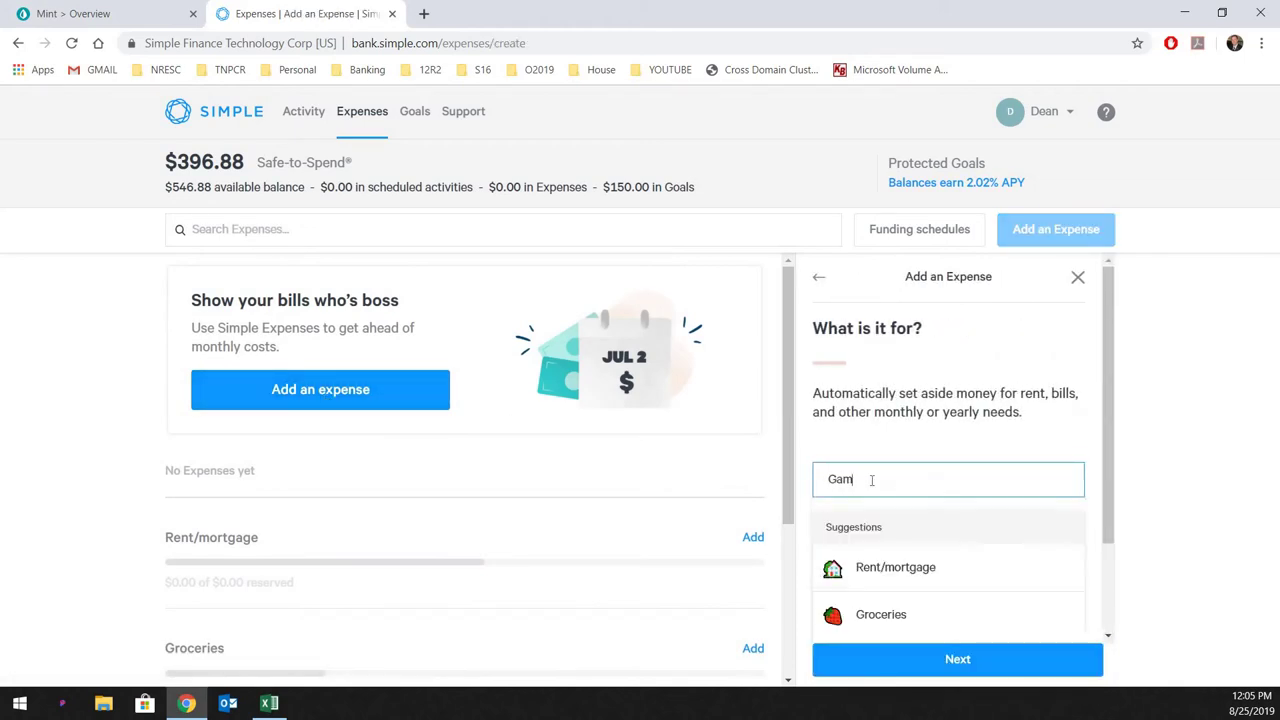
{"action": "left_click", "coordinate": [958, 662]}
{"action": "left_click", "coordinate": [892, 461]}
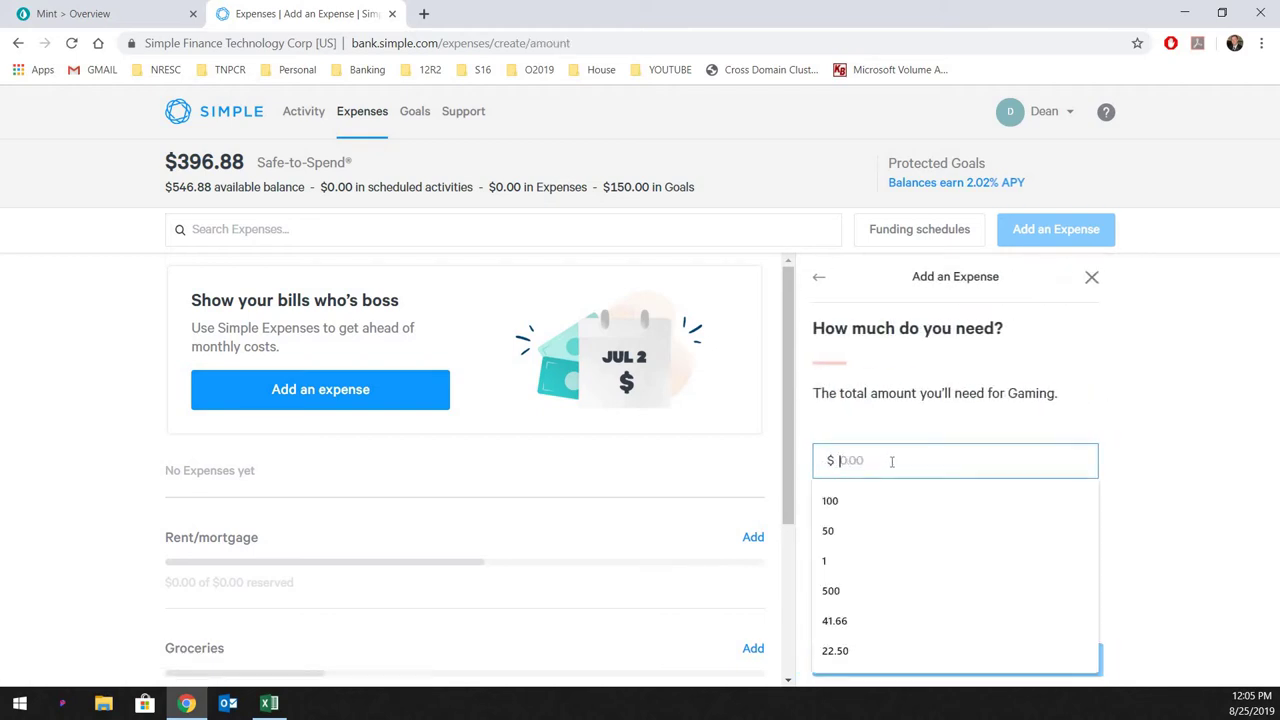
{"action": "type", "text": "15.98"}
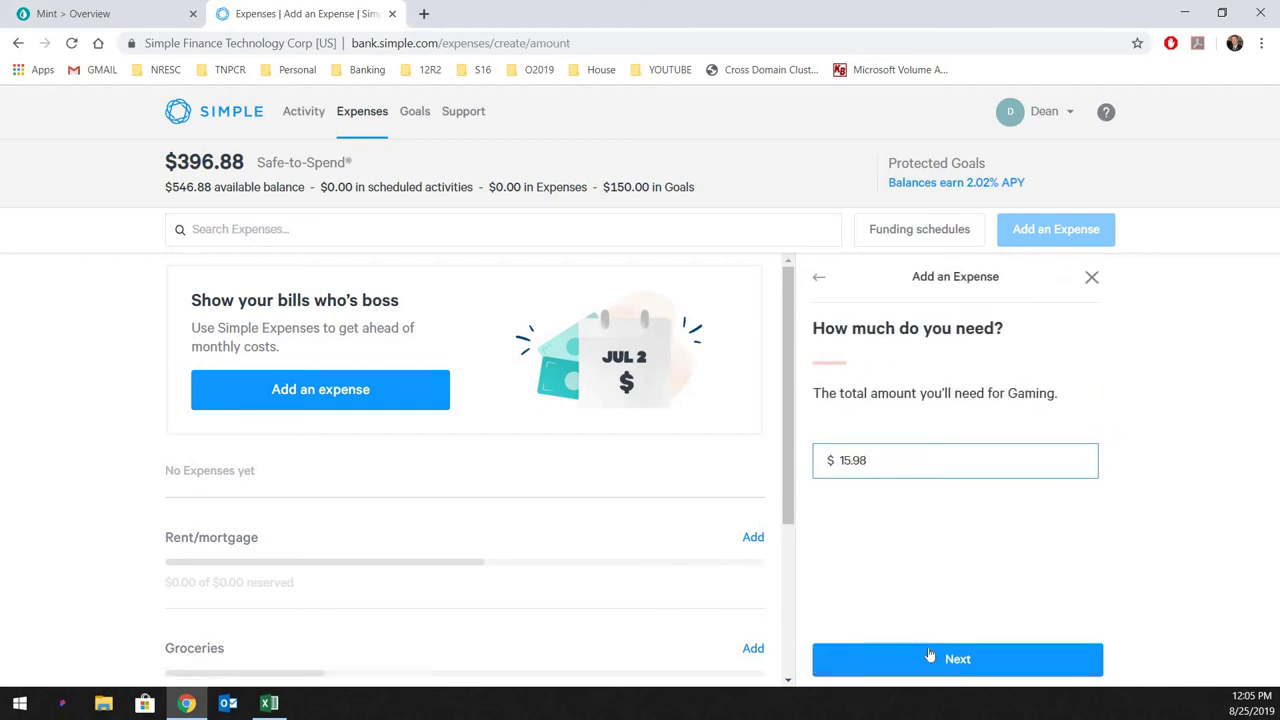
{"action": "left_click", "coordinate": [938, 662]}
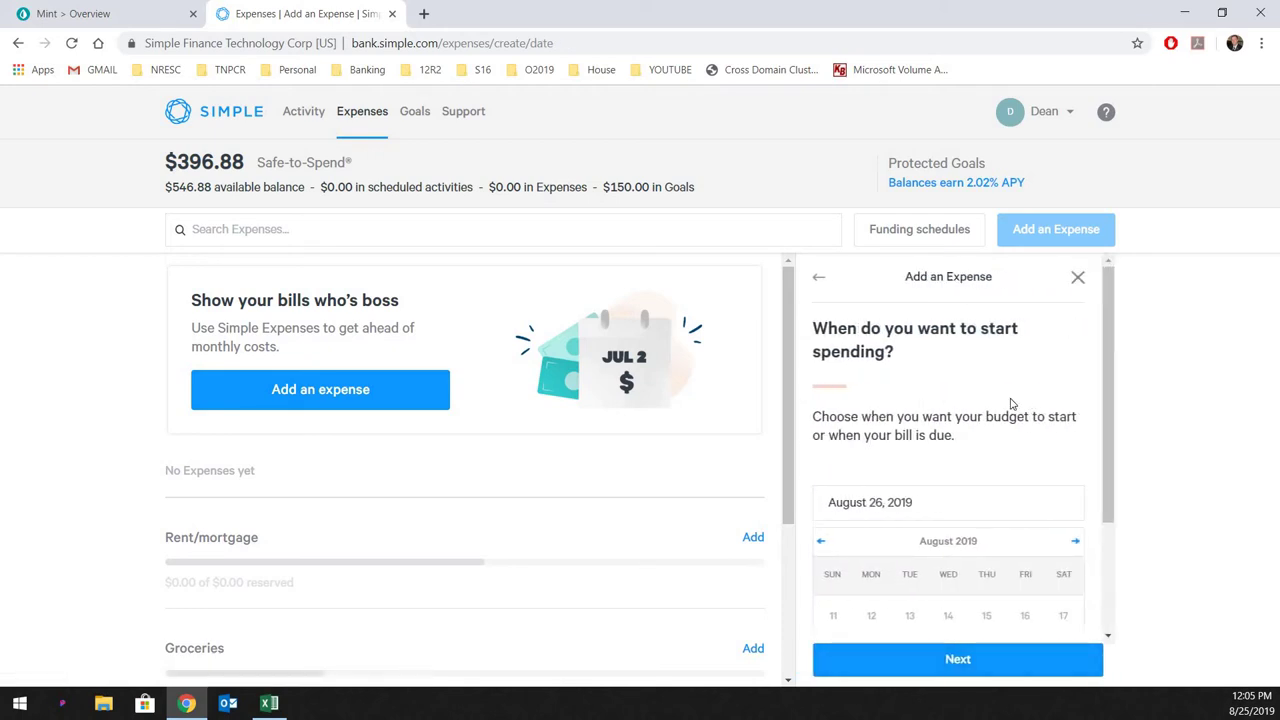
Set the Gaming expense's spending start date to September 20, 2019
{"action": "scroll", "coordinate": [1076, 390], "scroll_direction": "down", "scroll_amount": 2}
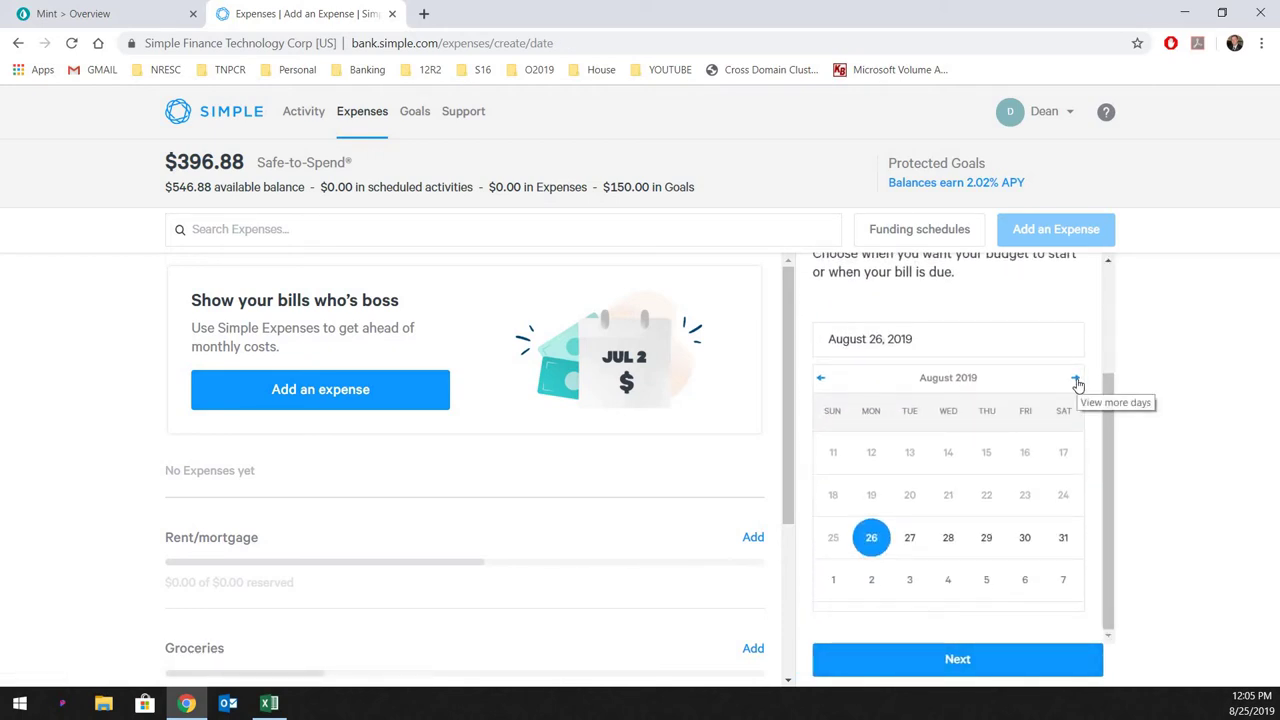
{"action": "left_click", "coordinate": [1076, 380]}
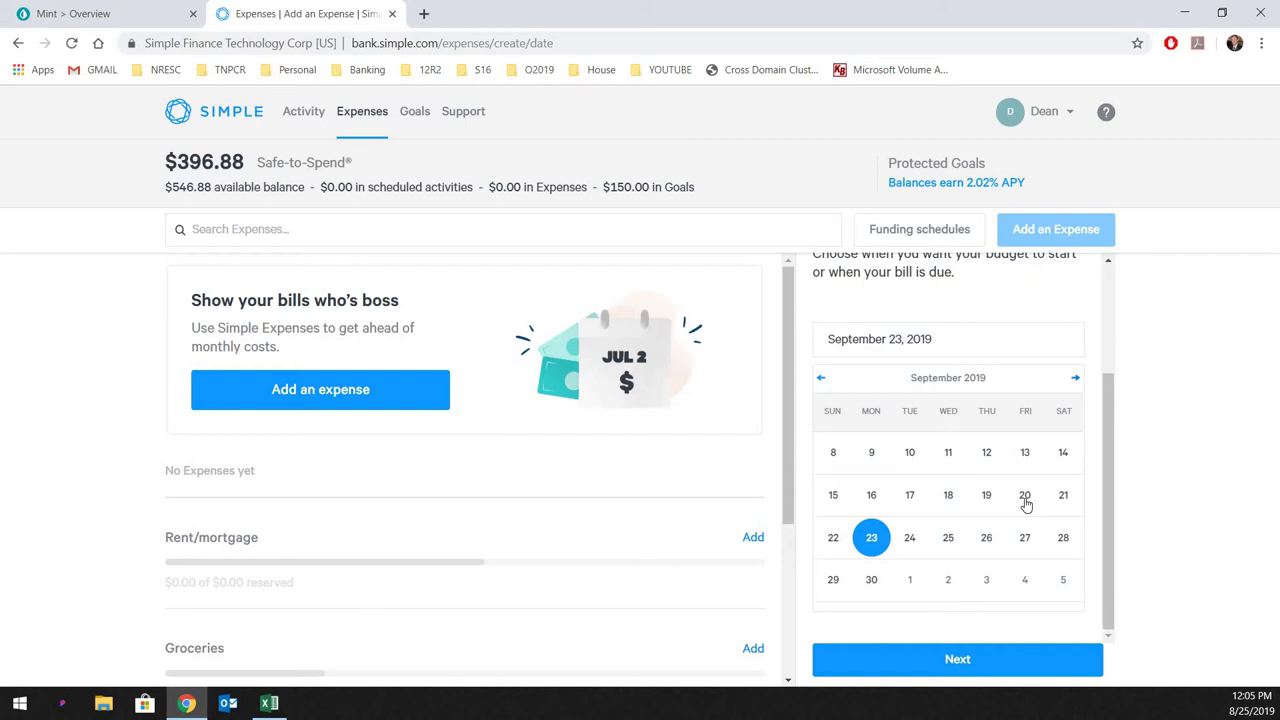
{"action": "left_click", "coordinate": [1025, 497]}
{"action": "left_click", "coordinate": [987, 664]}
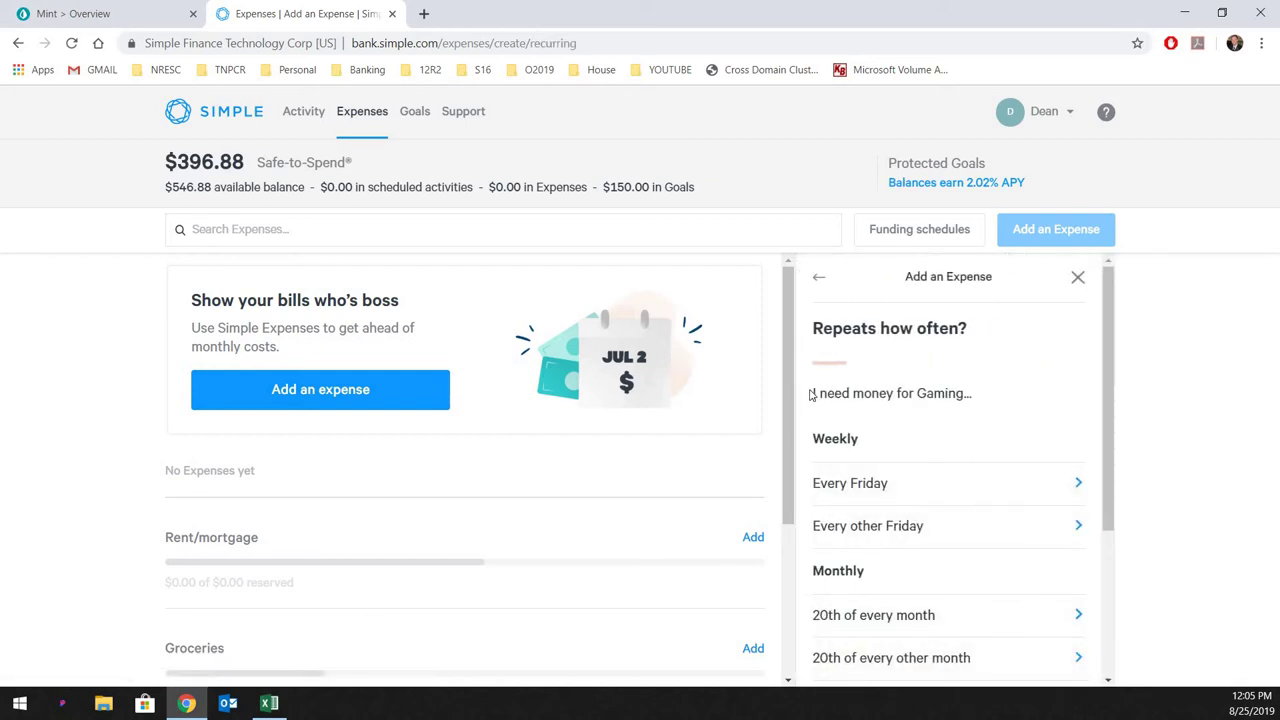
Repeat the Gaming expense on the 20th of every month and create it with the Payday funding schedule
{"action": "scroll", "coordinate": [951, 454], "scroll_direction": "down", "scroll_amount": 2}
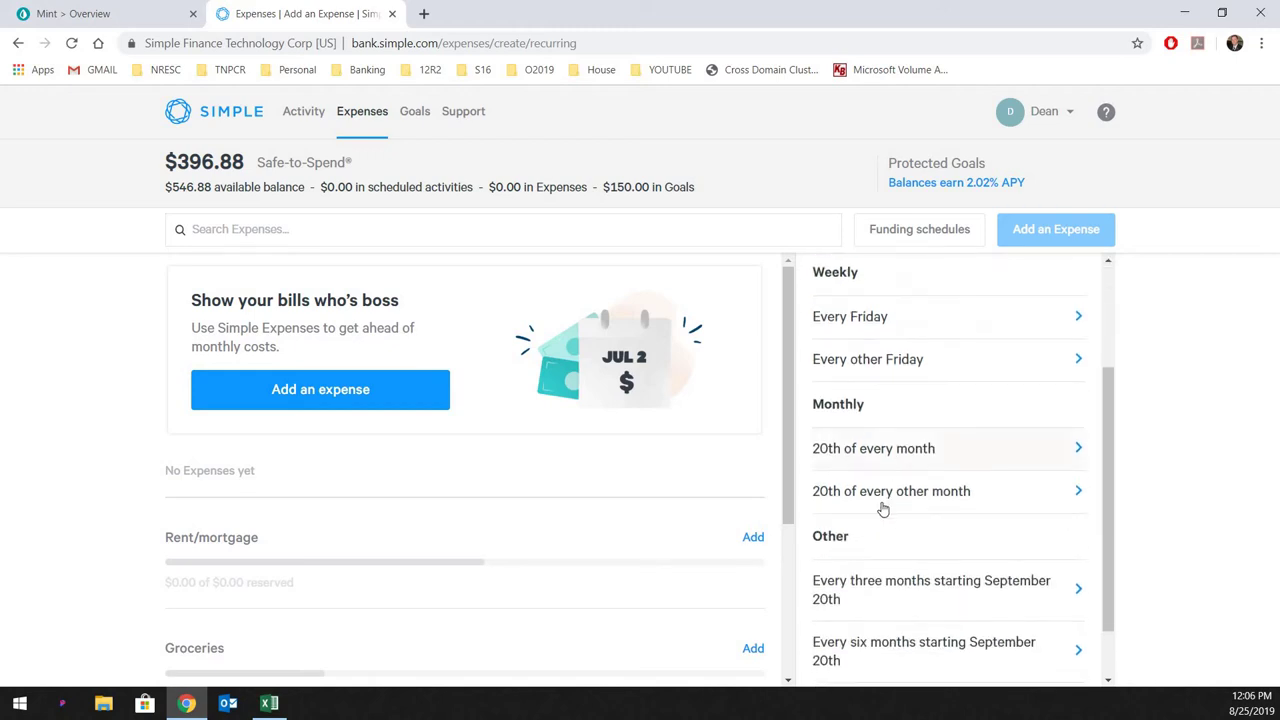
{"action": "left_click", "coordinate": [920, 455]}
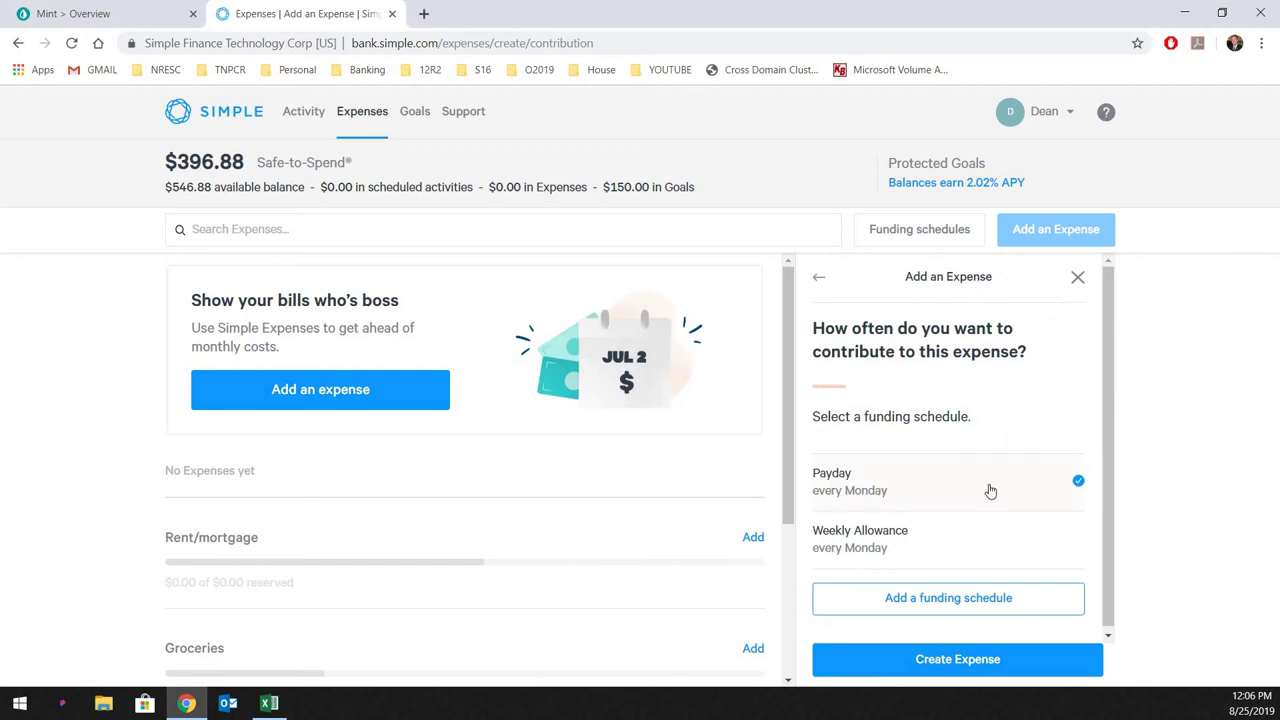
{"action": "left_click", "coordinate": [958, 660]}
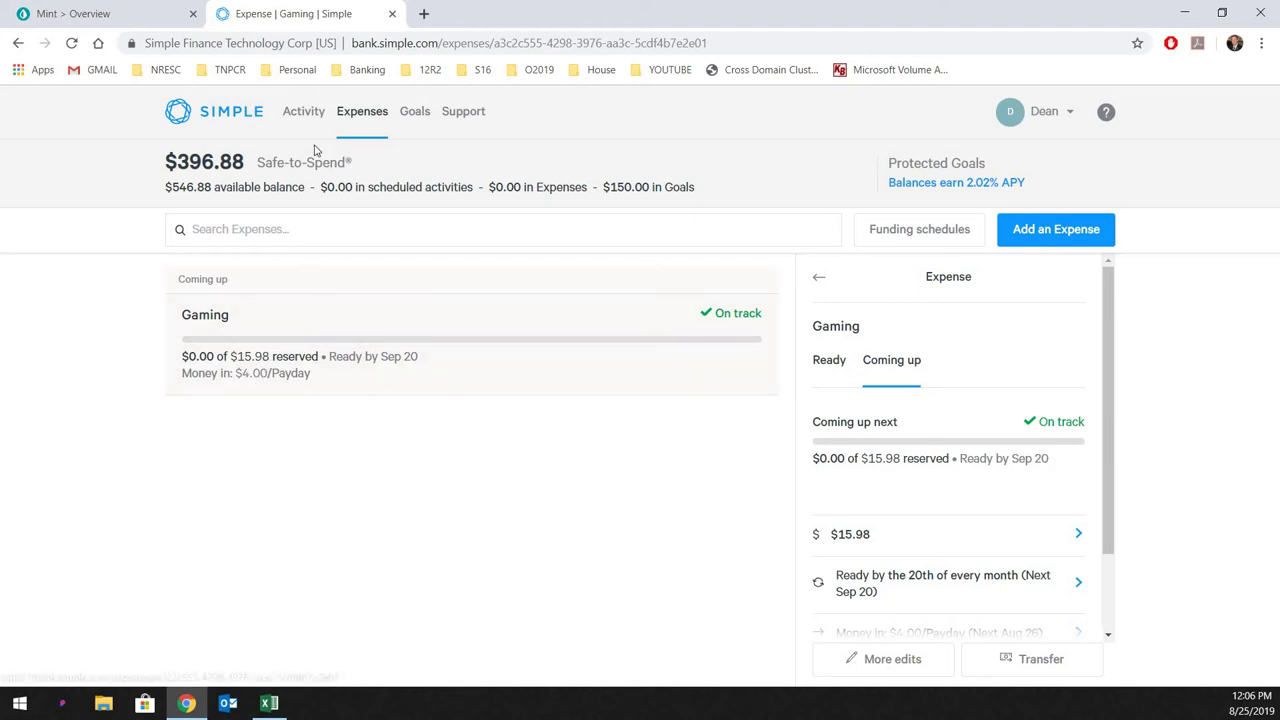
Review the recent account transactions and open the Gaming expense's ready-to-spend details
{"action": "left_click", "coordinate": [305, 116]}
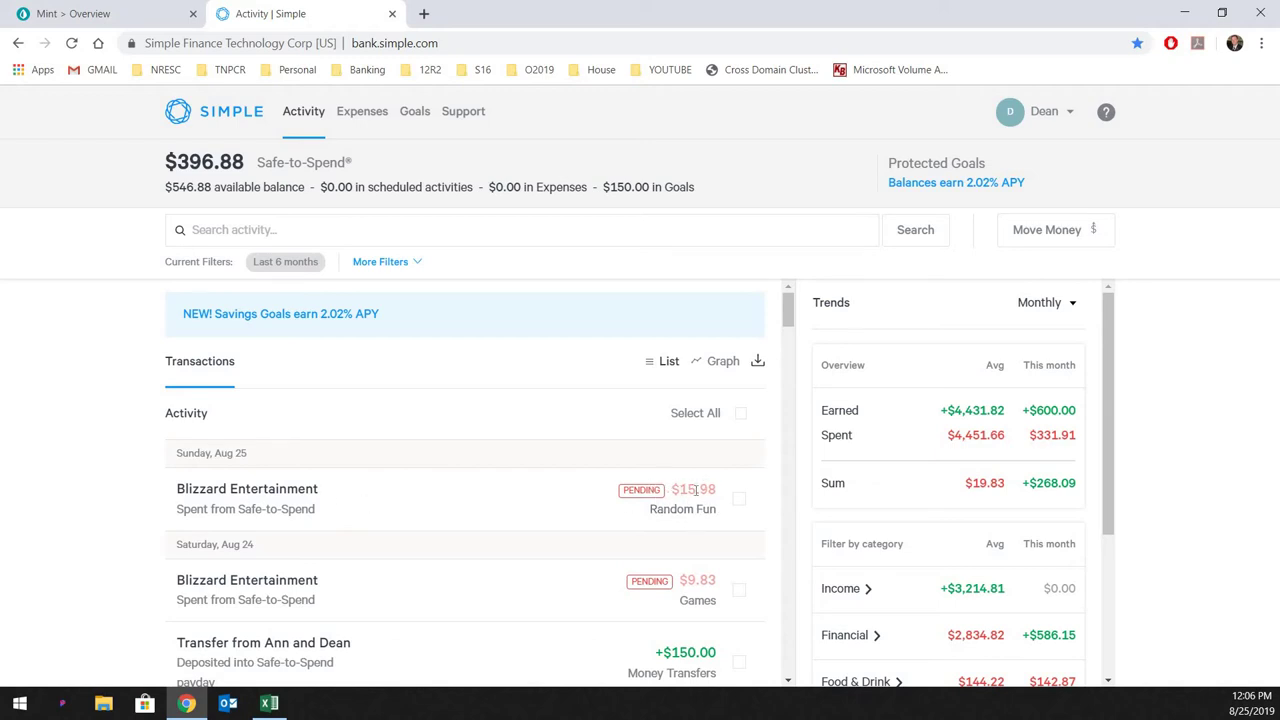
{"action": "left_click", "coordinate": [362, 112]}
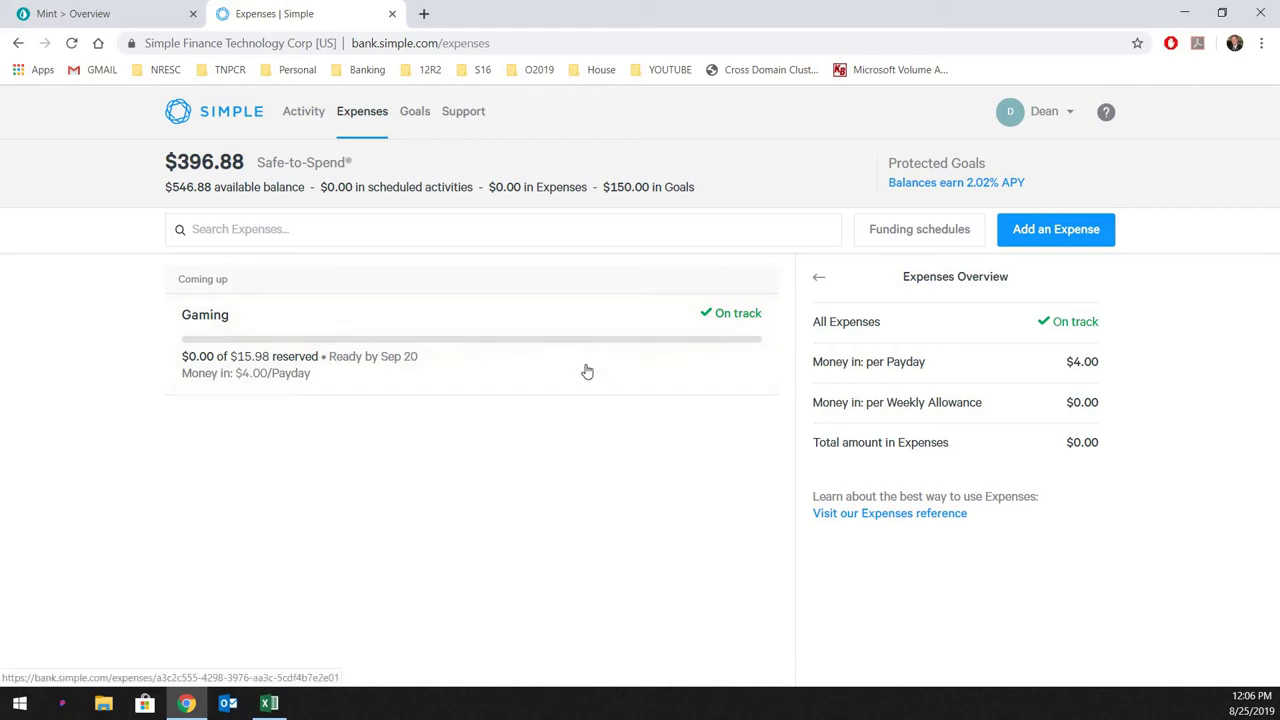
{"action": "left_click", "coordinate": [524, 356]}
{"action": "left_click", "coordinate": [840, 359]}
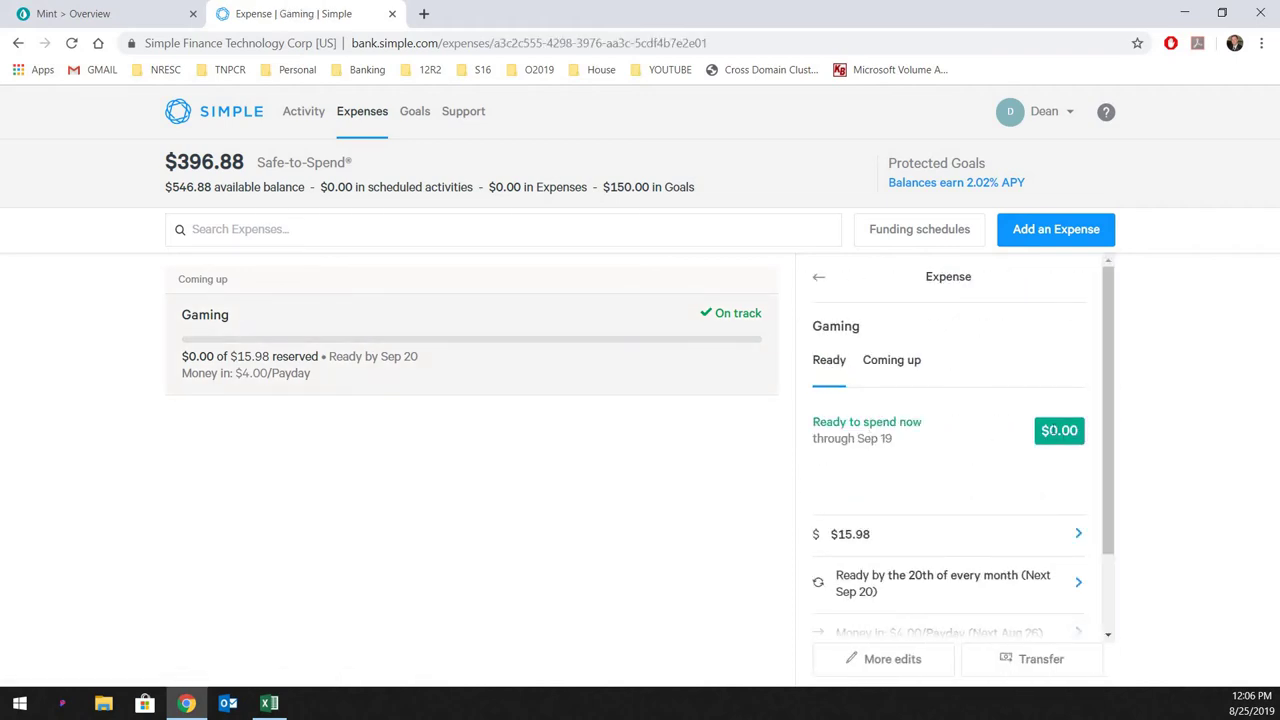
{"action": "scroll", "coordinate": [985, 460], "scroll_direction": "down", "scroll_amount": 1}
{"action": "scroll", "coordinate": [994, 491], "scroll_direction": "up", "scroll_amount": 1}
Transfer $15.98 from Safe-to-Spend into the Ready portion of the Gaming expense
{"action": "left_click", "coordinate": [1023, 662]}
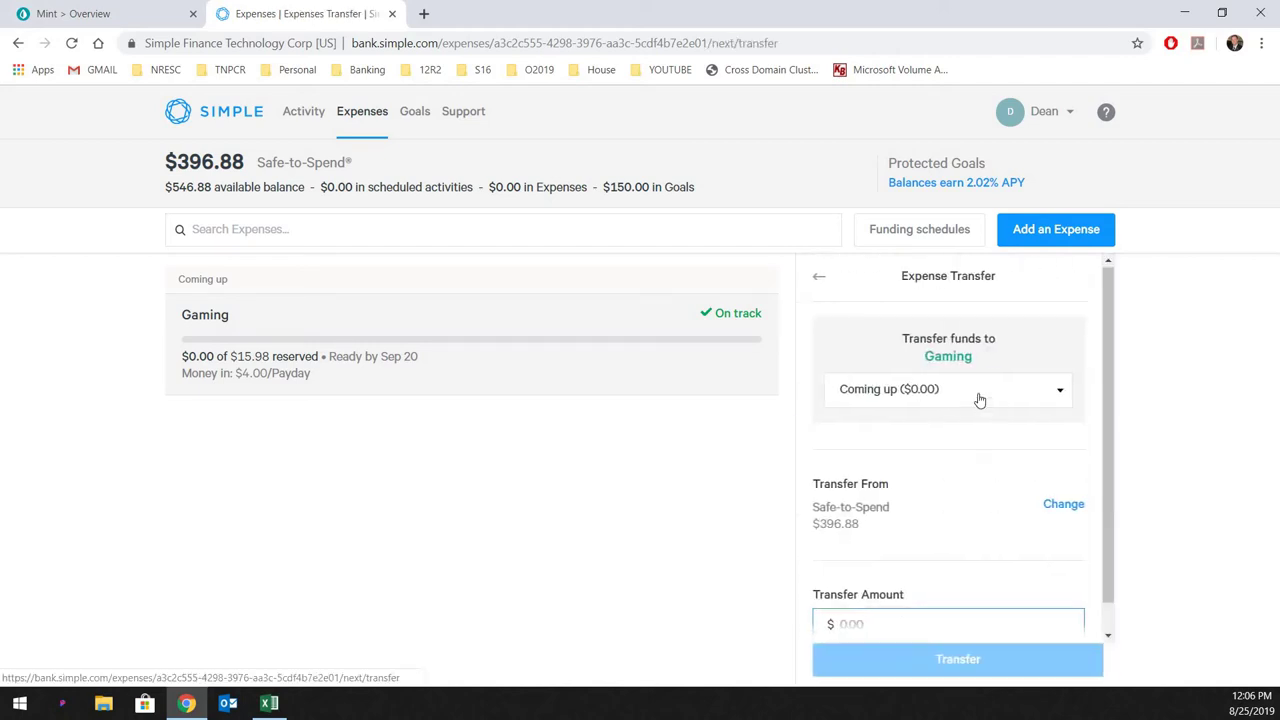
{"action": "left_click", "coordinate": [905, 395]}
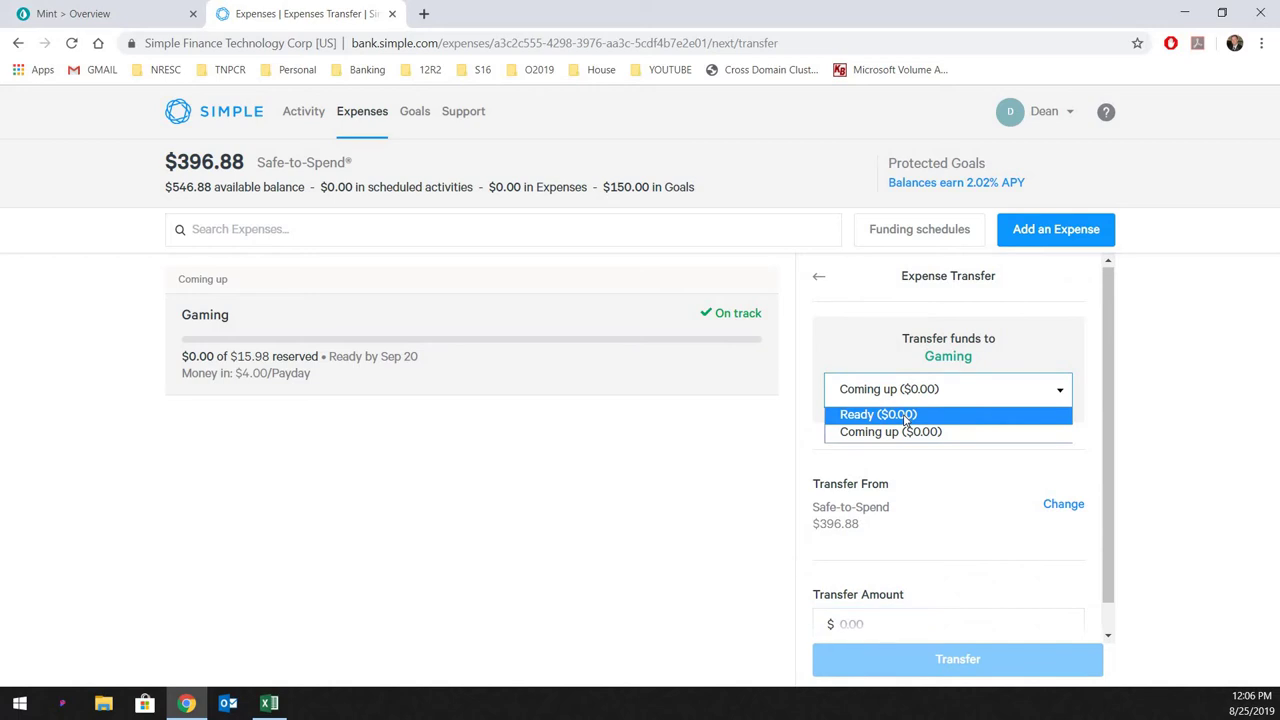
{"action": "left_click", "coordinate": [905, 416]}
{"action": "scroll", "coordinate": [905, 560], "scroll_direction": "down", "scroll_amount": 1}
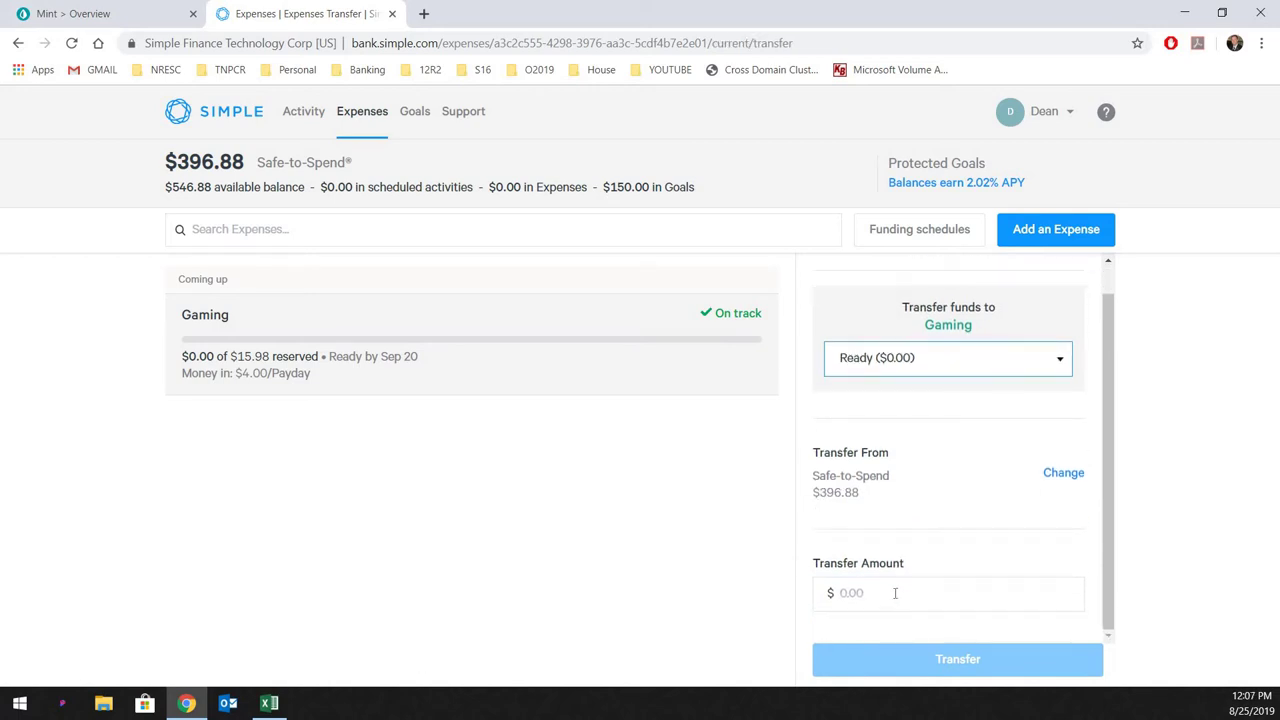
{"action": "left_click", "coordinate": [895, 593]}
{"action": "type", "text": "15.98"}
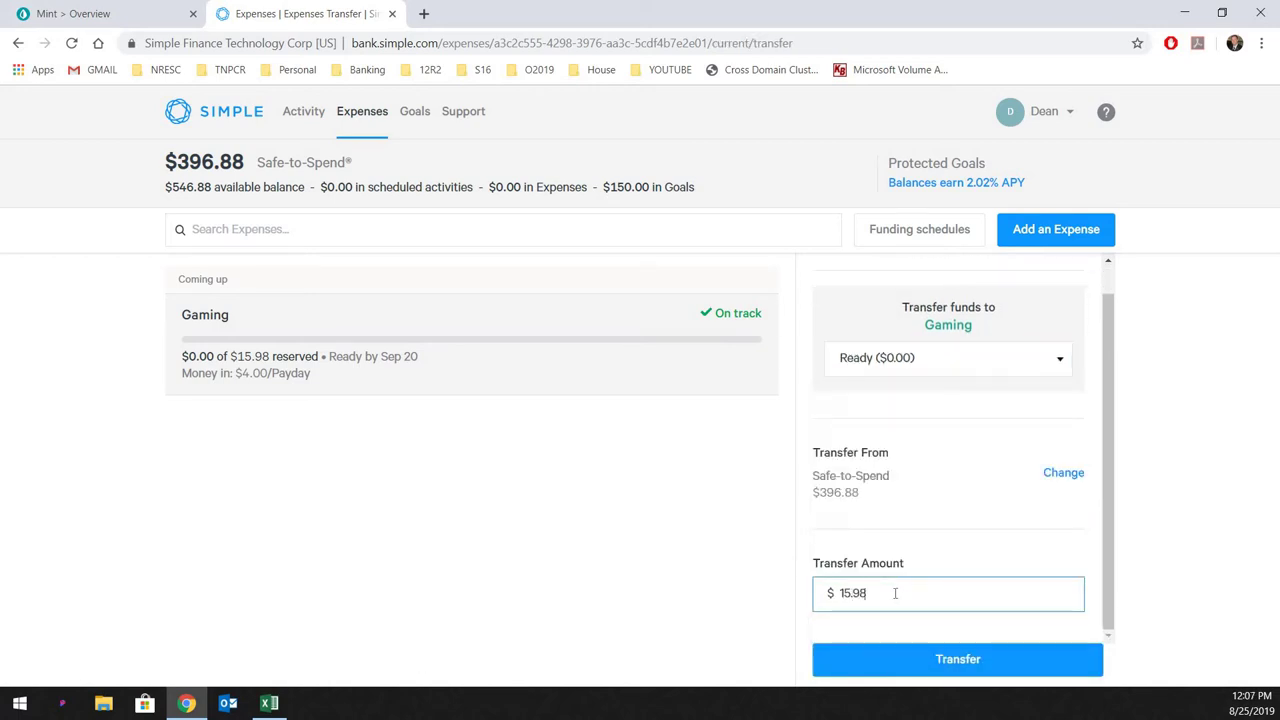
{"action": "left_click", "coordinate": [932, 661]}
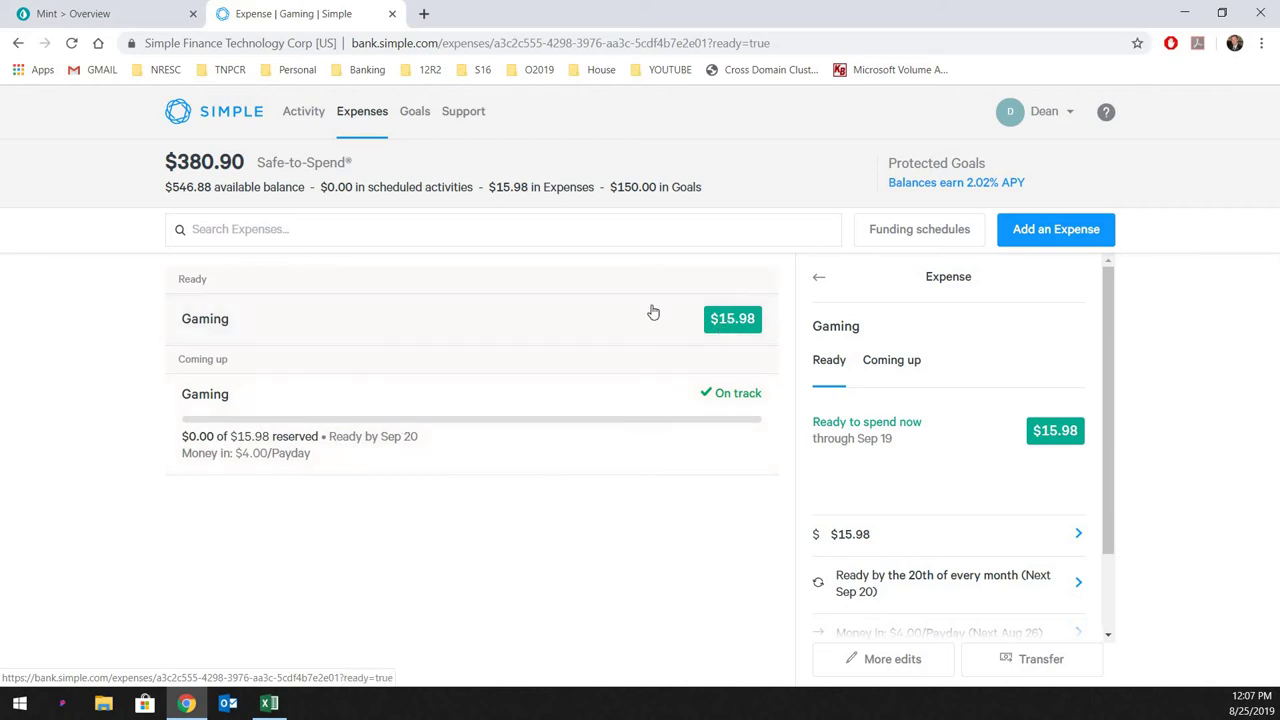
Change the spending source of the August 25 Blizzard Entertainment transaction to the Gaming expense
{"action": "left_click", "coordinate": [305, 113]}
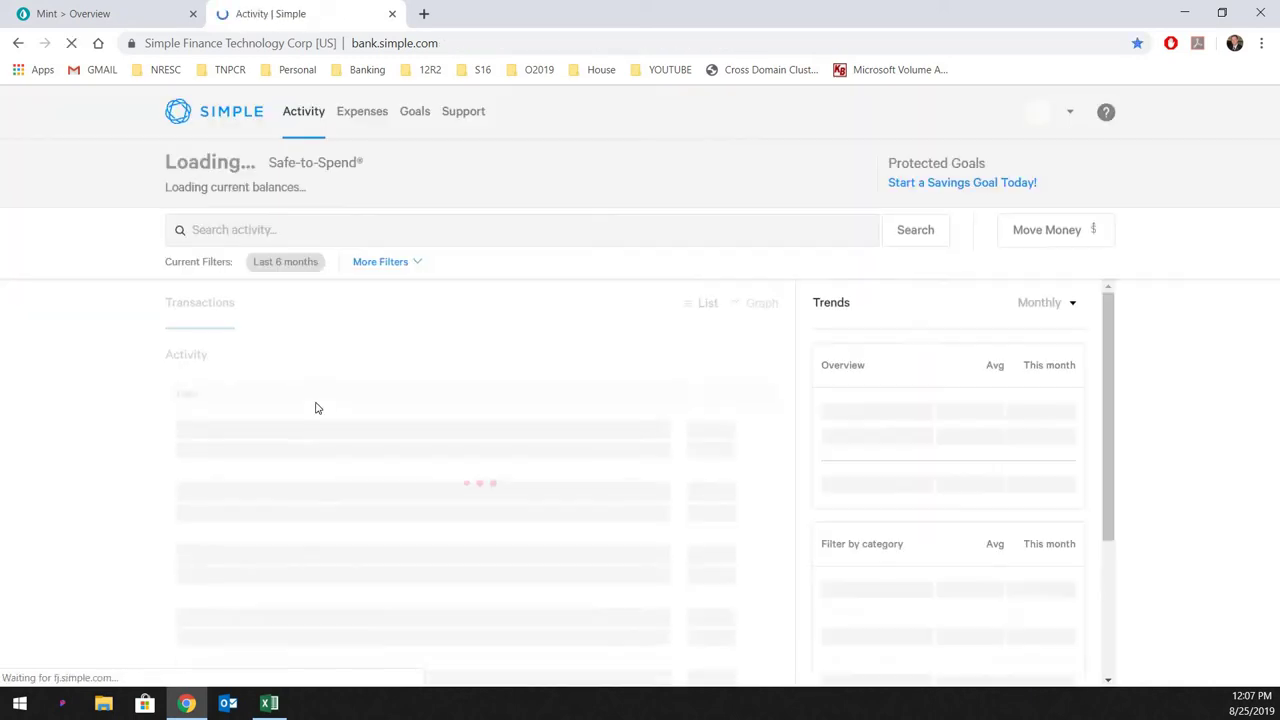
{"action": "scroll", "coordinate": [392, 425], "scroll_direction": "down", "scroll_amount": 1}
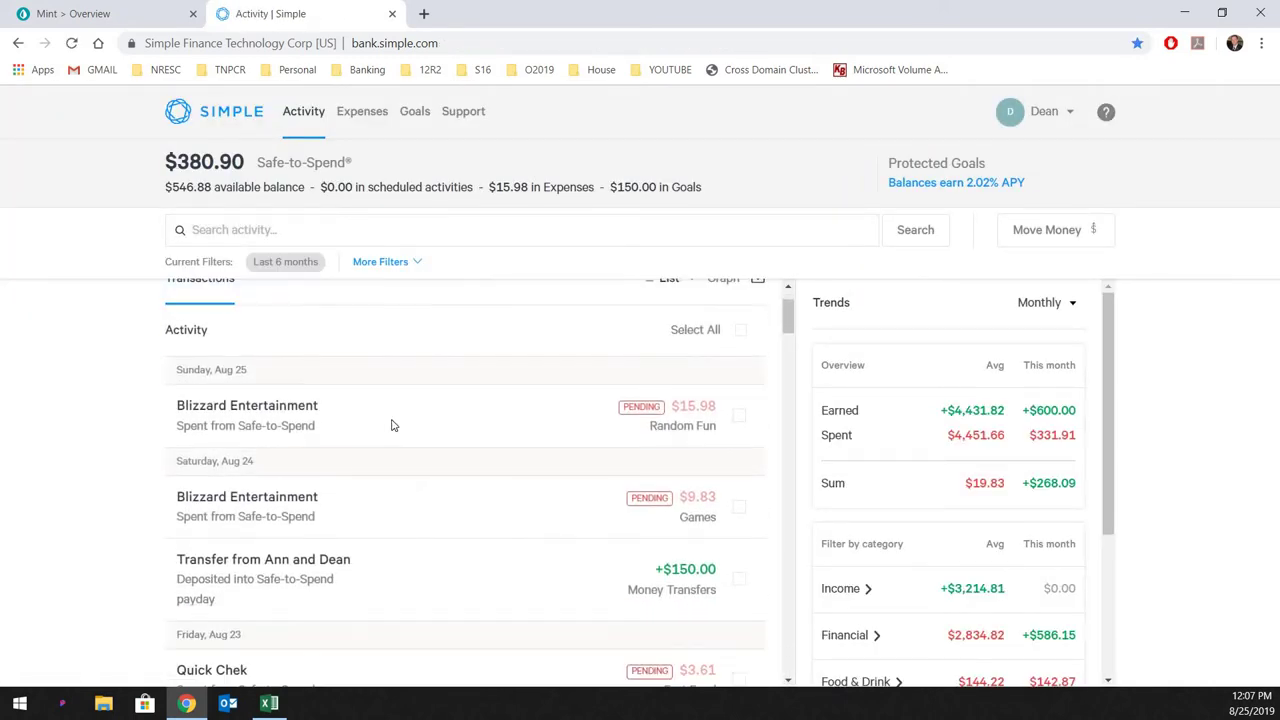
{"action": "left_click", "coordinate": [393, 423]}
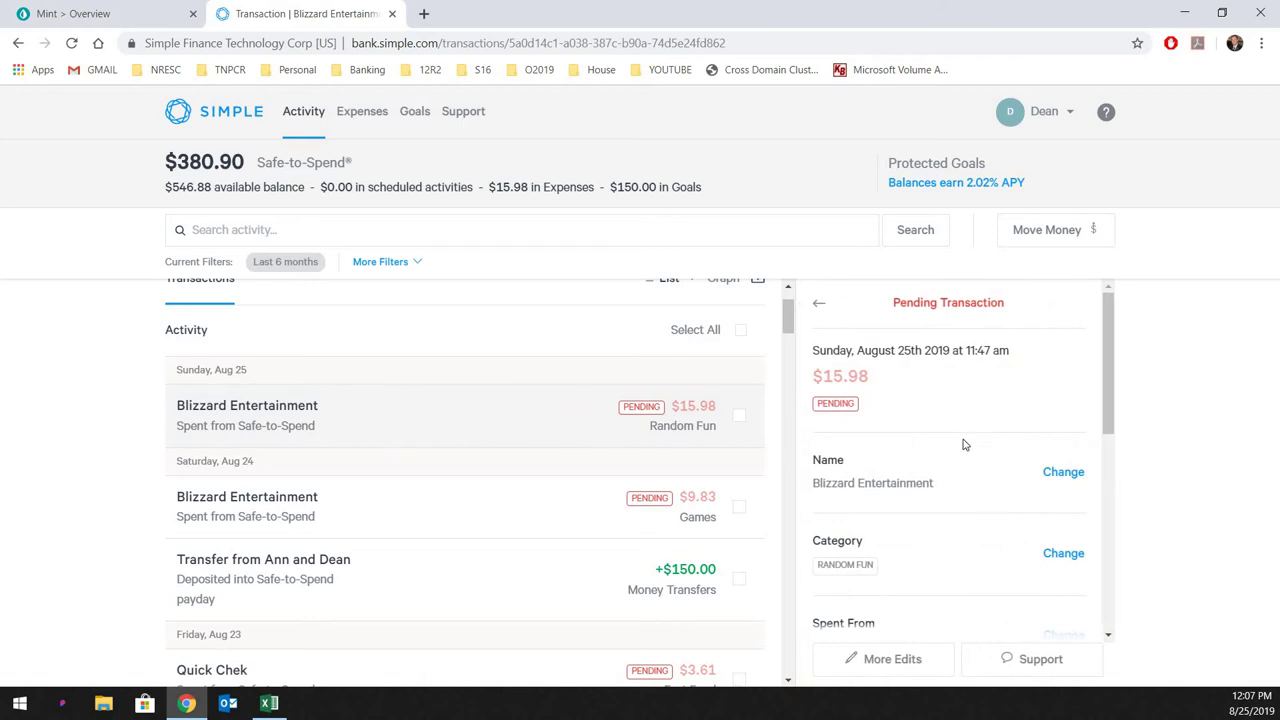
{"action": "scroll", "coordinate": [963, 443], "scroll_direction": "down", "scroll_amount": 2}
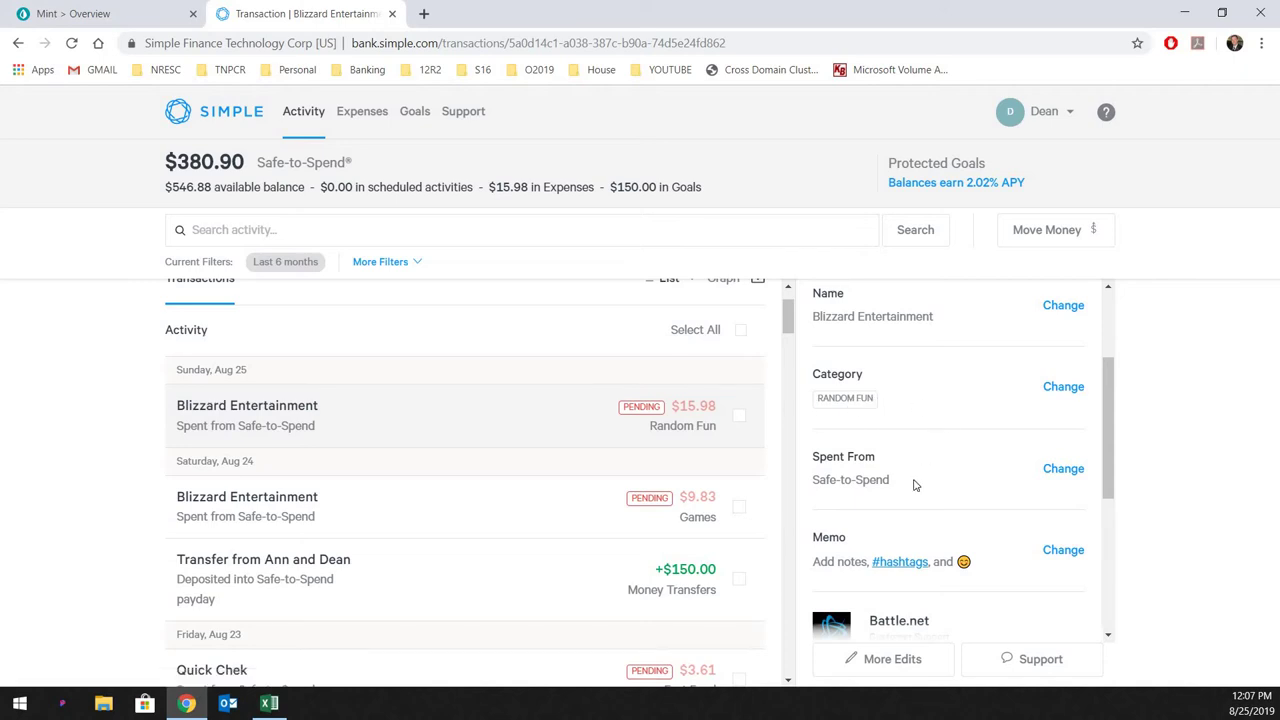
{"action": "left_click", "coordinate": [1063, 469]}
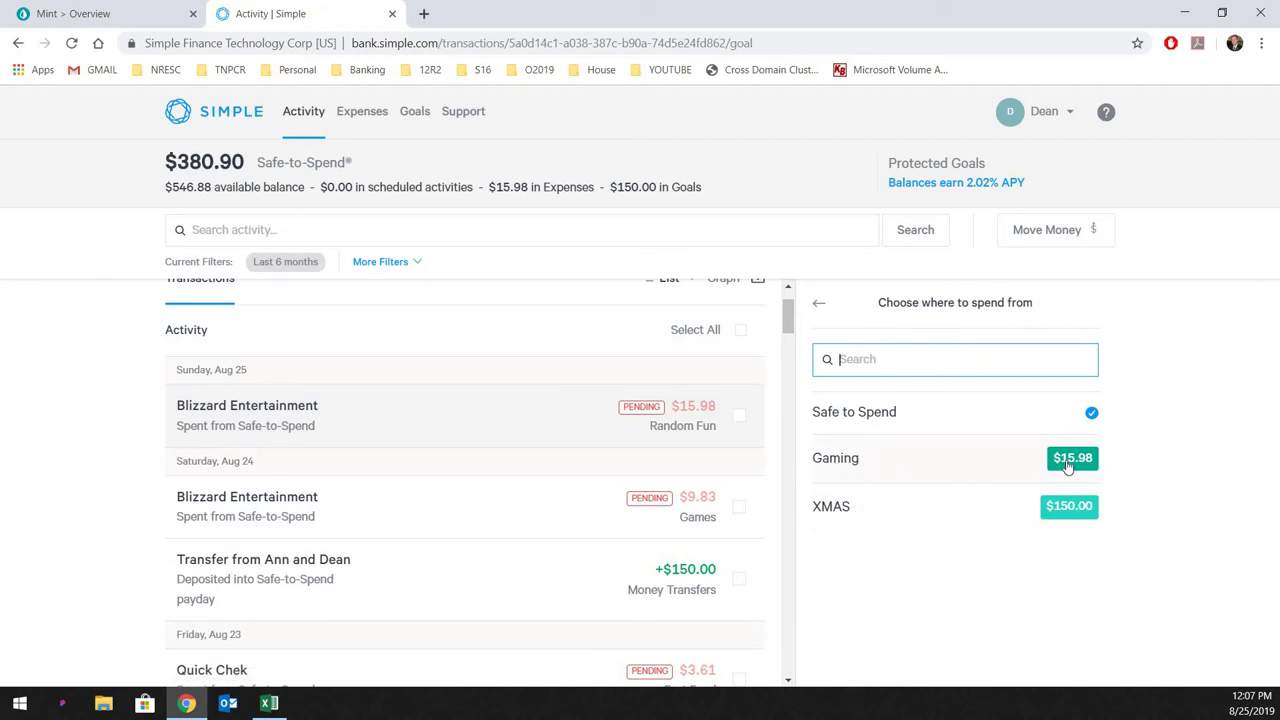
{"action": "left_click", "coordinate": [945, 461]}
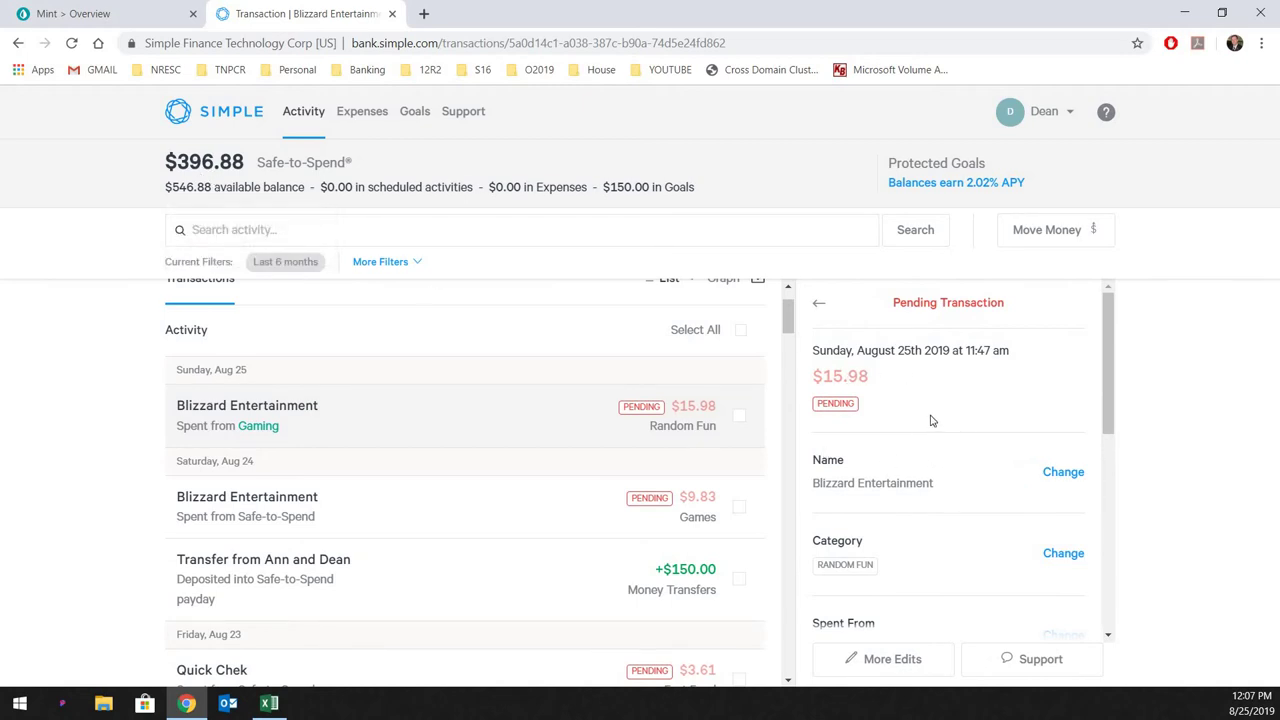
Examine the expenses overview and the August 25 Blizzard Entertainment transaction's details, including its category and spending trends
{"action": "left_click", "coordinate": [362, 114]}
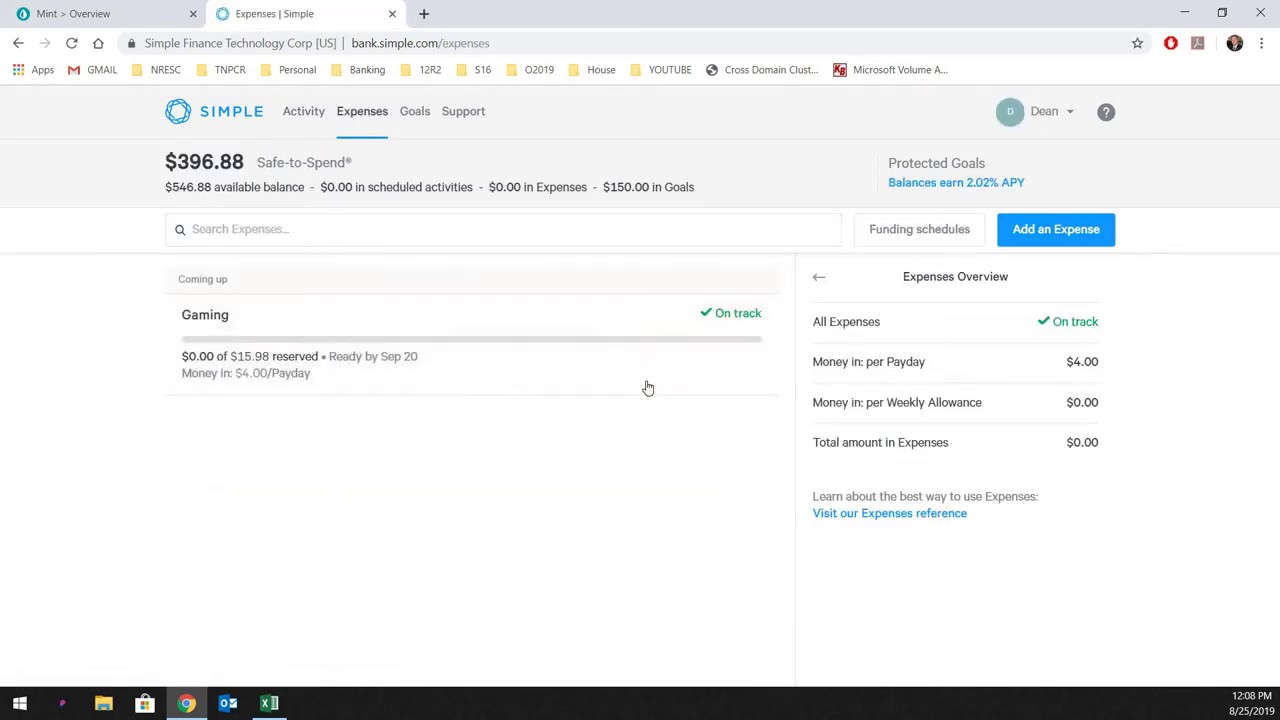
{"action": "left_click", "coordinate": [303, 111]}
{"action": "left_click", "coordinate": [184, 510]}
{"action": "scroll", "coordinate": [489, 337], "scroll_direction": "down", "scroll_amount": 1}
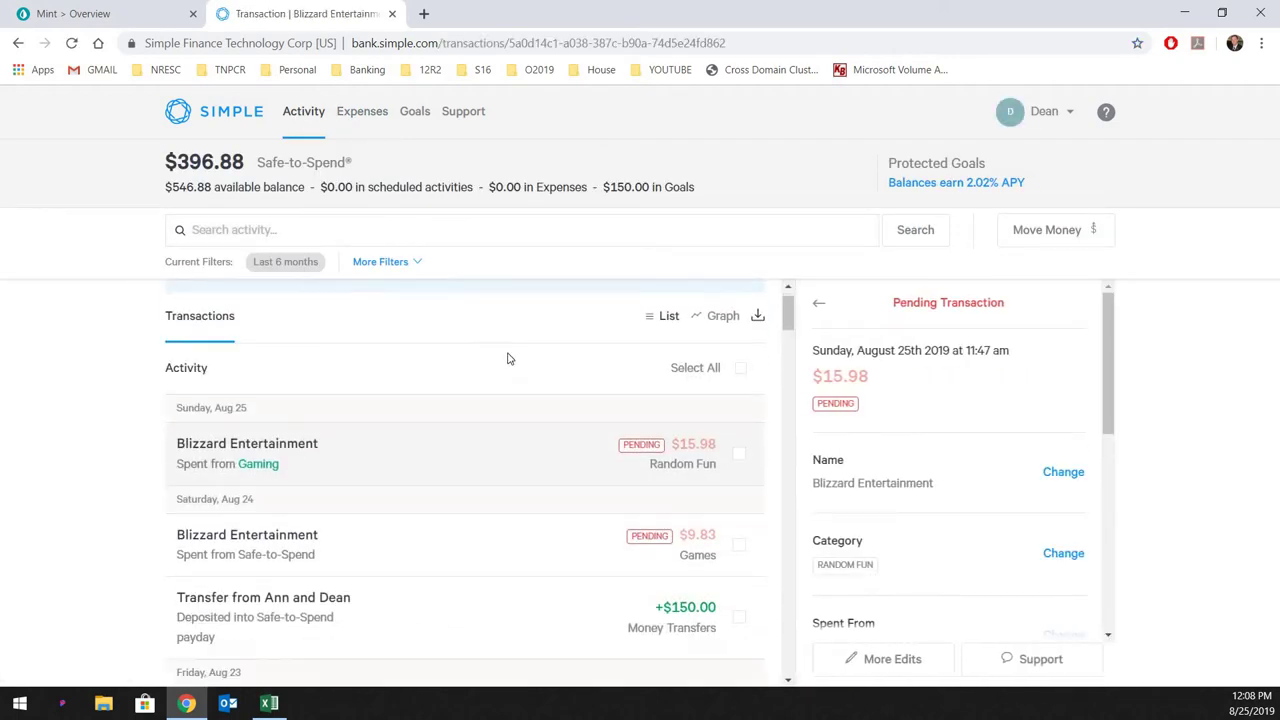
{"action": "scroll", "coordinate": [489, 337], "scroll_direction": "down", "scroll_amount": 1}
{"action": "scroll", "coordinate": [1004, 400], "scroll_direction": "down", "scroll_amount": 3}
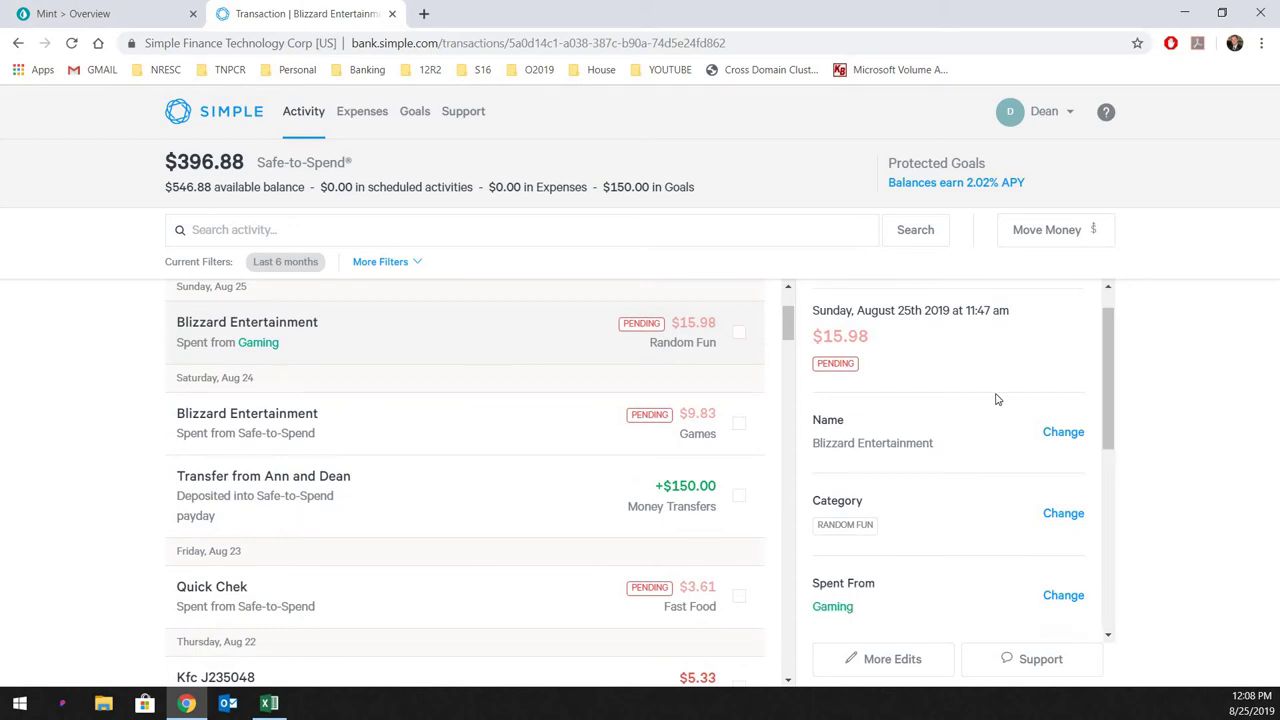
{"action": "scroll", "coordinate": [993, 402], "scroll_direction": "down", "scroll_amount": 2}
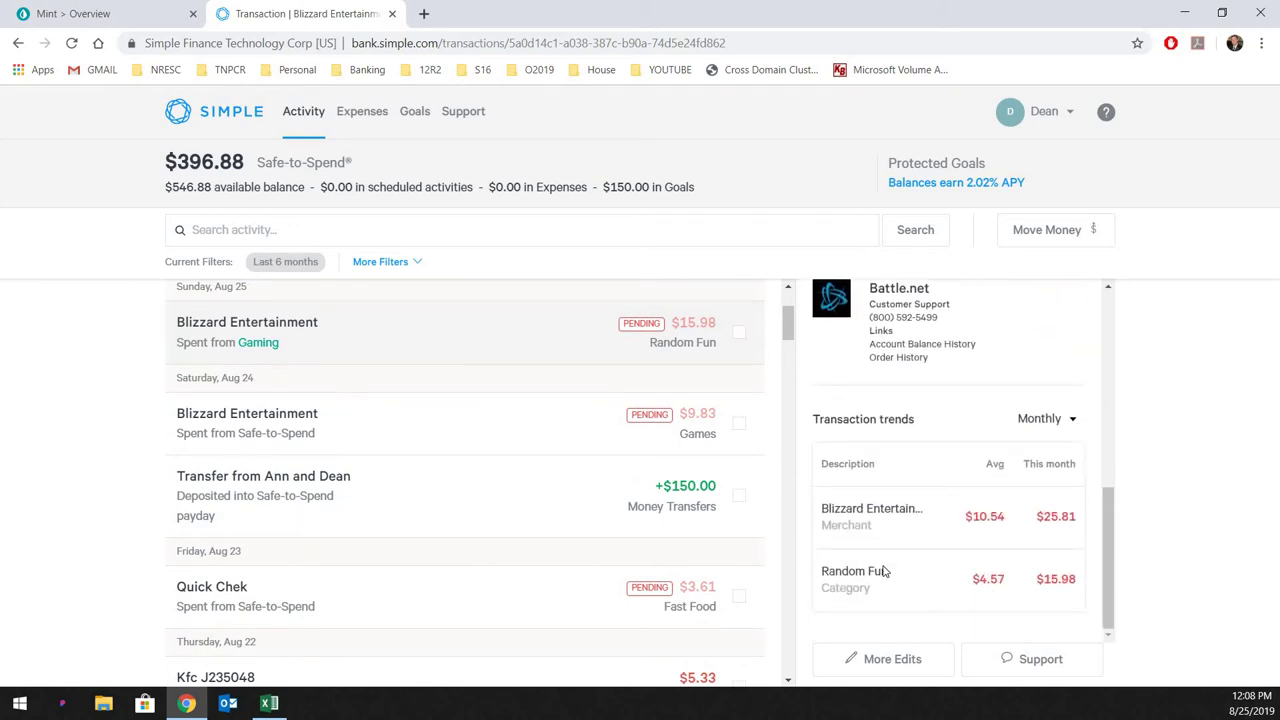
{"action": "scroll", "coordinate": [930, 537], "scroll_direction": "up", "scroll_amount": 1}
{"action": "scroll", "coordinate": [930, 534], "scroll_direction": "up", "scroll_amount": 4}
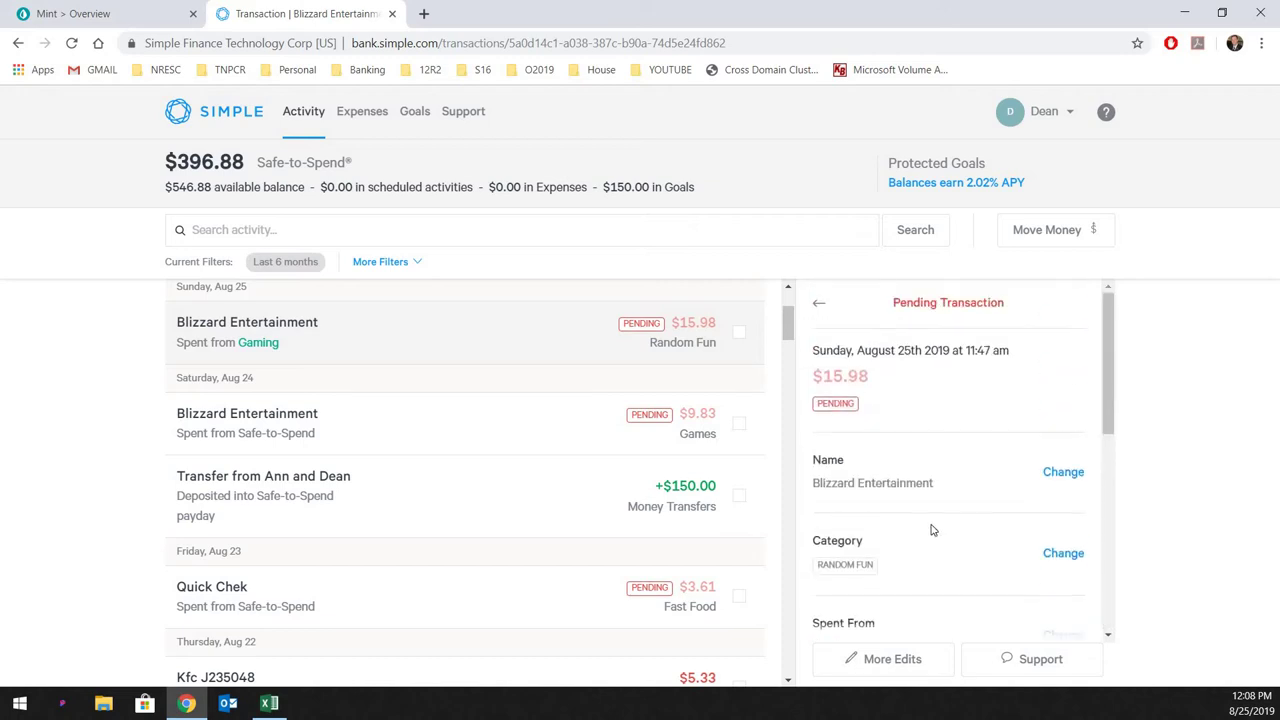
Set the Gaming expense to be spent automatically for transactions in the Random Fun category
{"action": "left_click", "coordinate": [365, 115]}
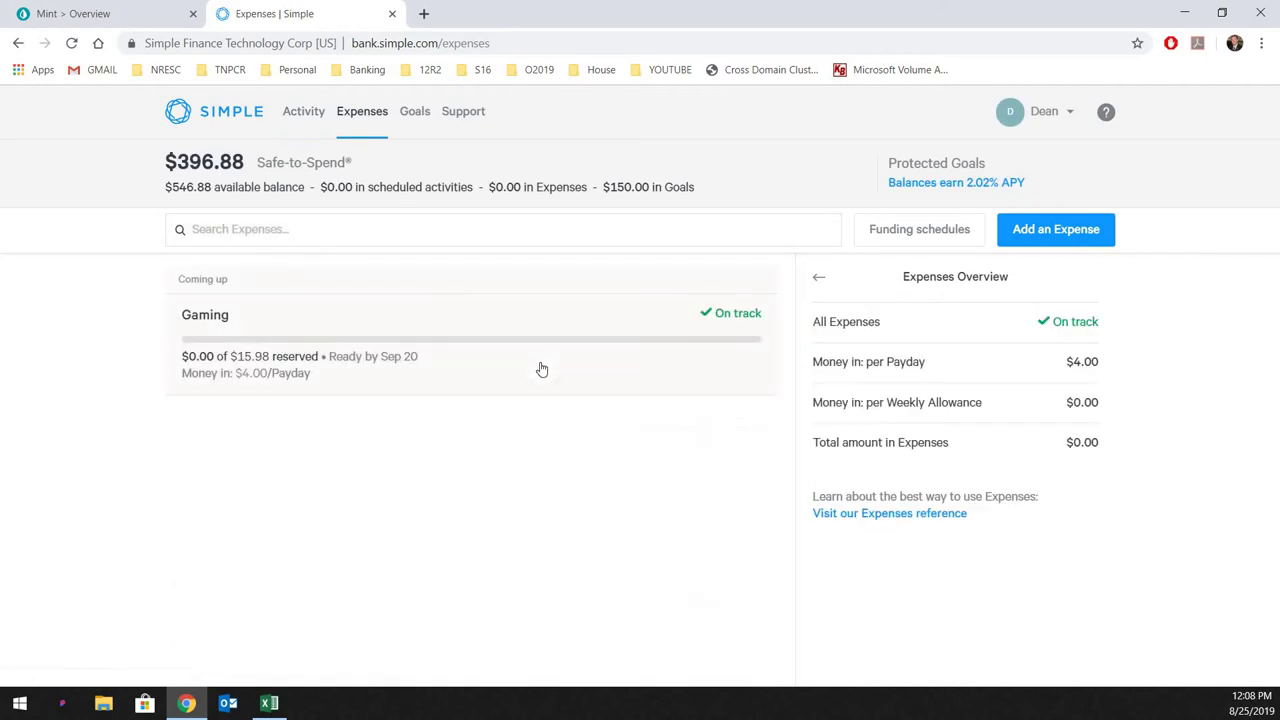
{"action": "left_click", "coordinate": [540, 368]}
{"action": "scroll", "coordinate": [964, 468], "scroll_direction": "down", "scroll_amount": 2}
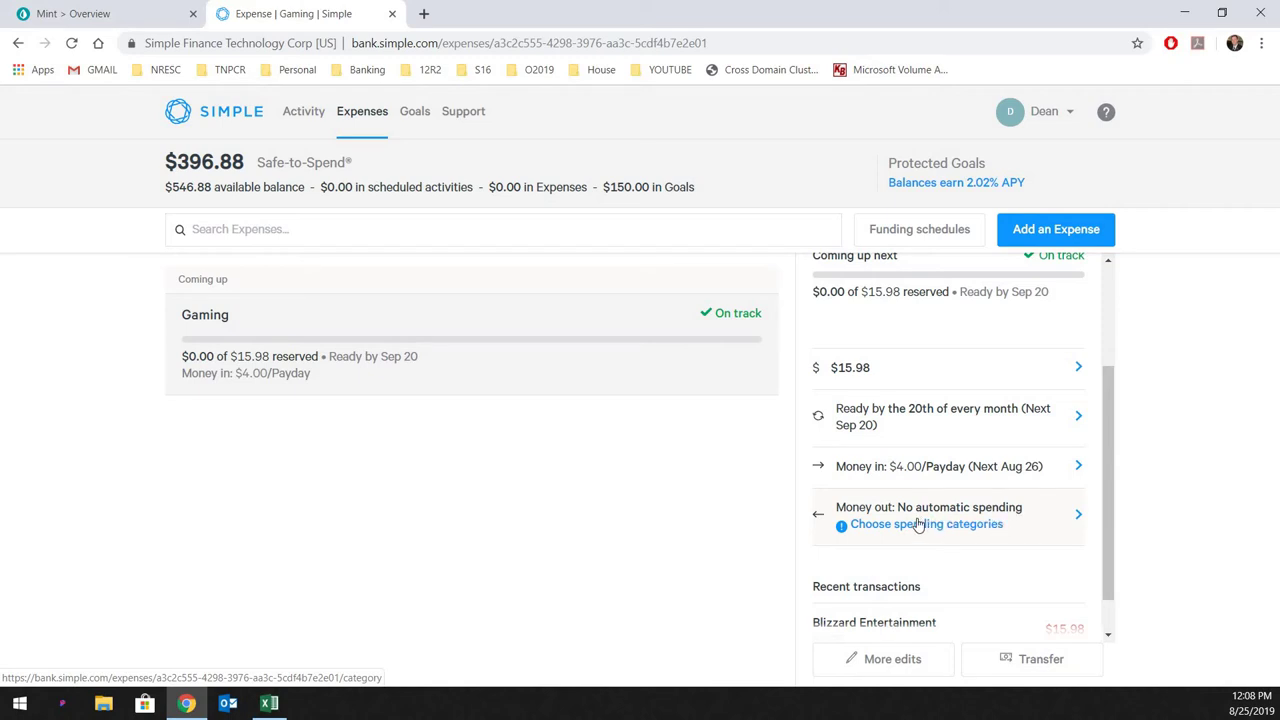
{"action": "left_click", "coordinate": [918, 525]}
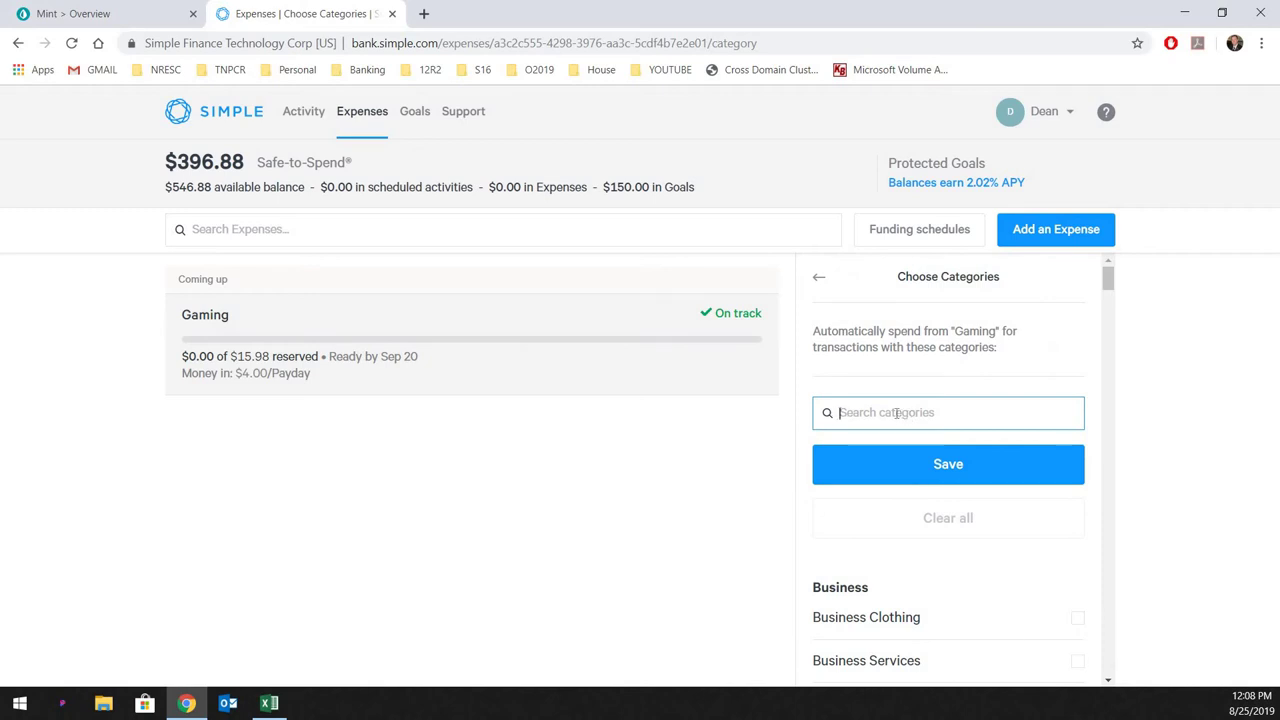
{"action": "type", "text": "random"}
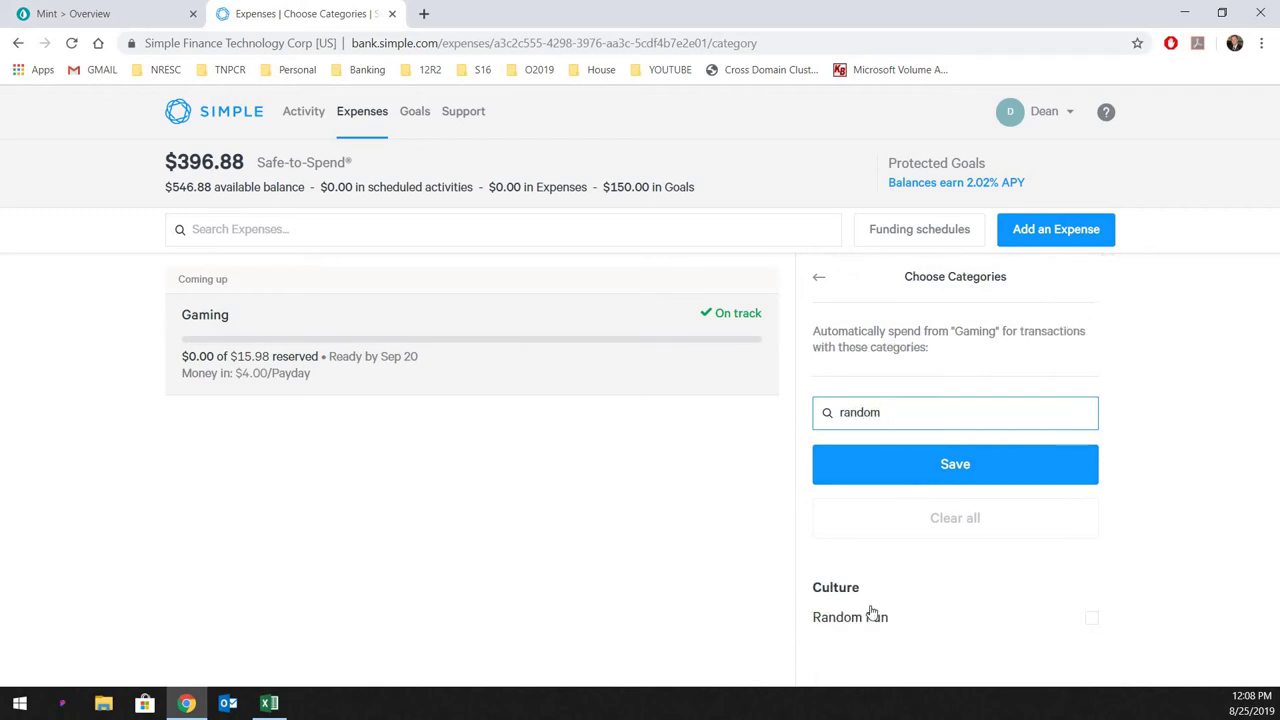
{"action": "left_click", "coordinate": [870, 622]}
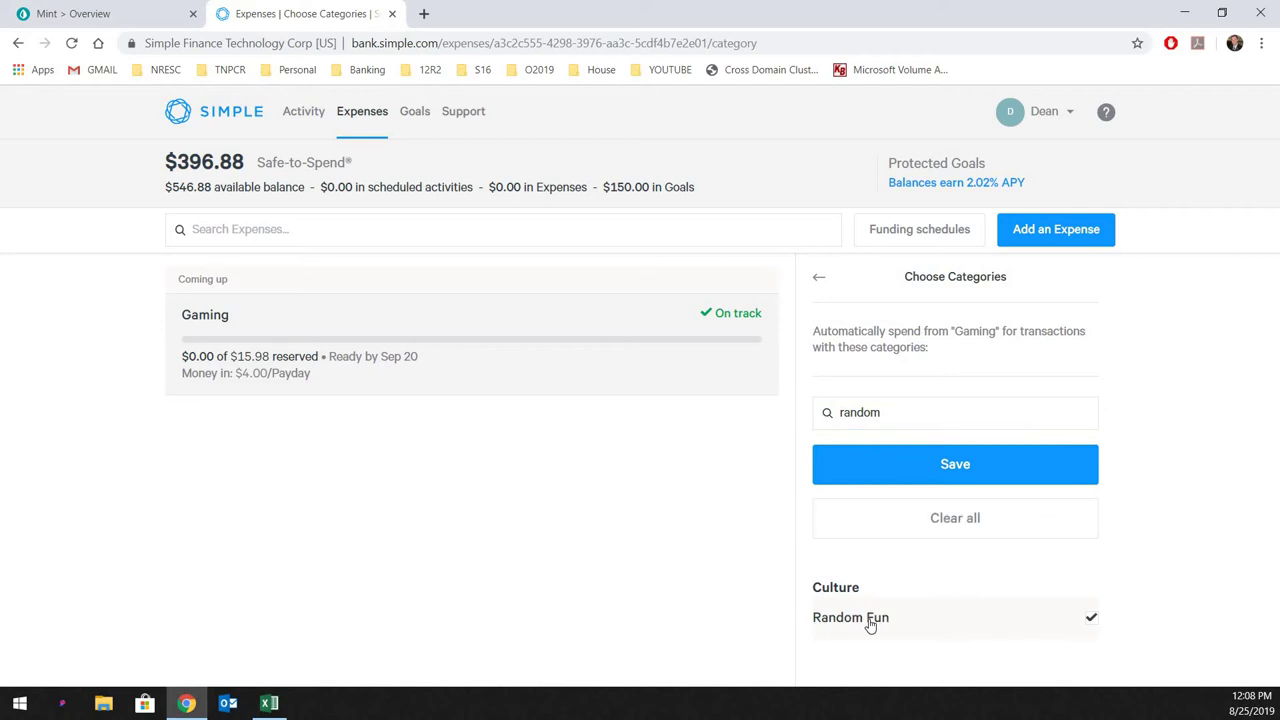
{"action": "left_click", "coordinate": [984, 472]}
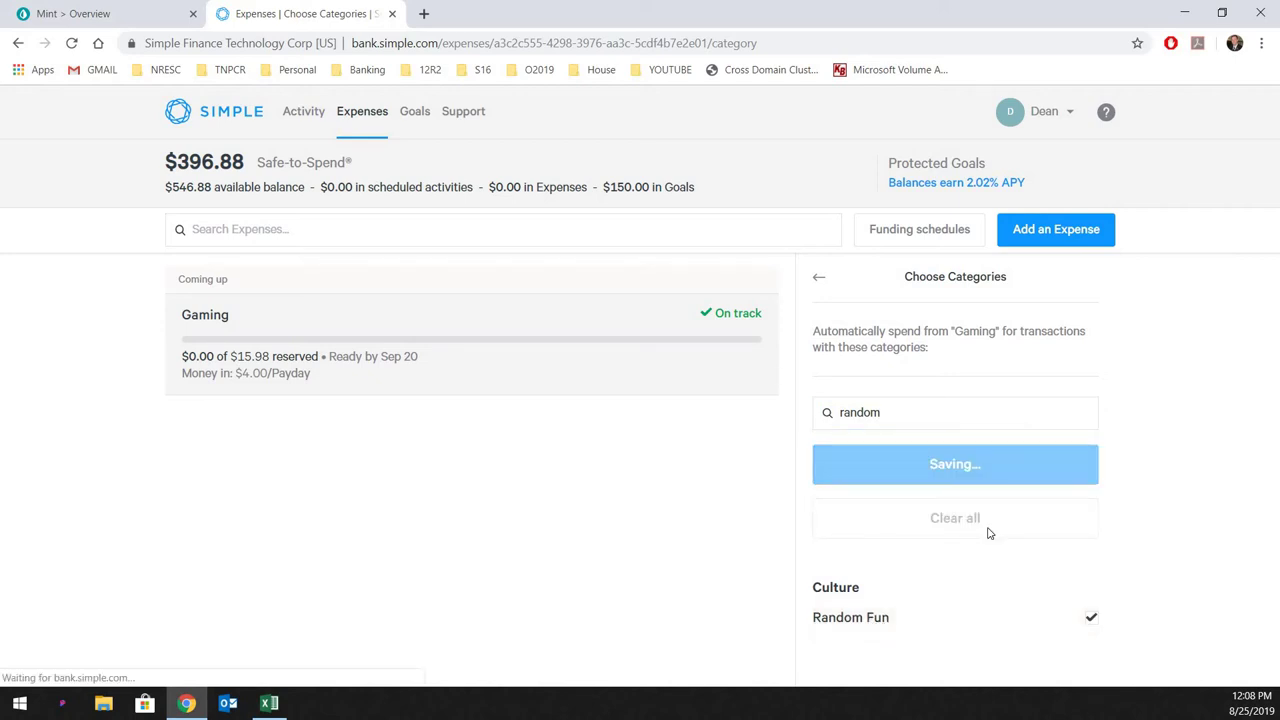
{"action": "scroll", "coordinate": [940, 480], "scroll_direction": "down", "scroll_amount": 2}
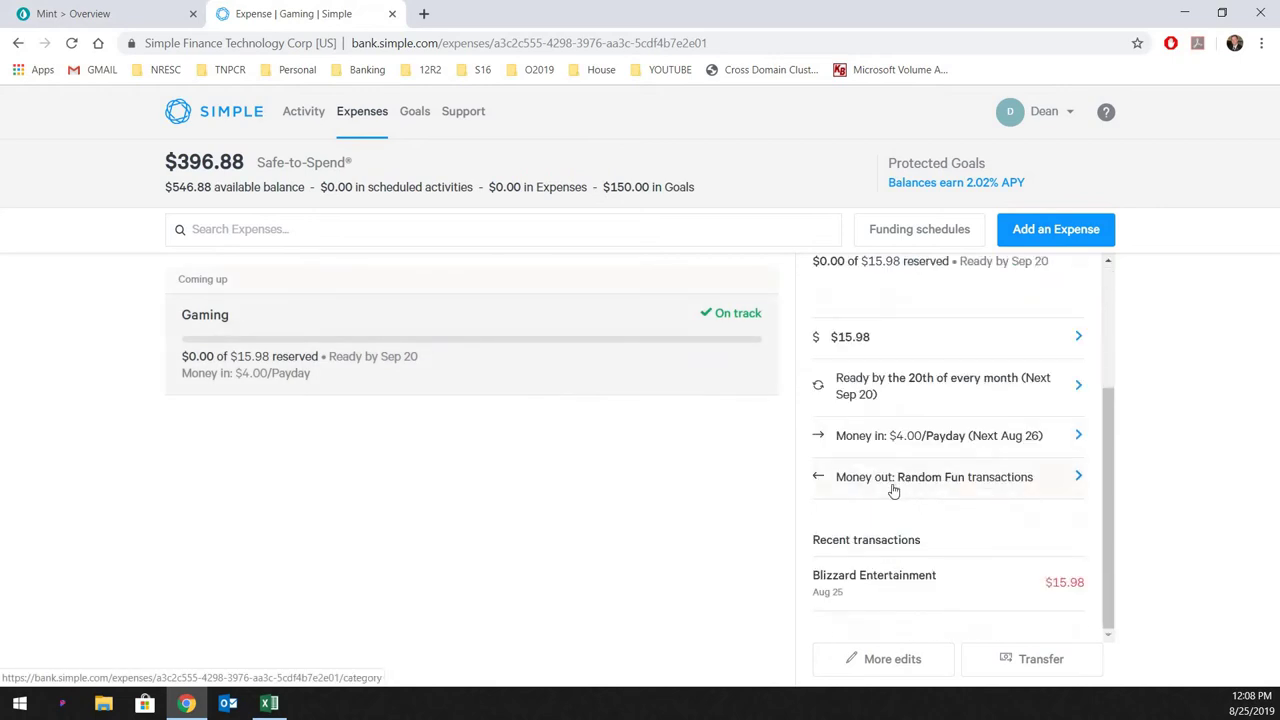
Review the personal account's recent activity and switch to the shared account
{"action": "left_click", "coordinate": [304, 114]}
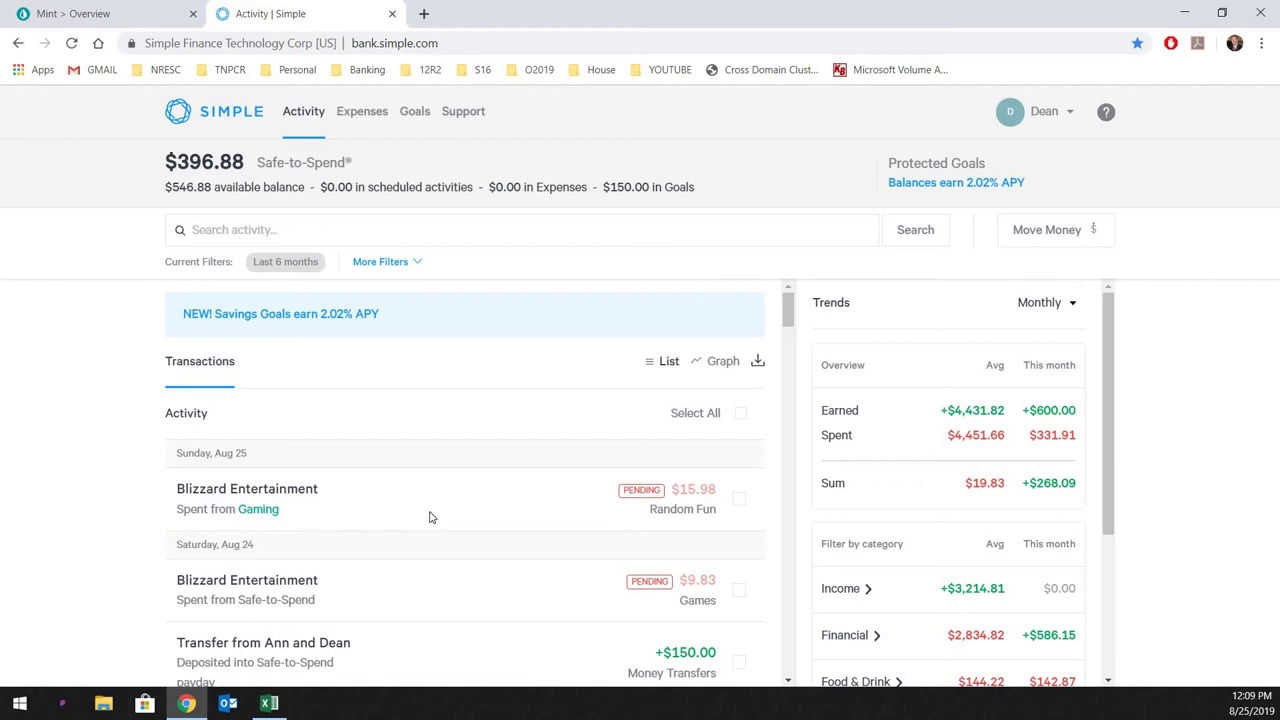
{"action": "scroll", "coordinate": [416, 455], "scroll_direction": "down", "scroll_amount": 1}
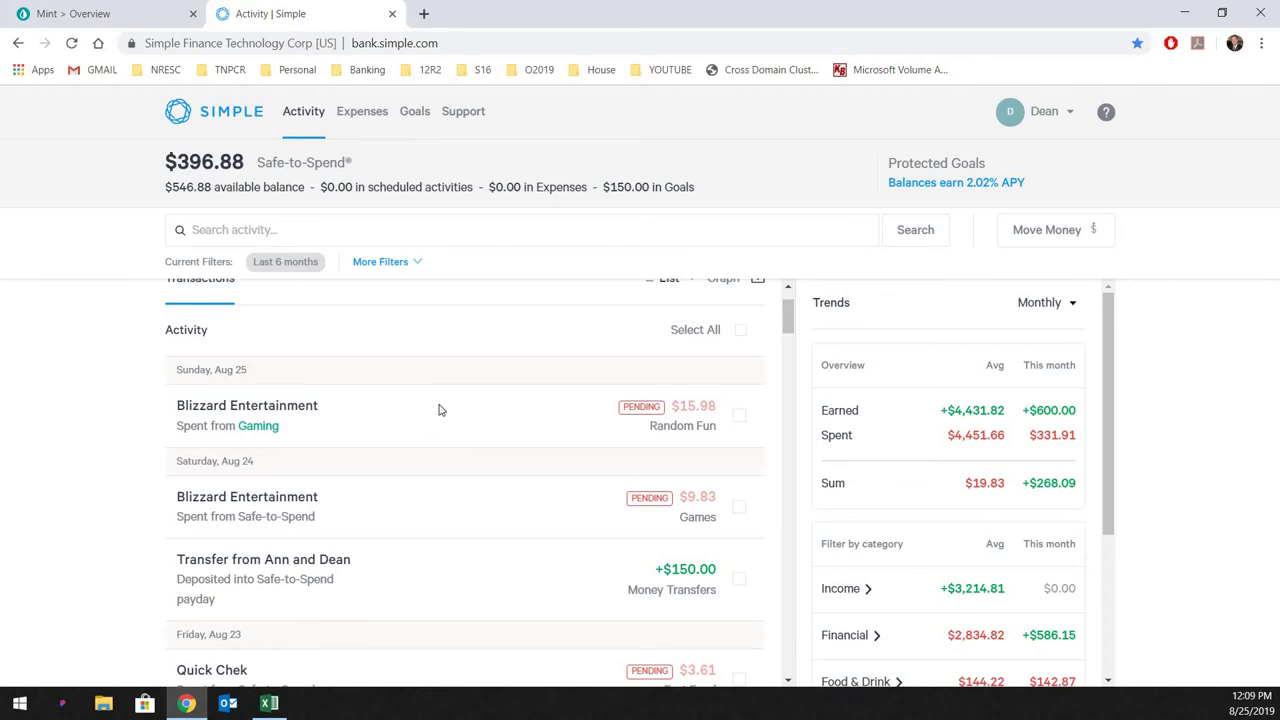
{"action": "left_click", "coordinate": [1040, 116]}
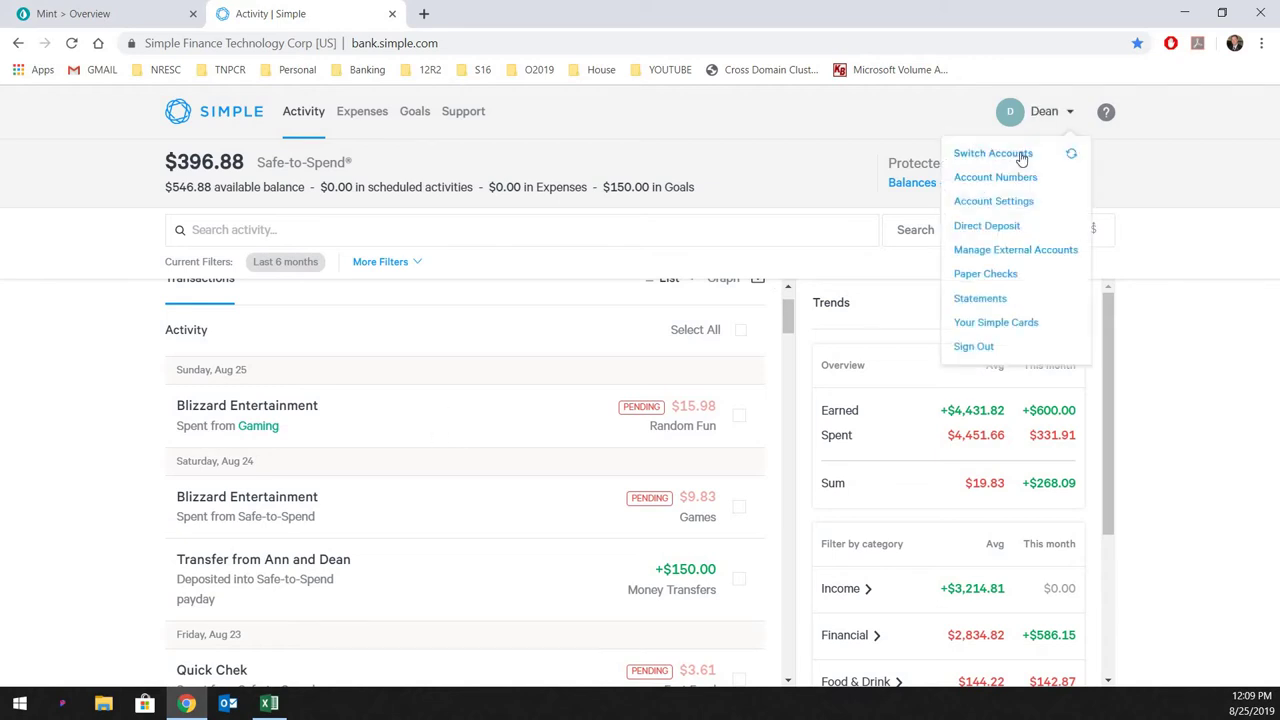
{"action": "left_click", "coordinate": [1021, 157]}
{"action": "left_click", "coordinate": [612, 415]}
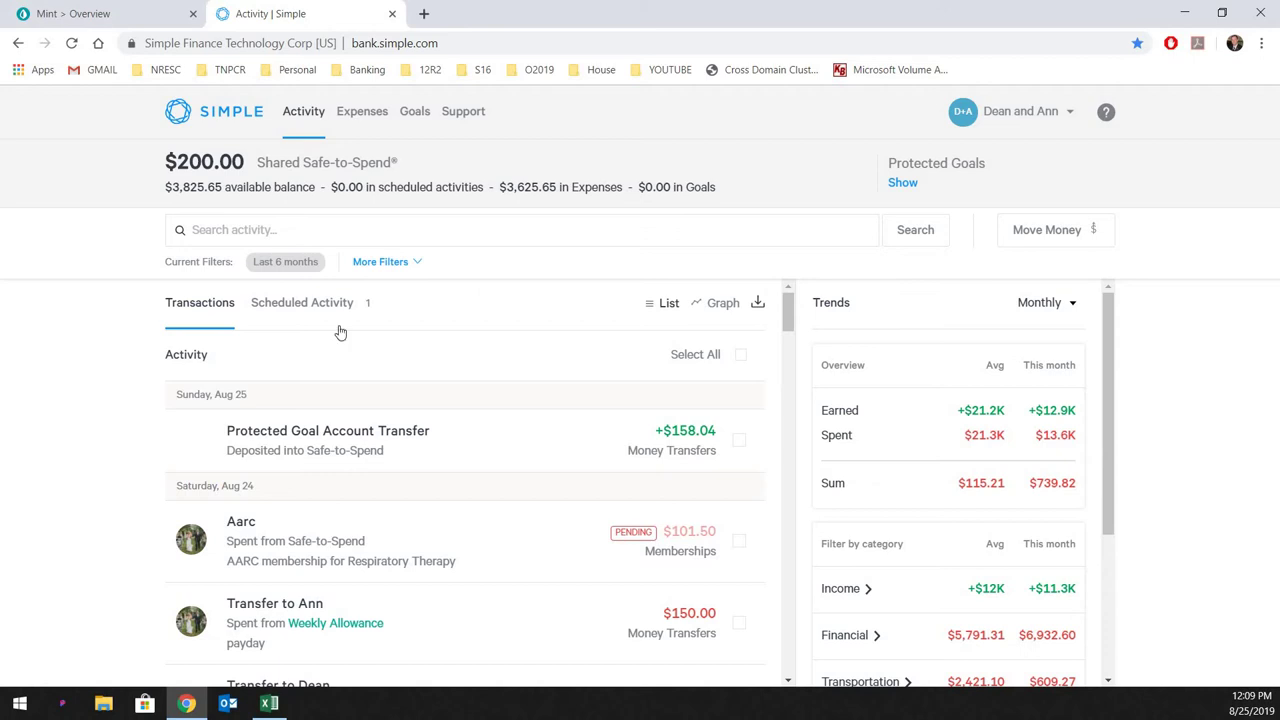
Switch to the Budget - Live workbook in Excel, examine the debt summary with its Total Debt and payout timeline, and return to the browser
{"action": "key", "text": "alt+Tab"}
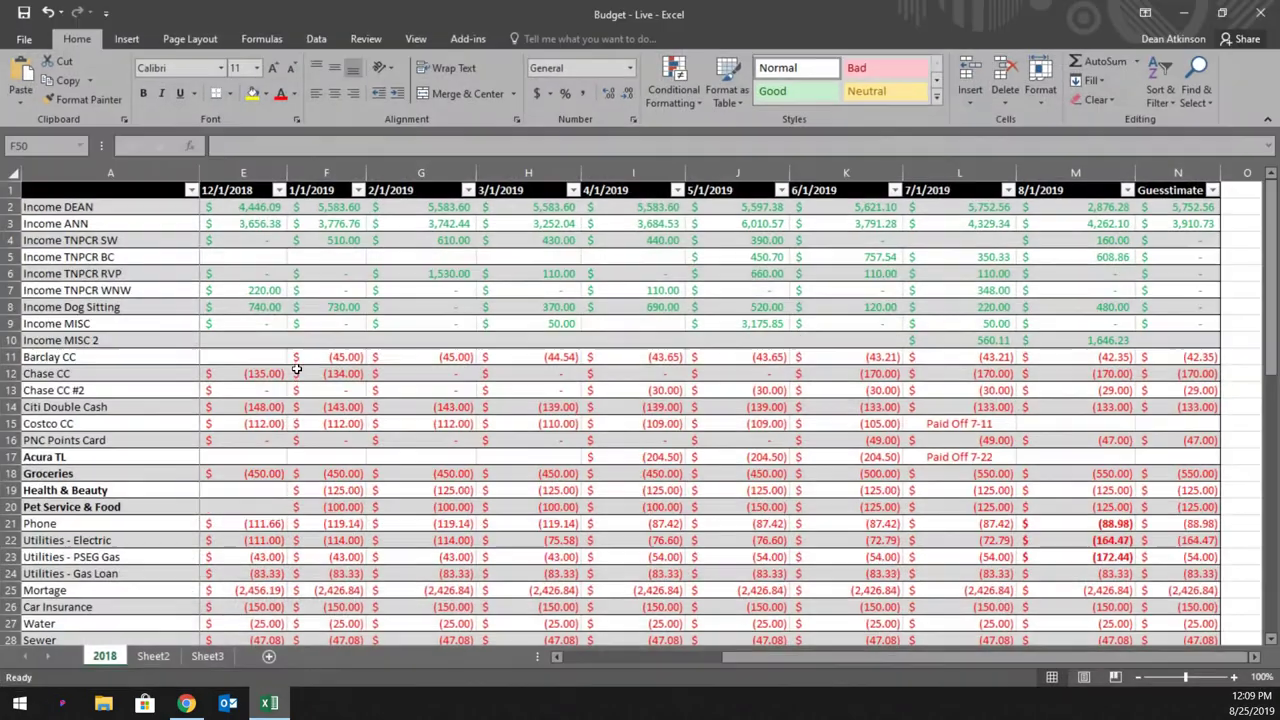
{"action": "scroll", "coordinate": [309, 374], "scroll_direction": "down", "scroll_amount": 9}
{"action": "scroll", "coordinate": [285, 507], "scroll_direction": "down", "scroll_amount": 2}
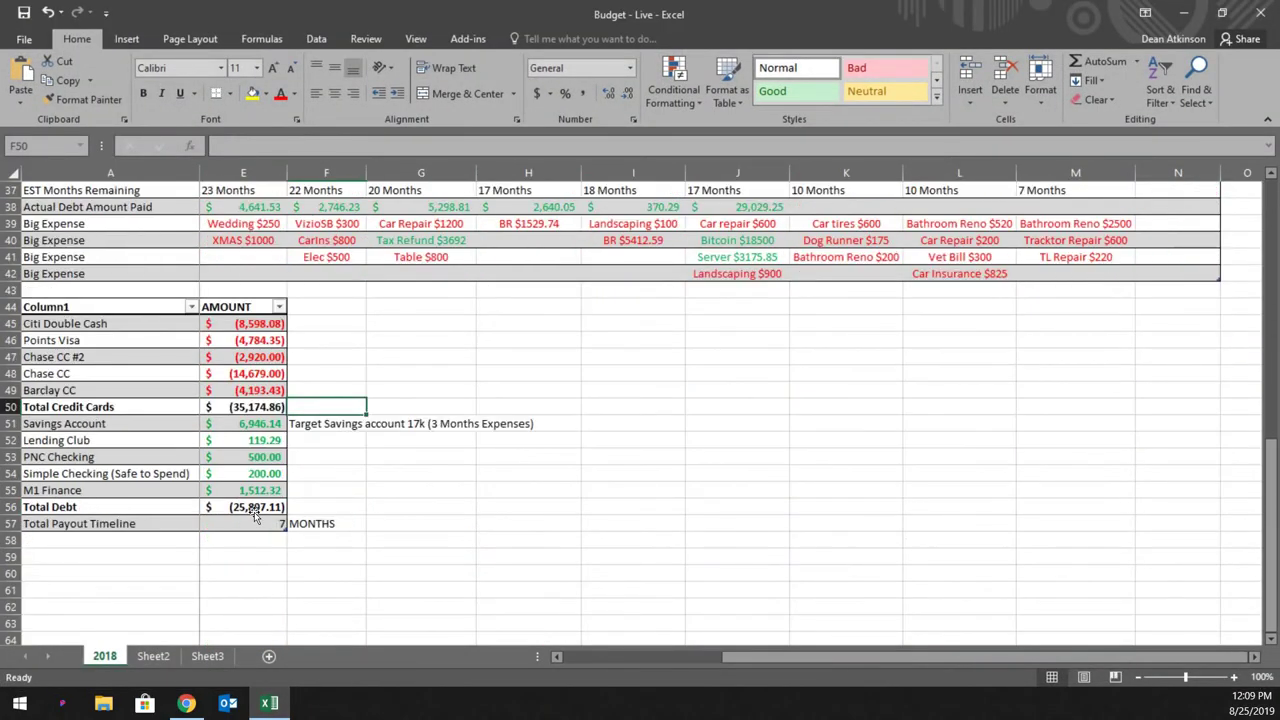
{"action": "left_click", "coordinate": [255, 507]}
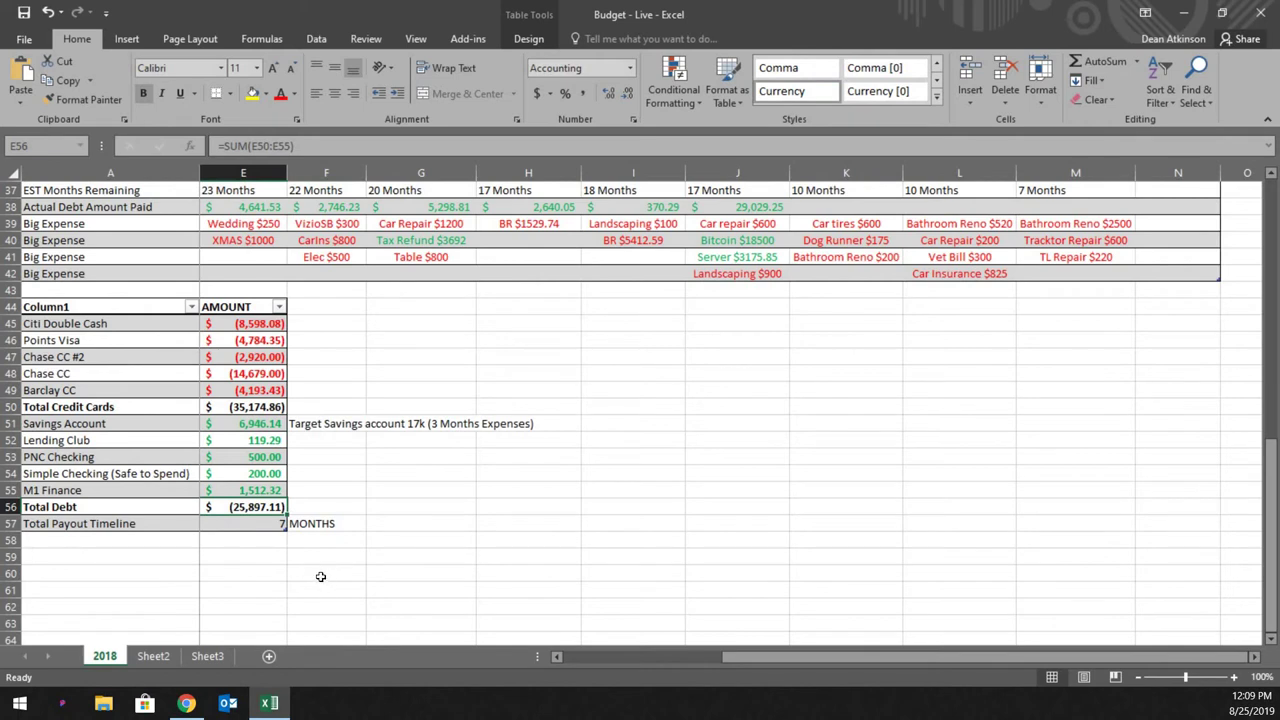
{"action": "left_click", "coordinate": [261, 562]}
{"action": "left_click", "coordinate": [320, 565]}
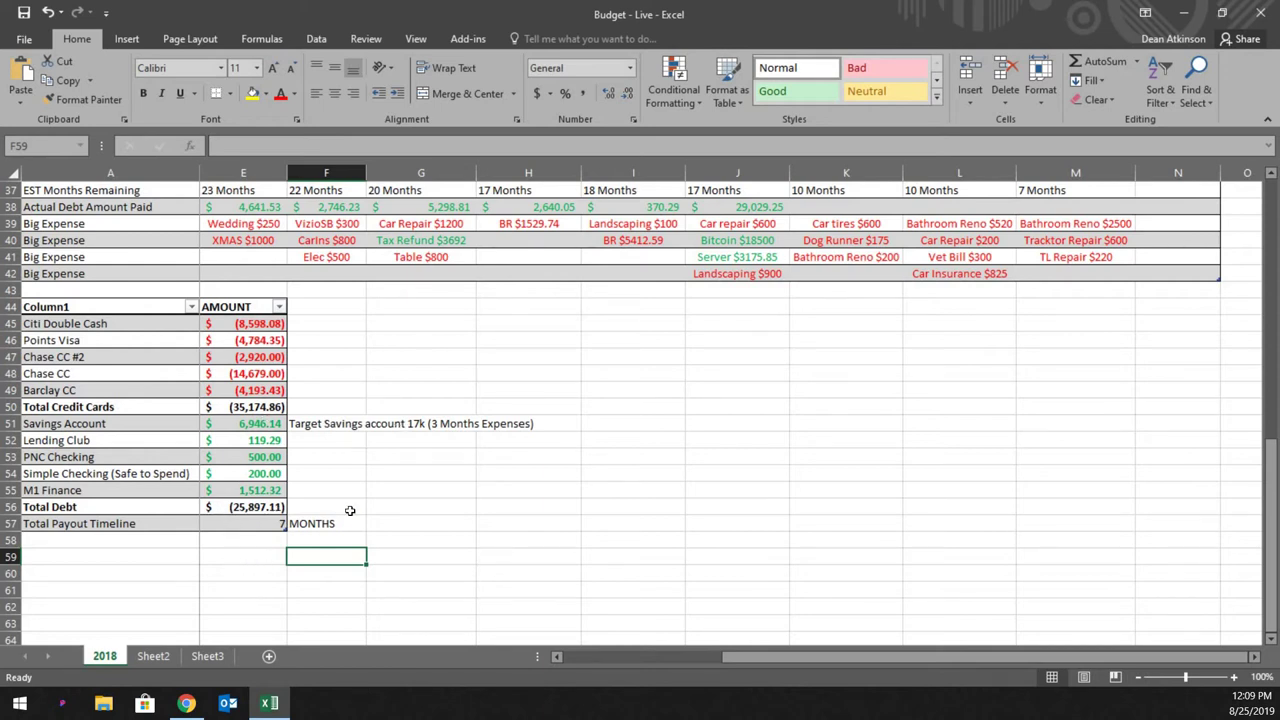
{"action": "left_click", "coordinate": [270, 704]}
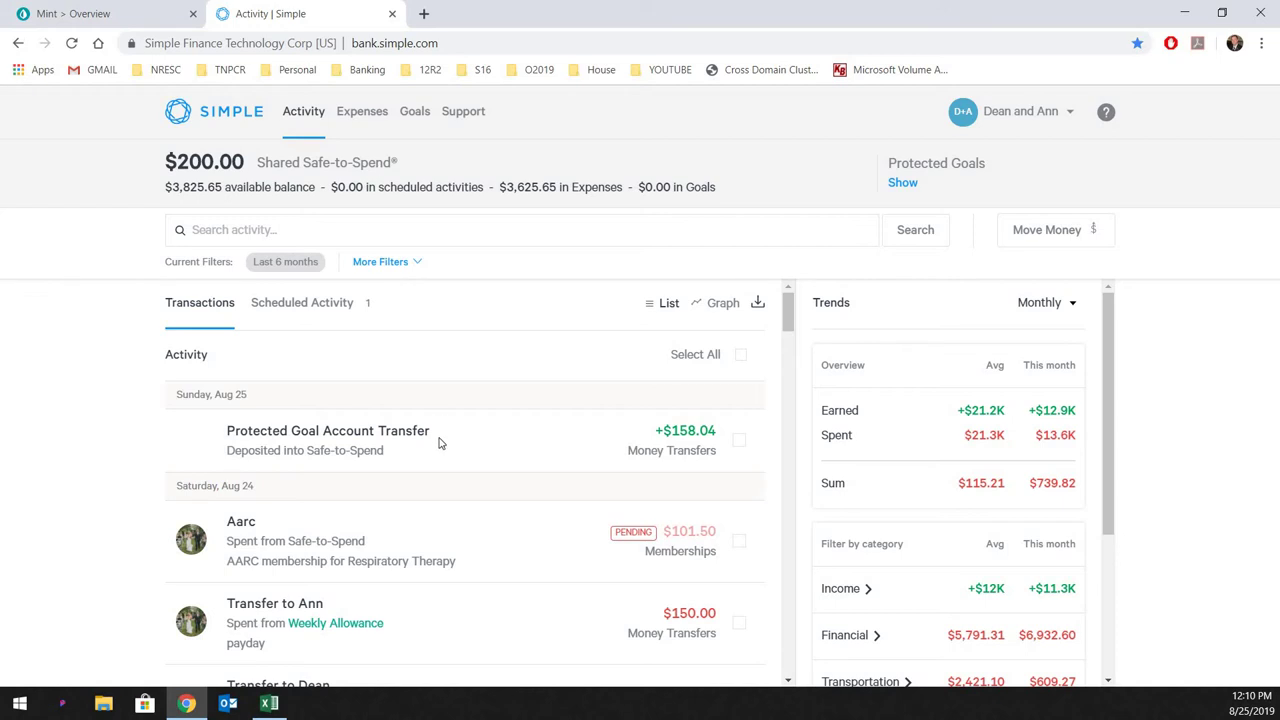
Review the shared account's goals and its list of ready expenses
{"action": "left_click", "coordinate": [415, 114]}
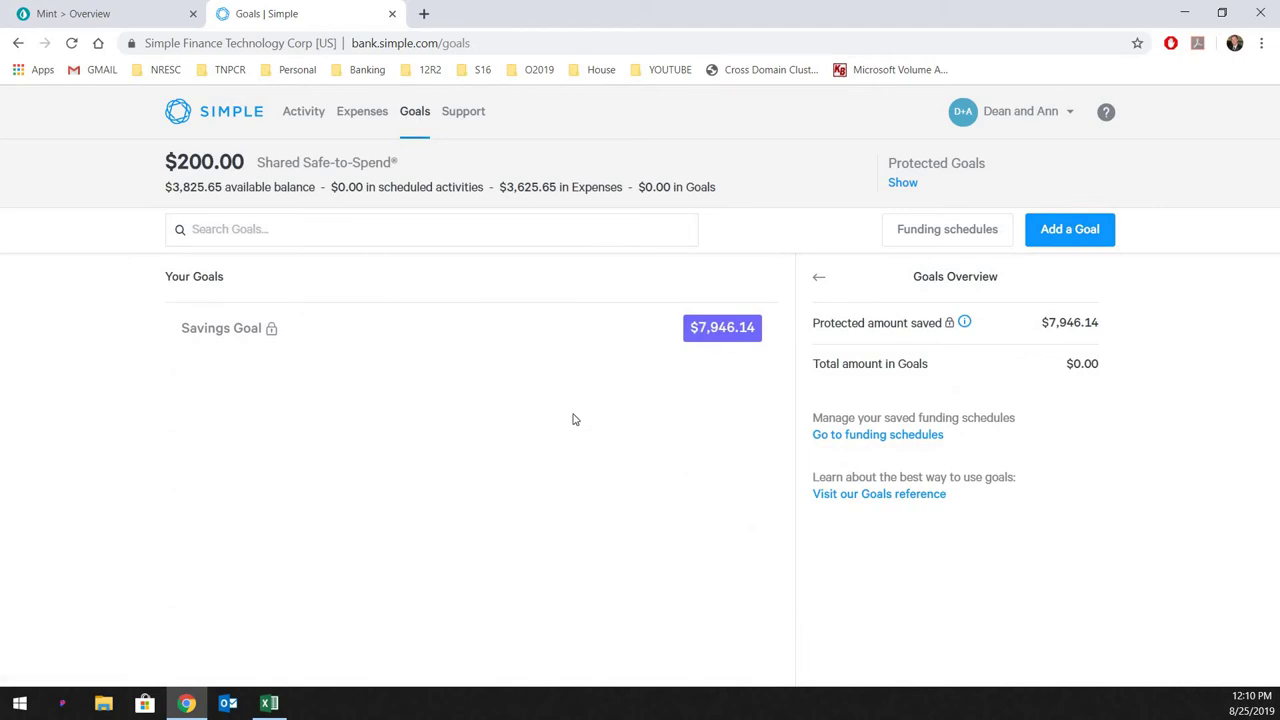
{"action": "left_click", "coordinate": [361, 113]}
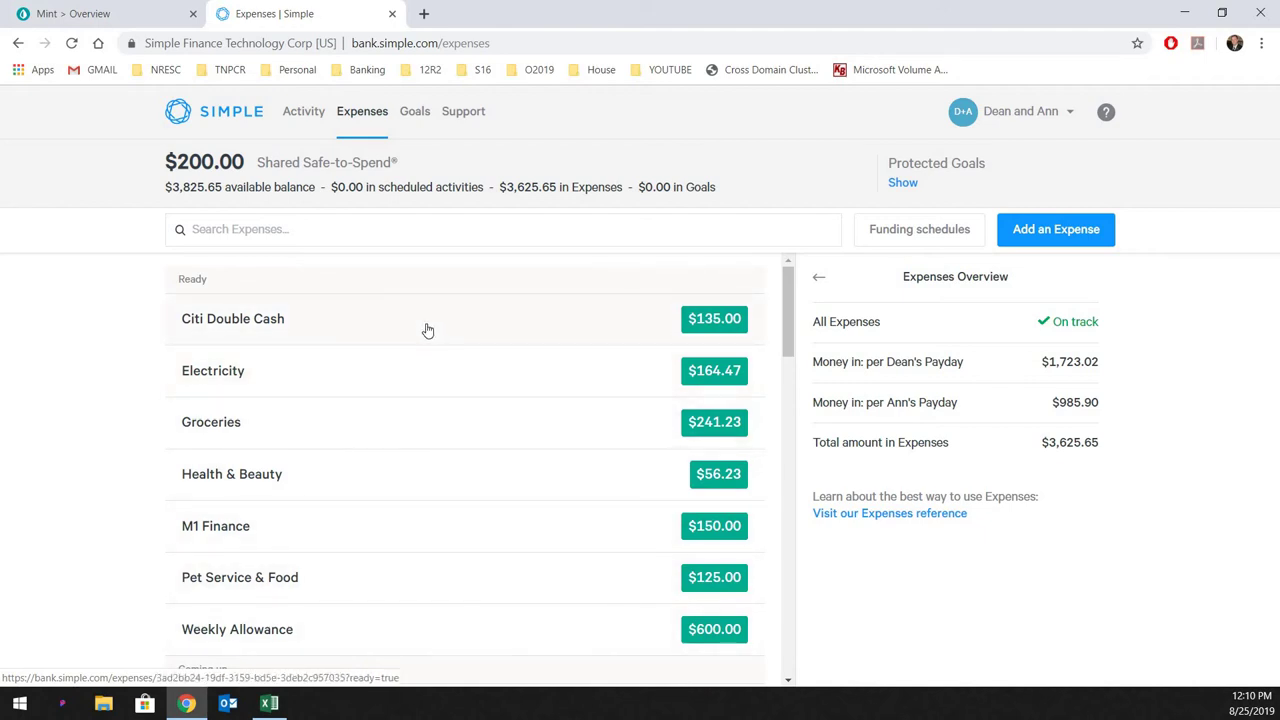
{"action": "scroll", "coordinate": [427, 330], "scroll_direction": "down", "scroll_amount": 1}
{"action": "scroll", "coordinate": [440, 335], "scroll_direction": "up", "scroll_amount": 1}
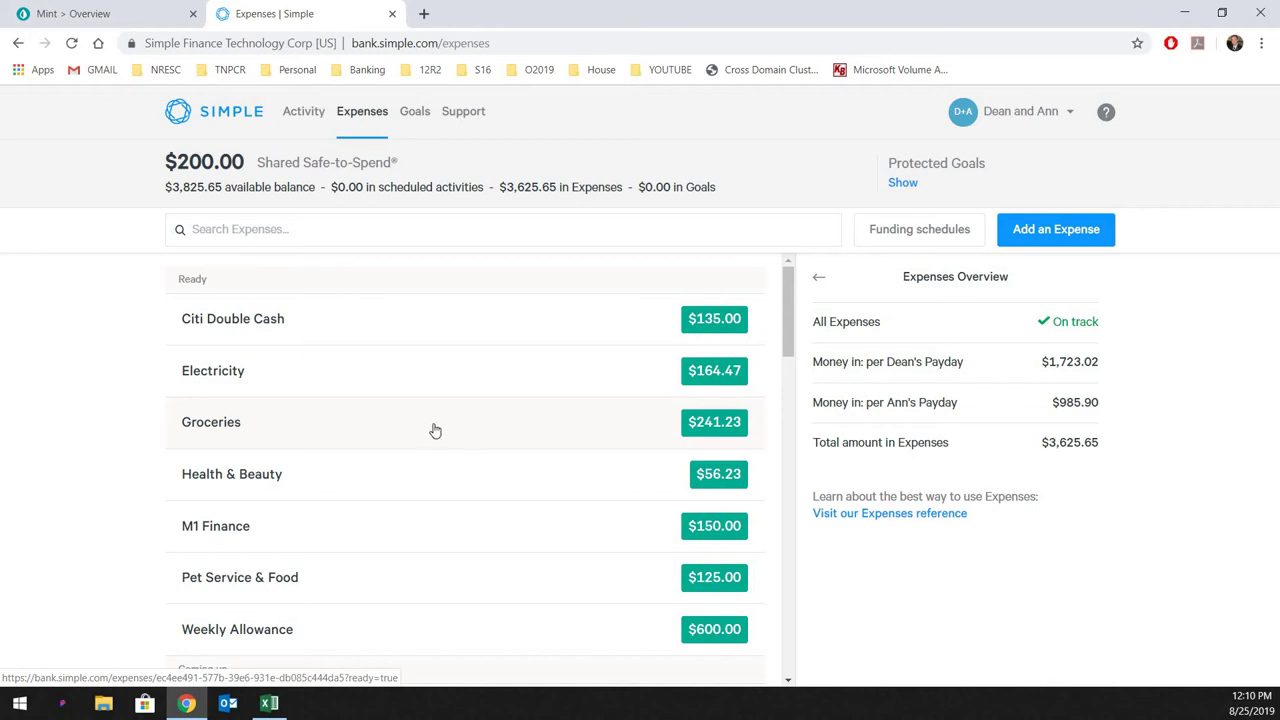
Start a new shared expense named Date Night with a total amount of $240
{"action": "left_click", "coordinate": [1053, 229]}
{"action": "left_click", "coordinate": [918, 479]}
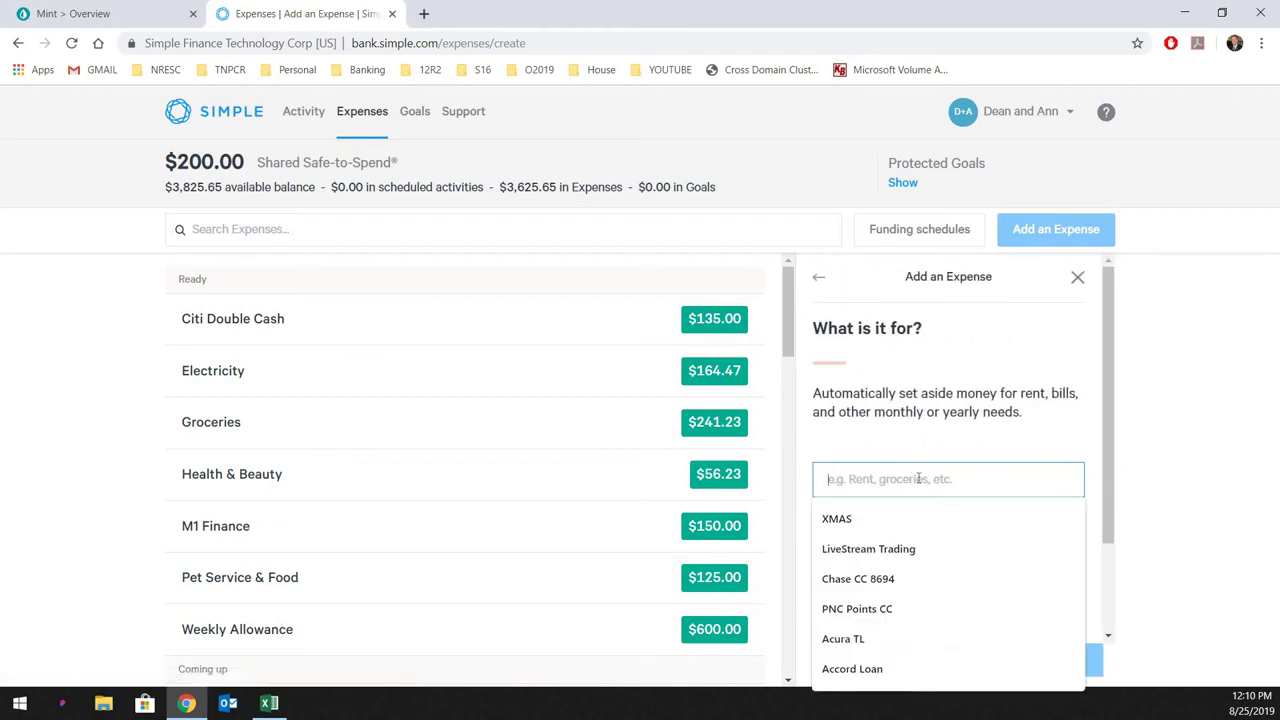
{"action": "type", "text": "Date Night"}
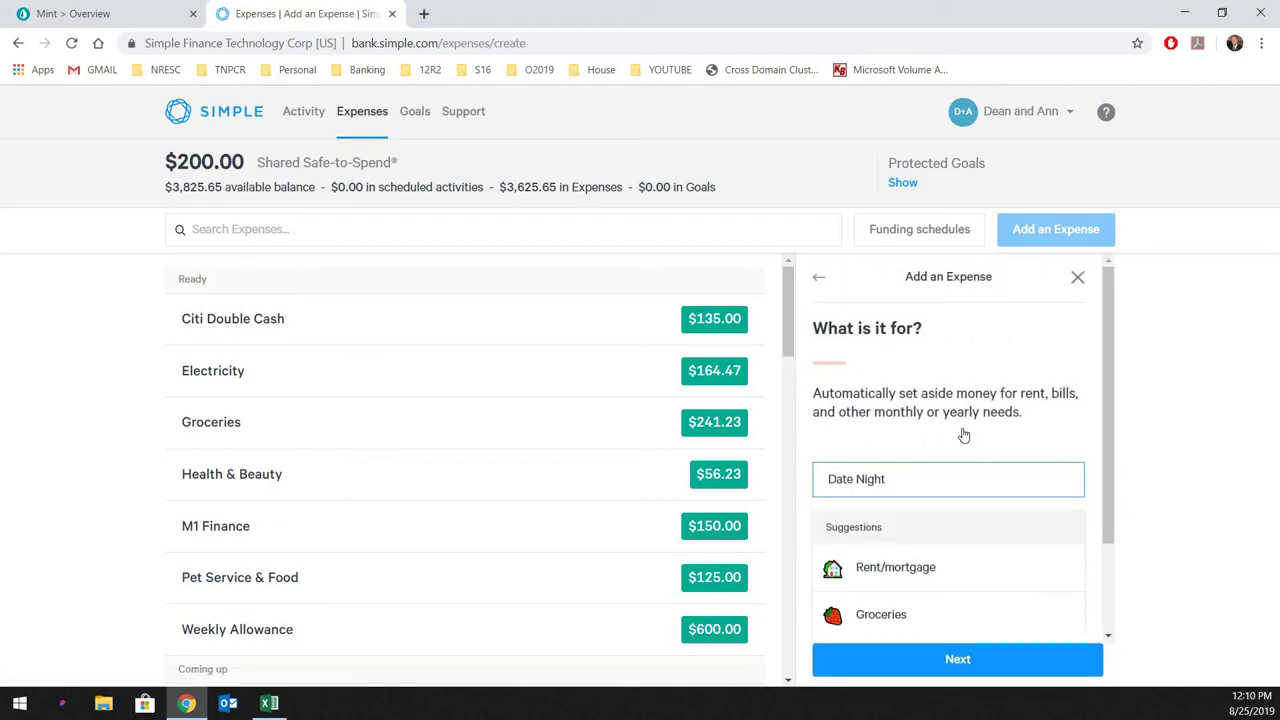
{"action": "left_click", "coordinate": [946, 658]}
{"action": "left_click", "coordinate": [881, 460]}
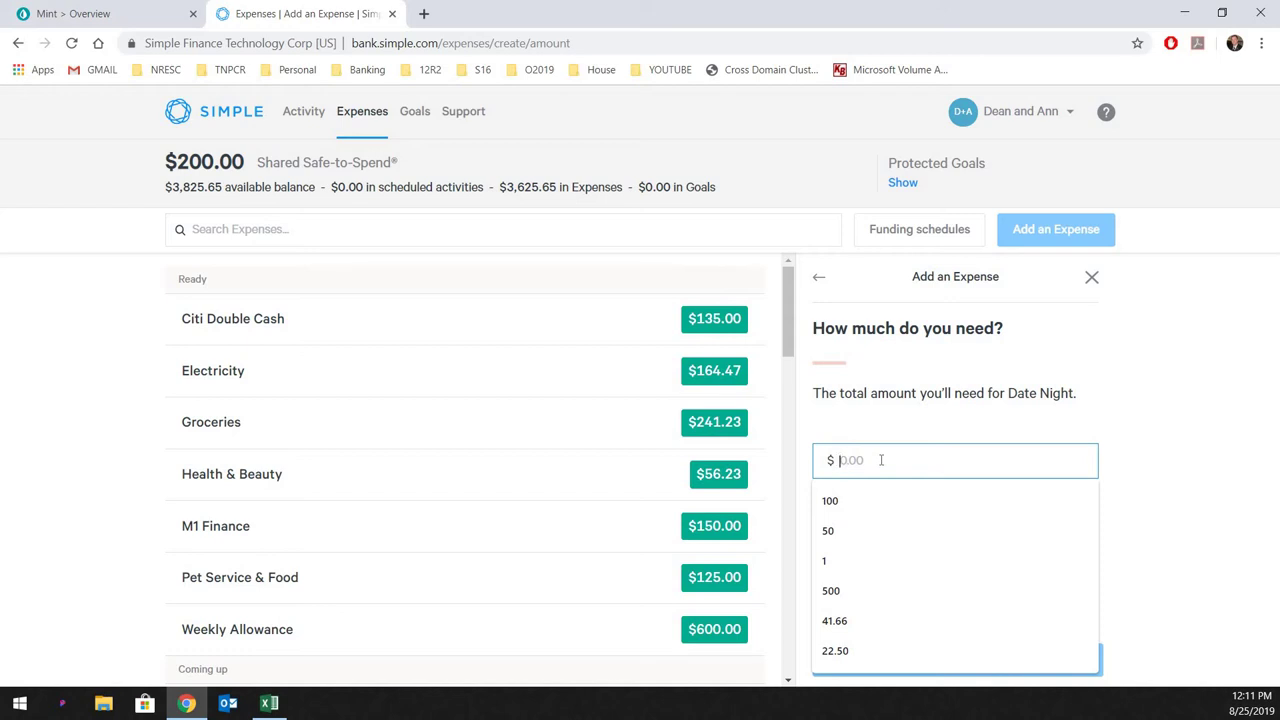
{"action": "type", "text": "240"}
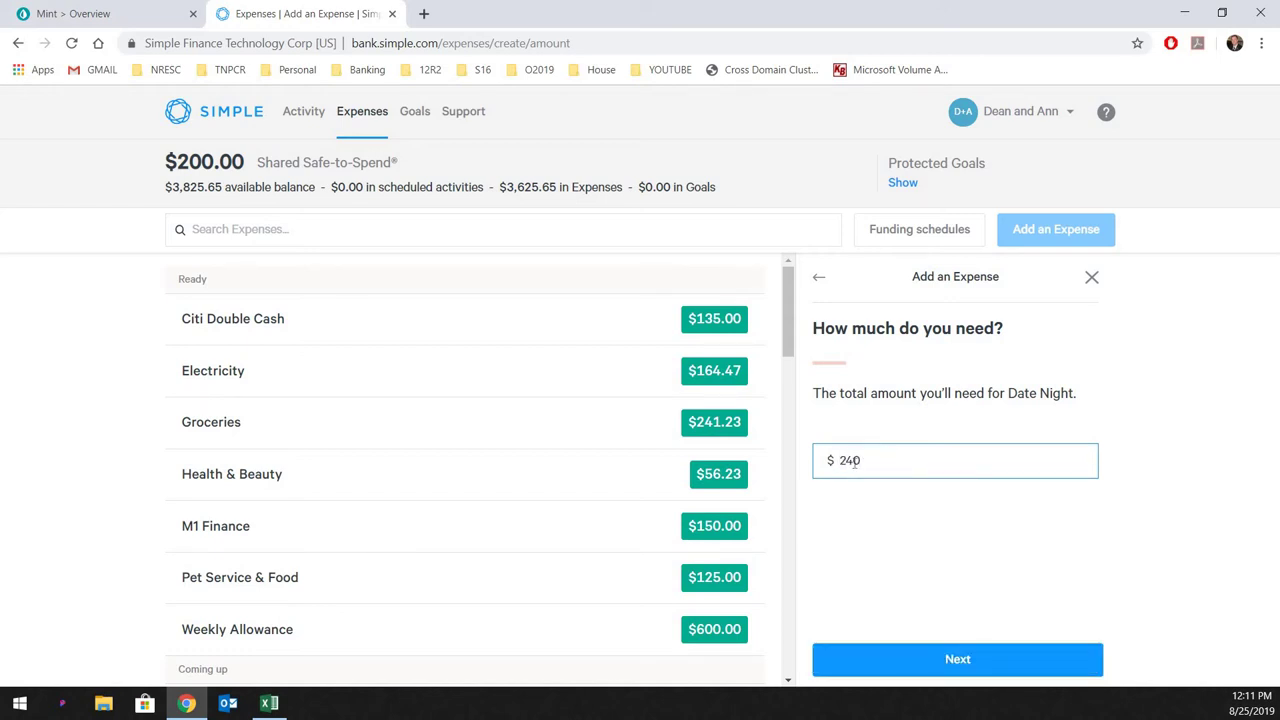
{"action": "left_click", "coordinate": [922, 657]}
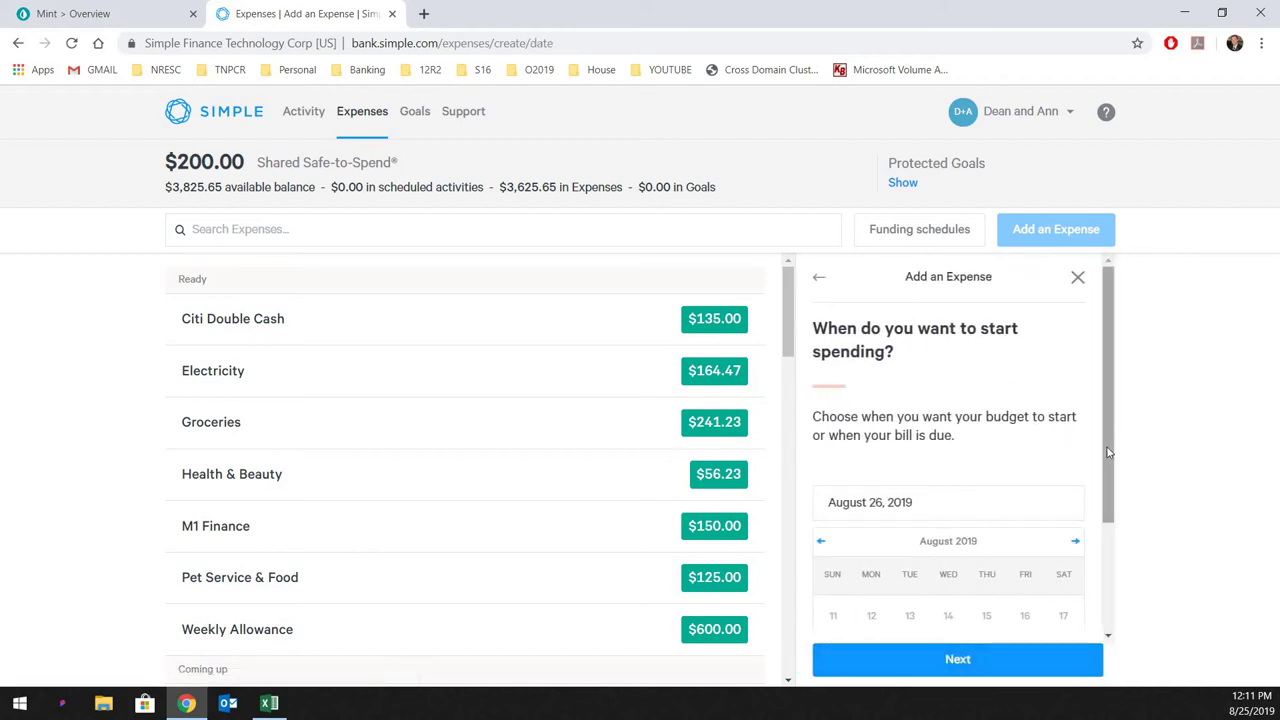
Set Date Night's spending to start on September 26, 2019 and repeat on the 26th of every month
{"action": "left_click_drag", "start_coordinate": [1107, 430], "coordinate": [1103, 568]}
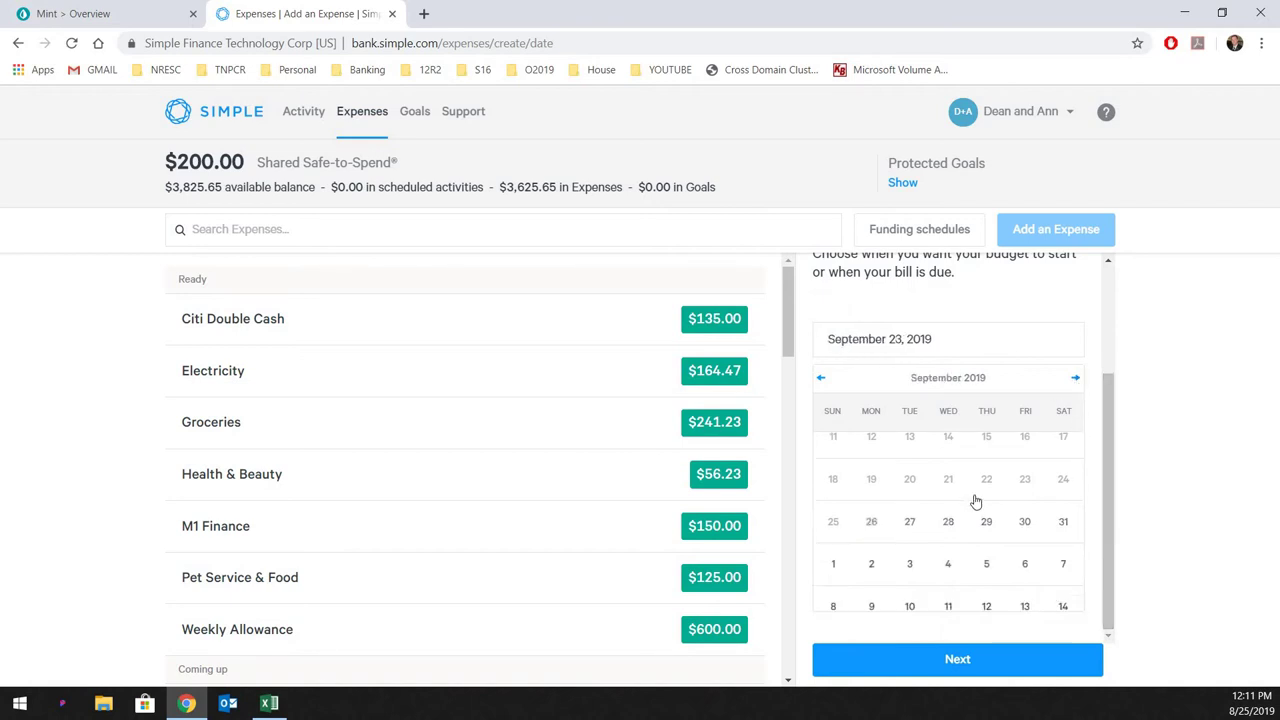
{"action": "scroll", "coordinate": [964, 522], "scroll_direction": "down", "scroll_amount": 1}
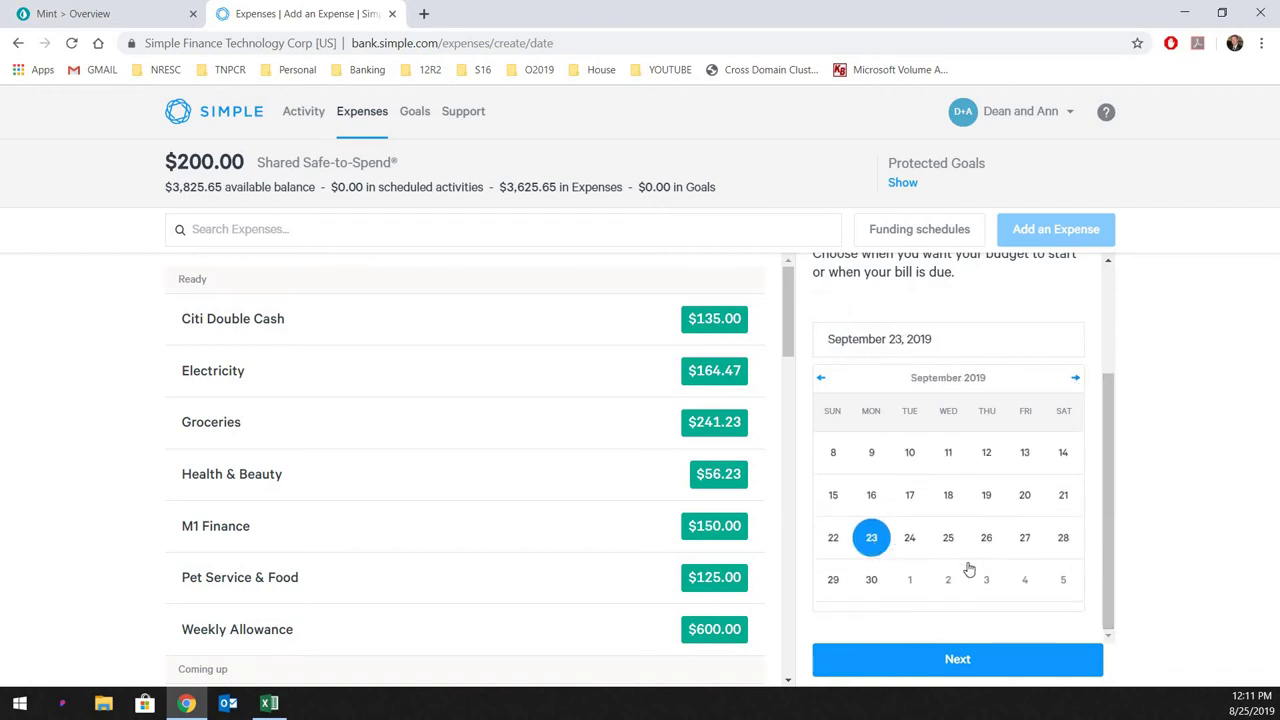
{"action": "left_click", "coordinate": [958, 668]}
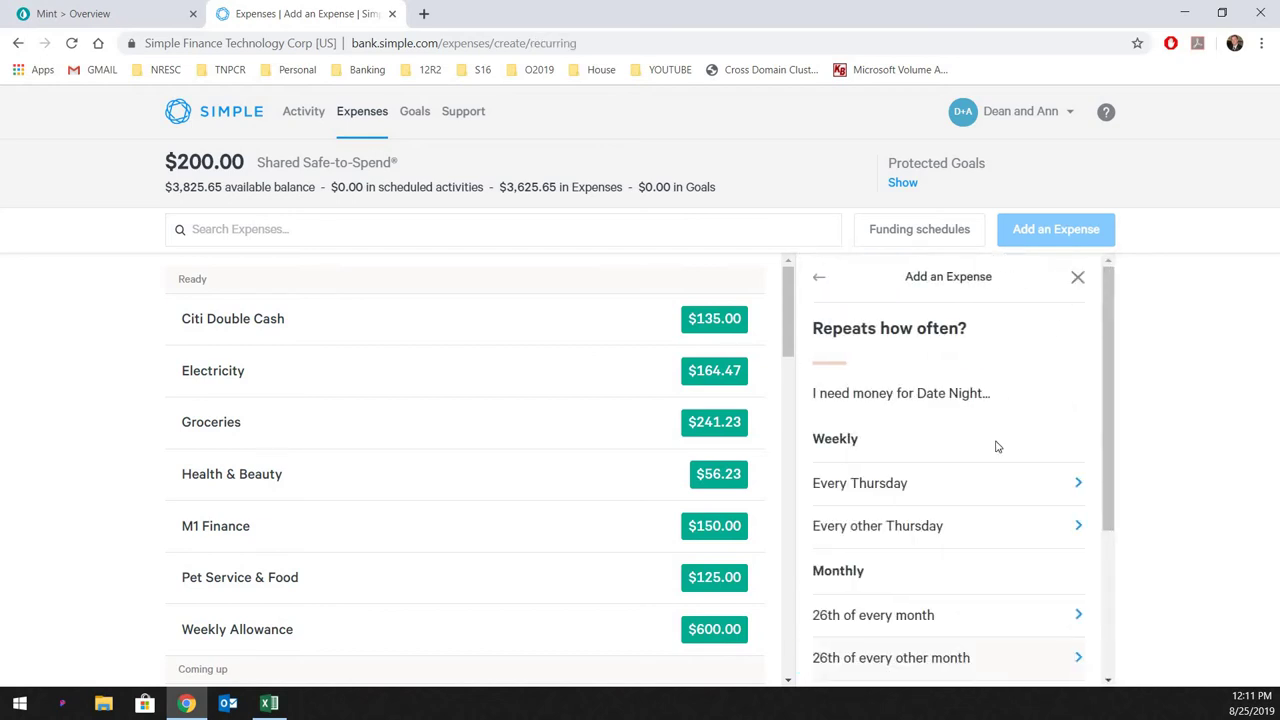
{"action": "left_click_drag", "start_coordinate": [1109, 440], "coordinate": [1100, 675]}
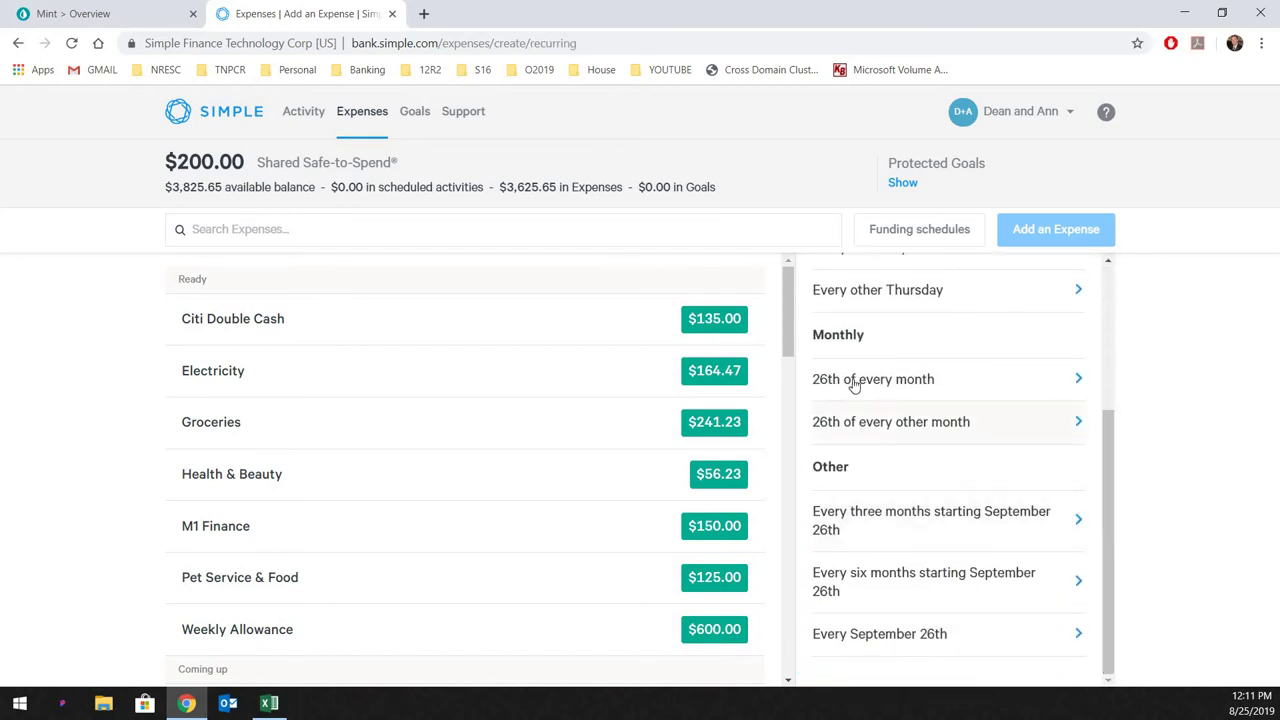
{"action": "left_click", "coordinate": [918, 384]}
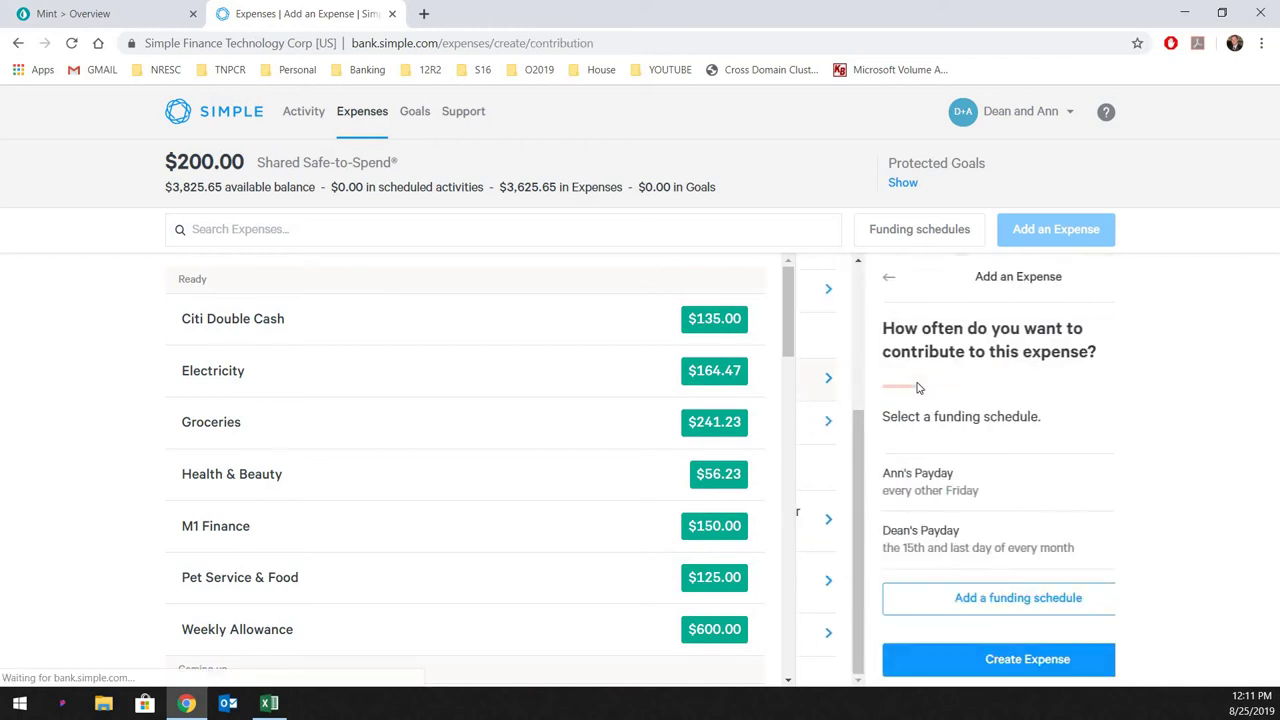
Fund Date Night from the payday schedule on the 15th and last day of every month, create the expense and review its details
{"action": "left_click", "coordinate": [927, 545]}
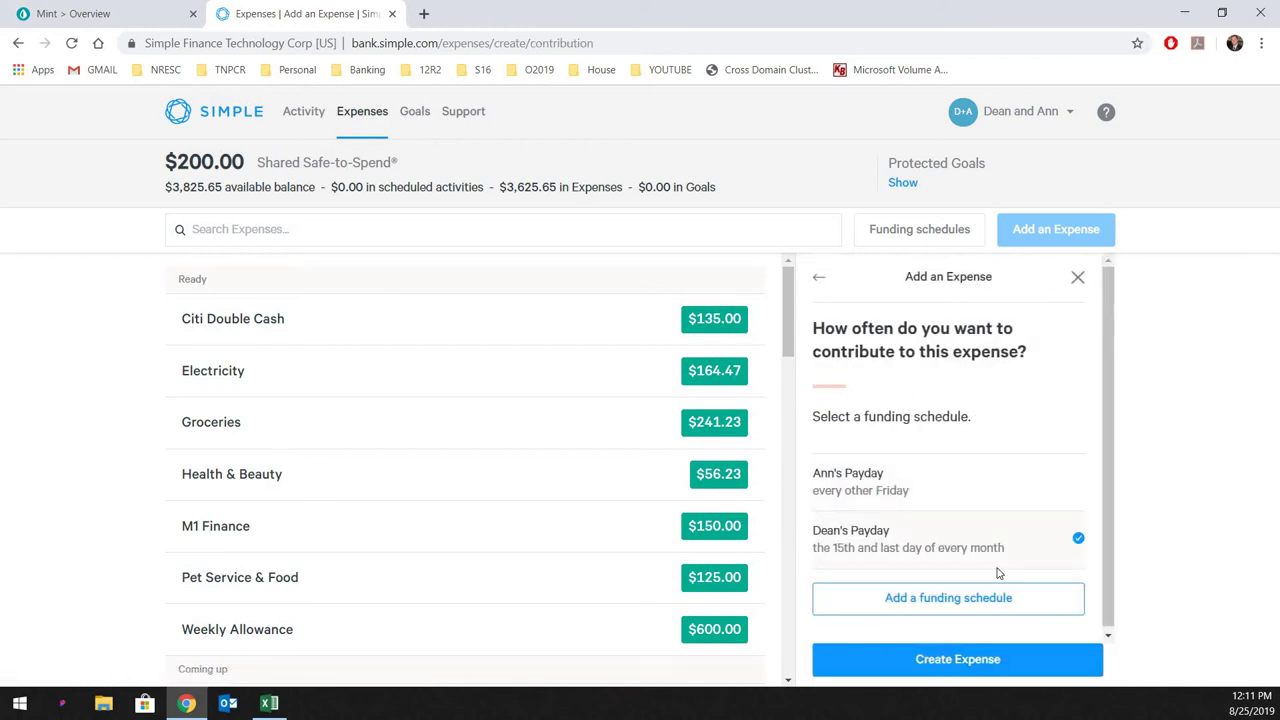
{"action": "left_click", "coordinate": [972, 664]}
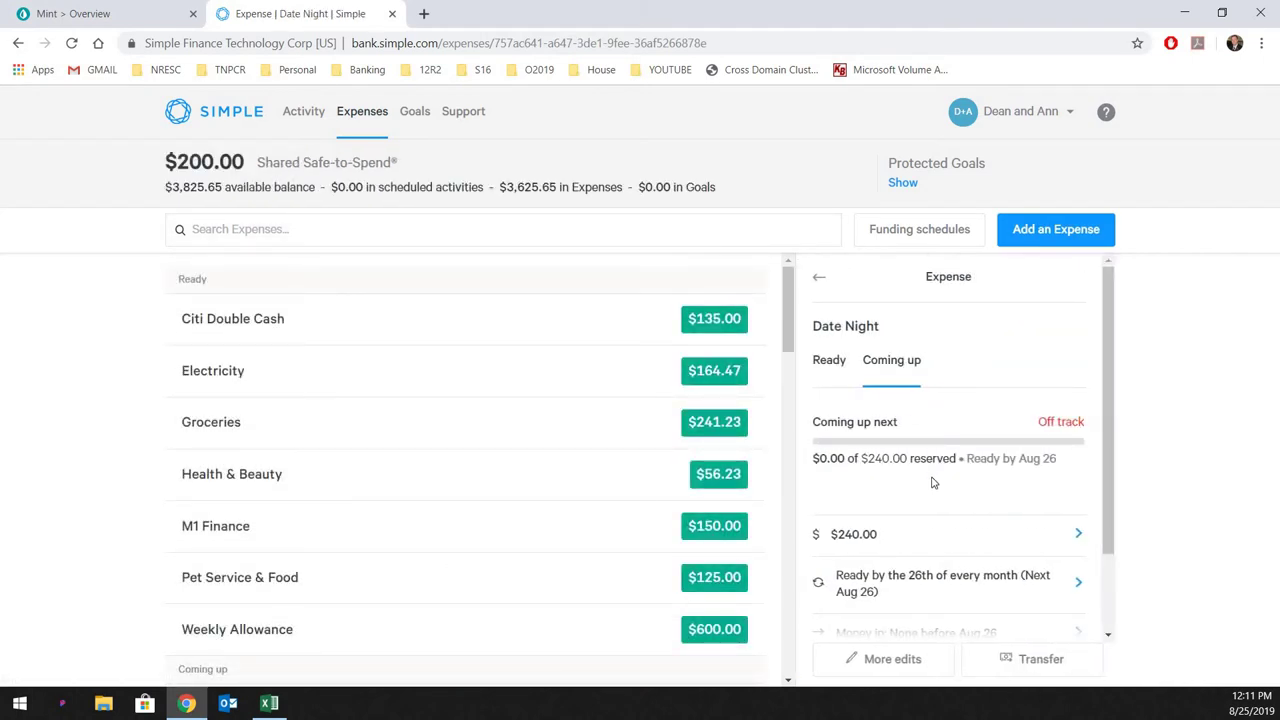
{"action": "scroll", "coordinate": [958, 473], "scroll_direction": "down", "scroll_amount": 1}
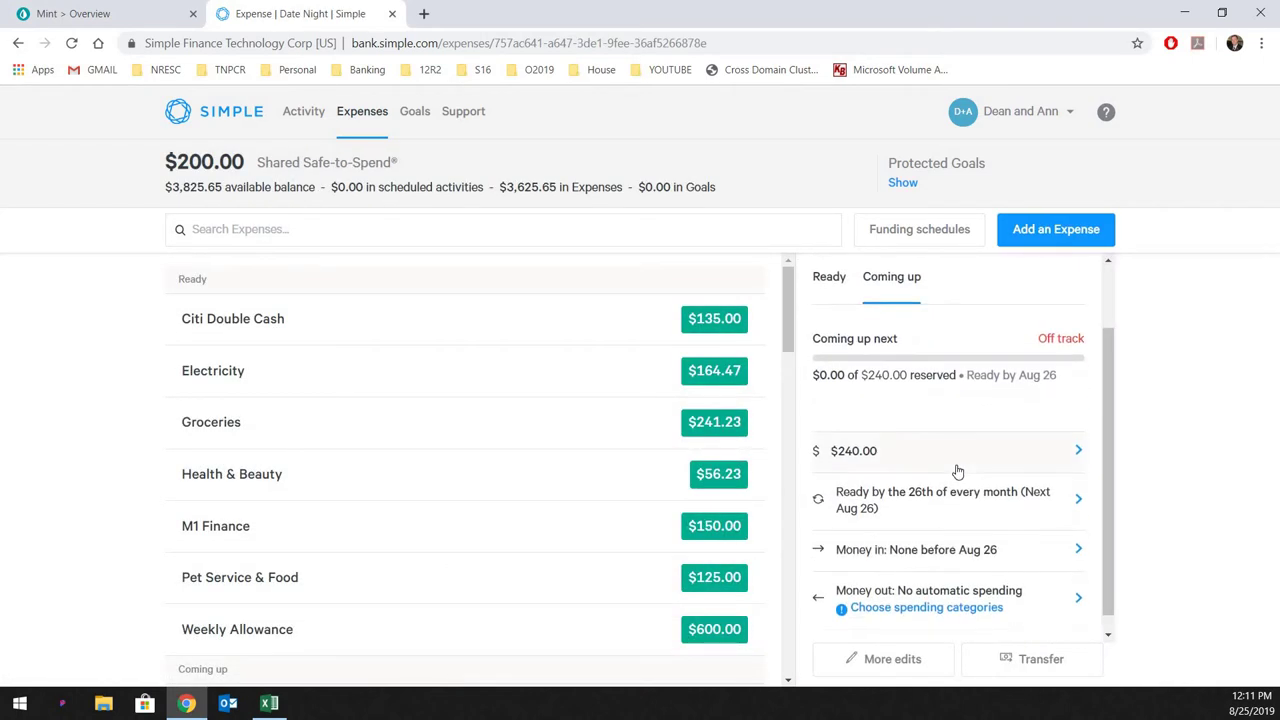
{"action": "scroll", "coordinate": [345, 440], "scroll_direction": "down", "scroll_amount": 3}
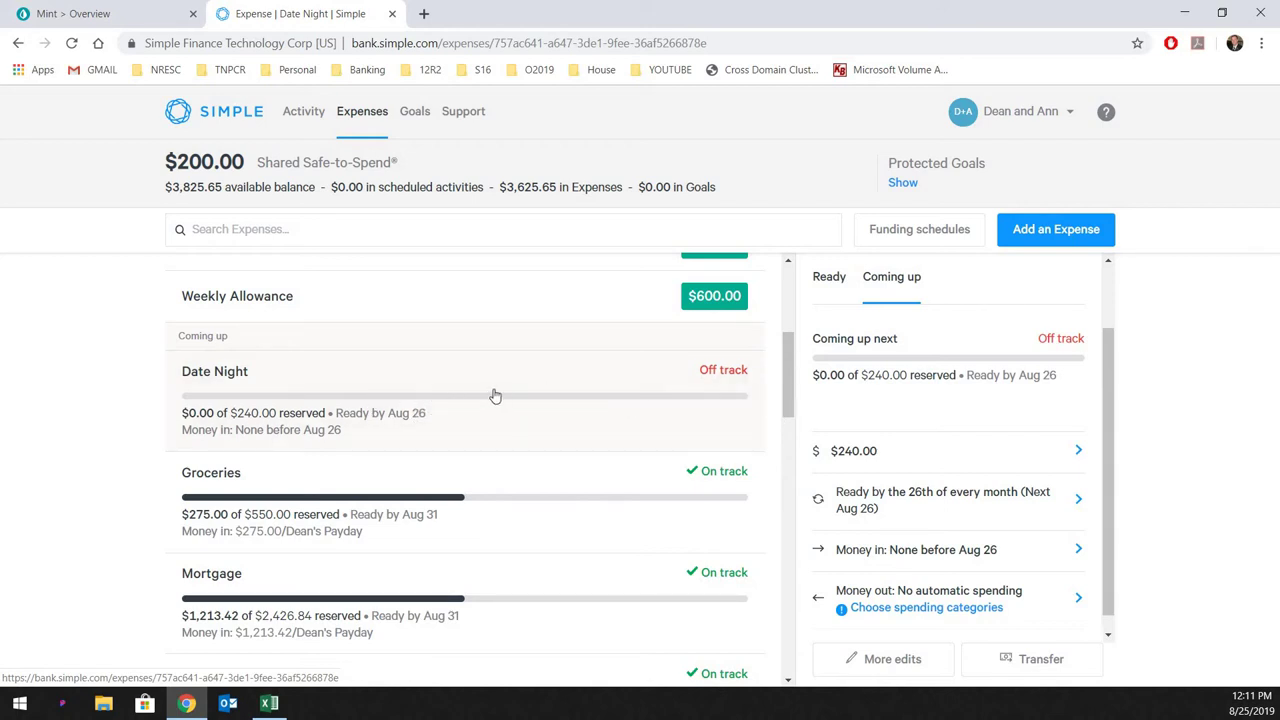
Review the shared account's recent transactions and open the details of the August 21 Wawa purchase
{"action": "left_click", "coordinate": [300, 117]}
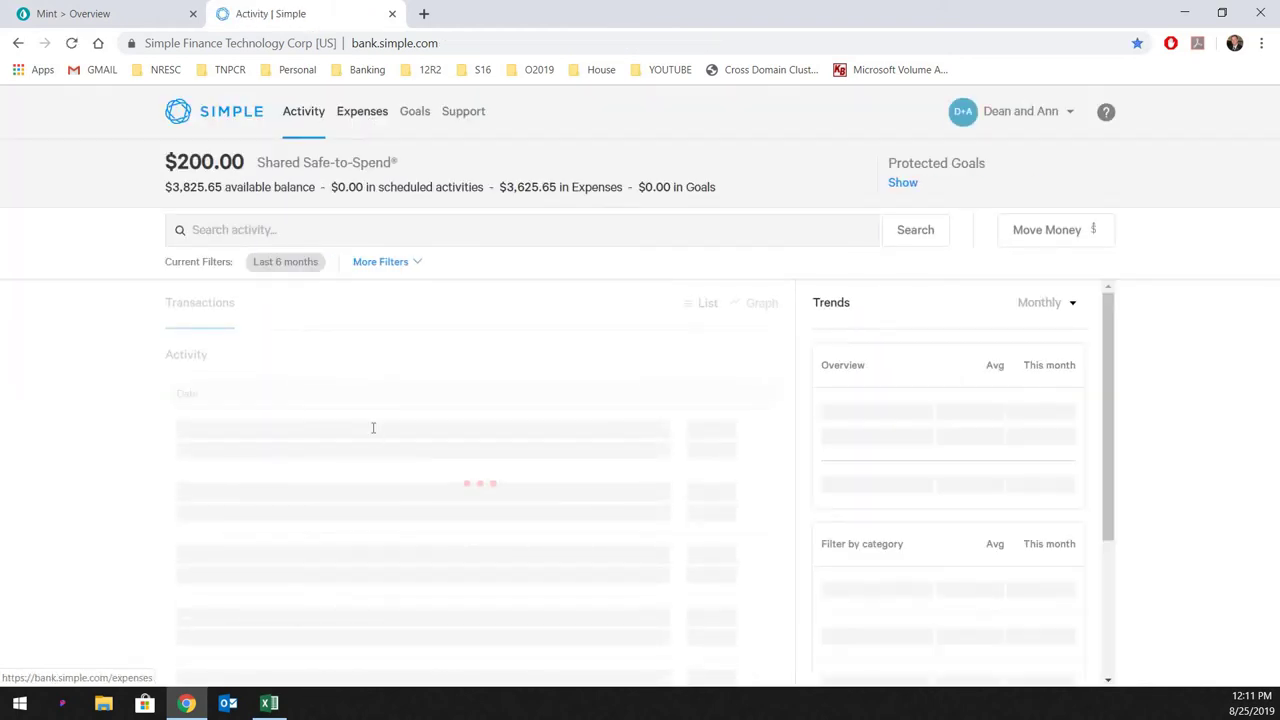
{"action": "scroll", "coordinate": [415, 455], "scroll_direction": "down", "scroll_amount": 2}
{"action": "scroll", "coordinate": [425, 460], "scroll_direction": "down", "scroll_amount": 3}
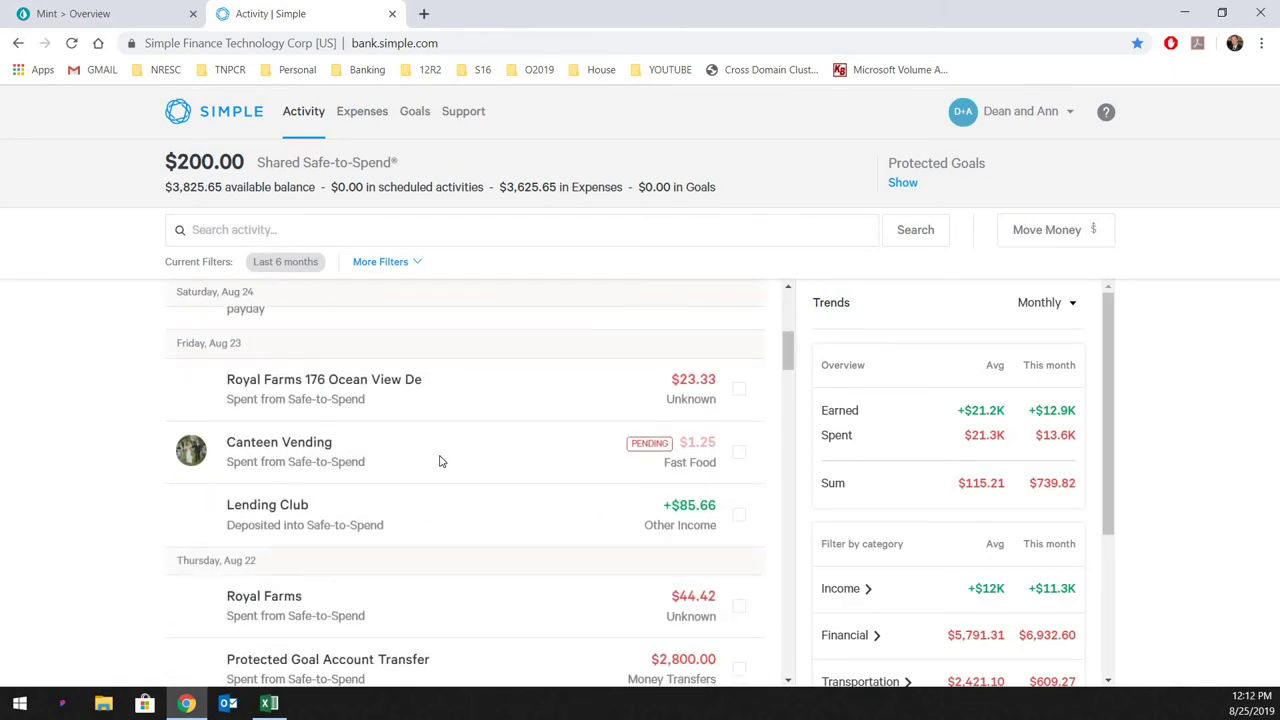
{"action": "scroll", "coordinate": [440, 461], "scroll_direction": "down", "scroll_amount": 3}
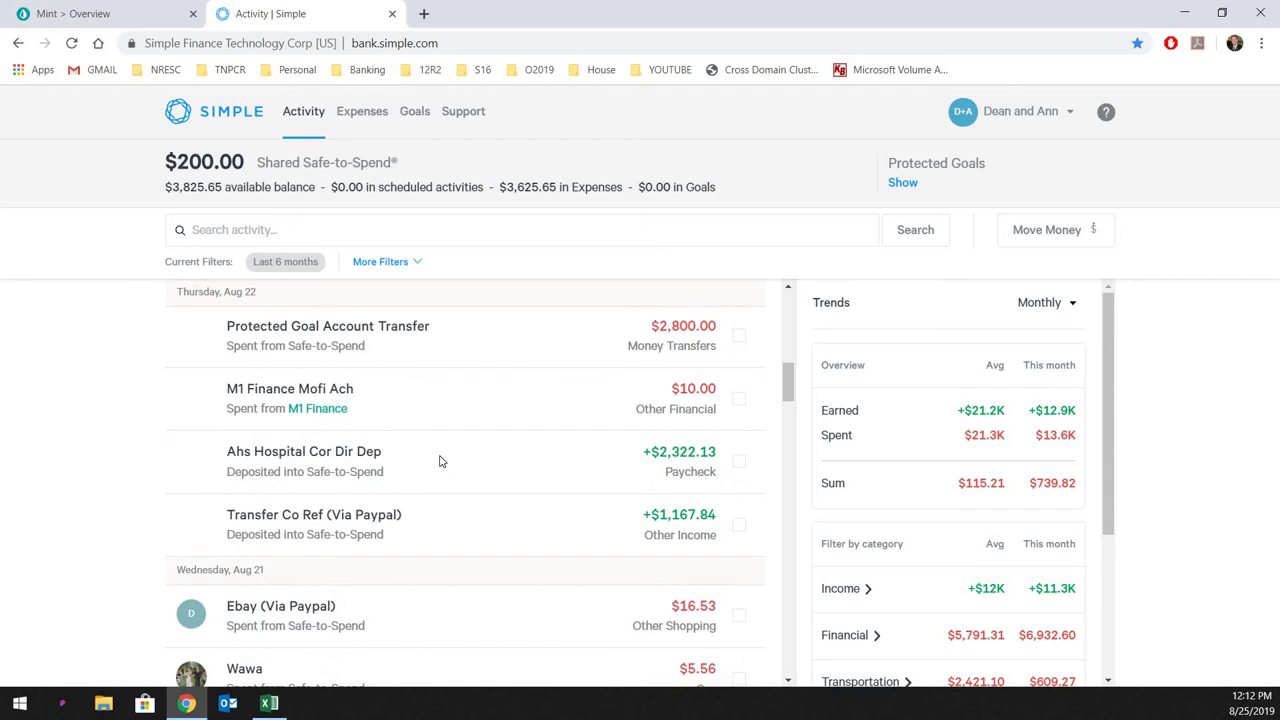
{"action": "scroll", "coordinate": [437, 460], "scroll_direction": "up", "scroll_amount": 3}
{"action": "scroll", "coordinate": [429, 531], "scroll_direction": "down", "scroll_amount": 5}
{"action": "left_click", "coordinate": [409, 518]}
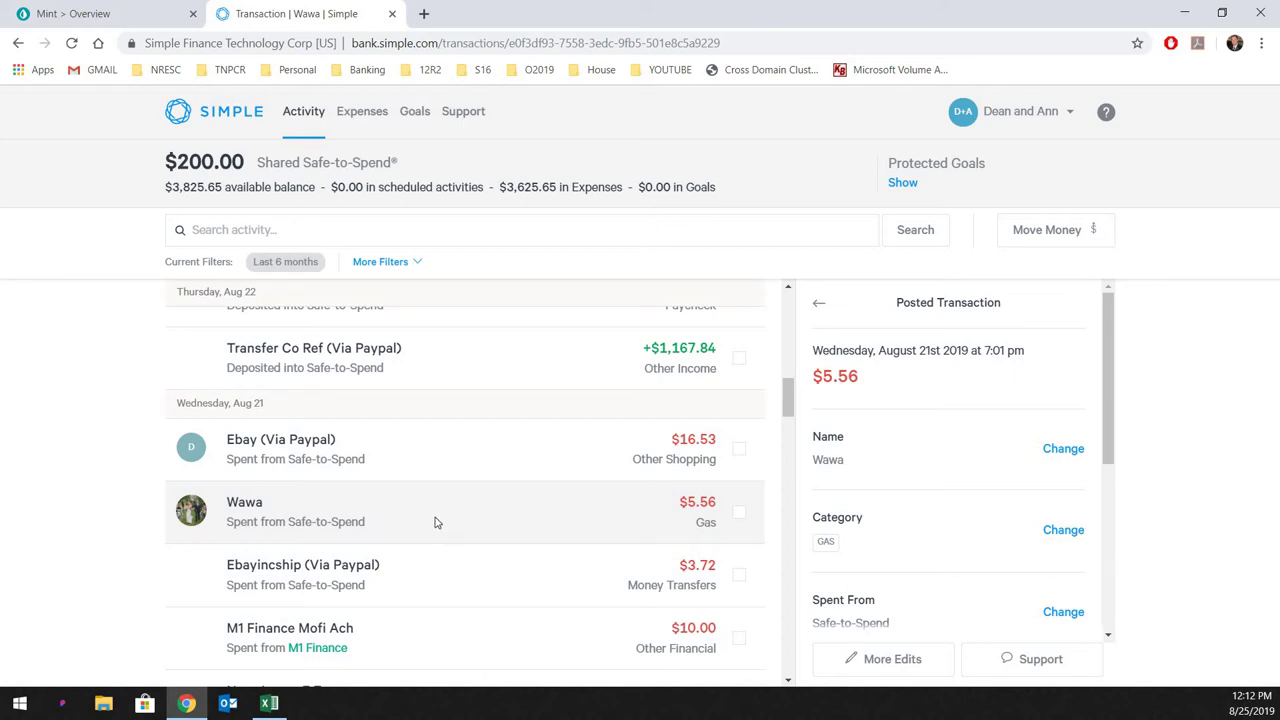
Change the Wawa purchase's spending source to the Date Night expense and acknowledge the reassignment
{"action": "scroll", "coordinate": [1006, 489], "scroll_direction": "down", "scroll_amount": 3}
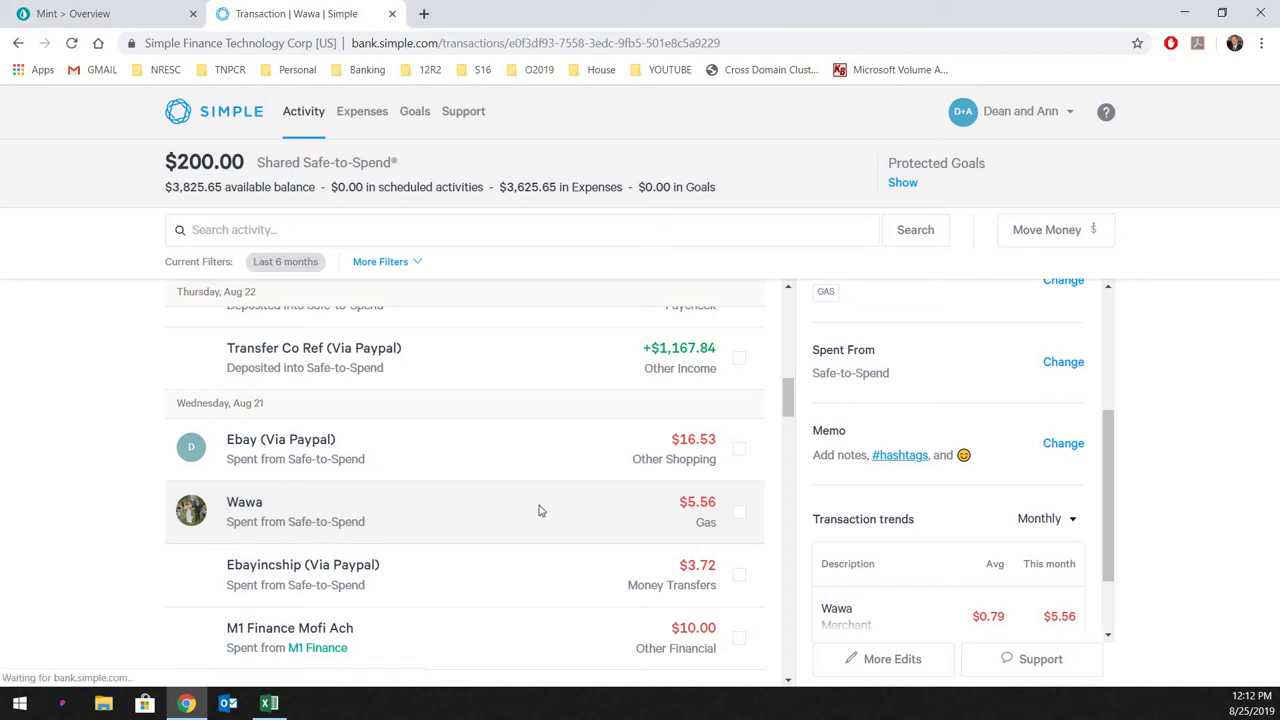
{"action": "scroll", "coordinate": [926, 600], "scroll_direction": "down", "scroll_amount": 1}
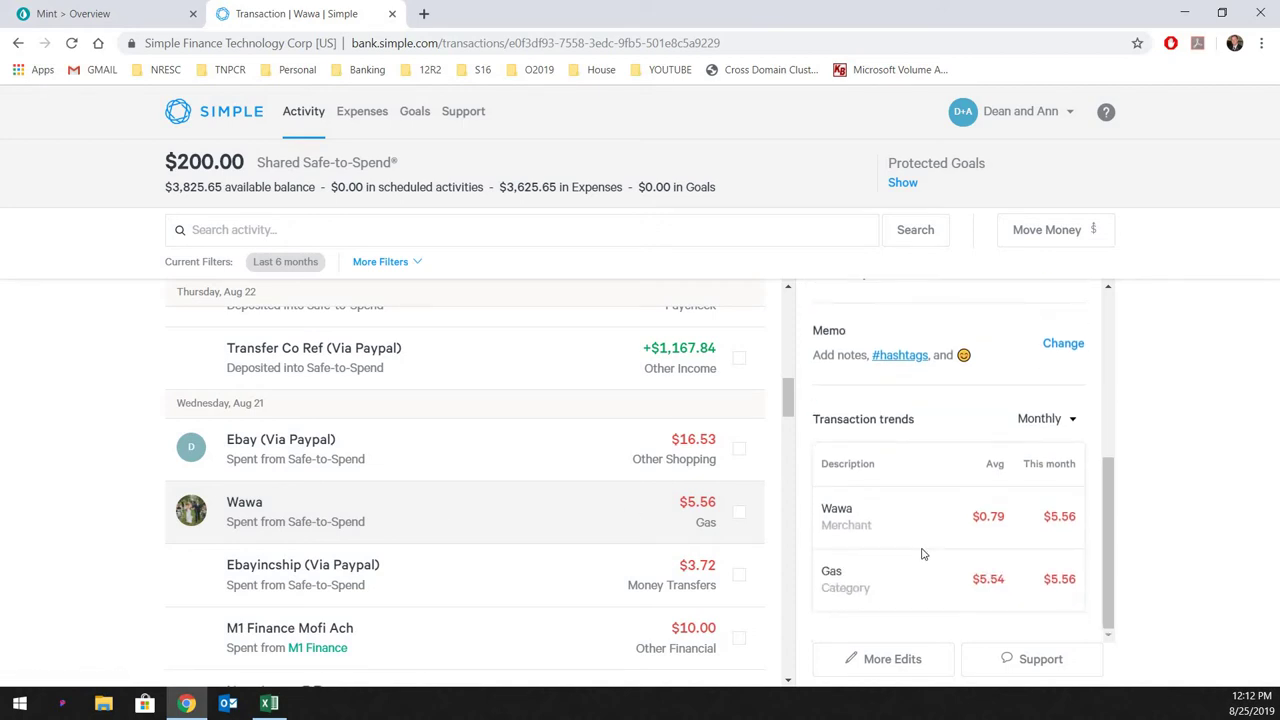
{"action": "scroll", "coordinate": [931, 540], "scroll_direction": "up", "scroll_amount": 3}
{"action": "scroll", "coordinate": [867, 515], "scroll_direction": "down", "scroll_amount": 1}
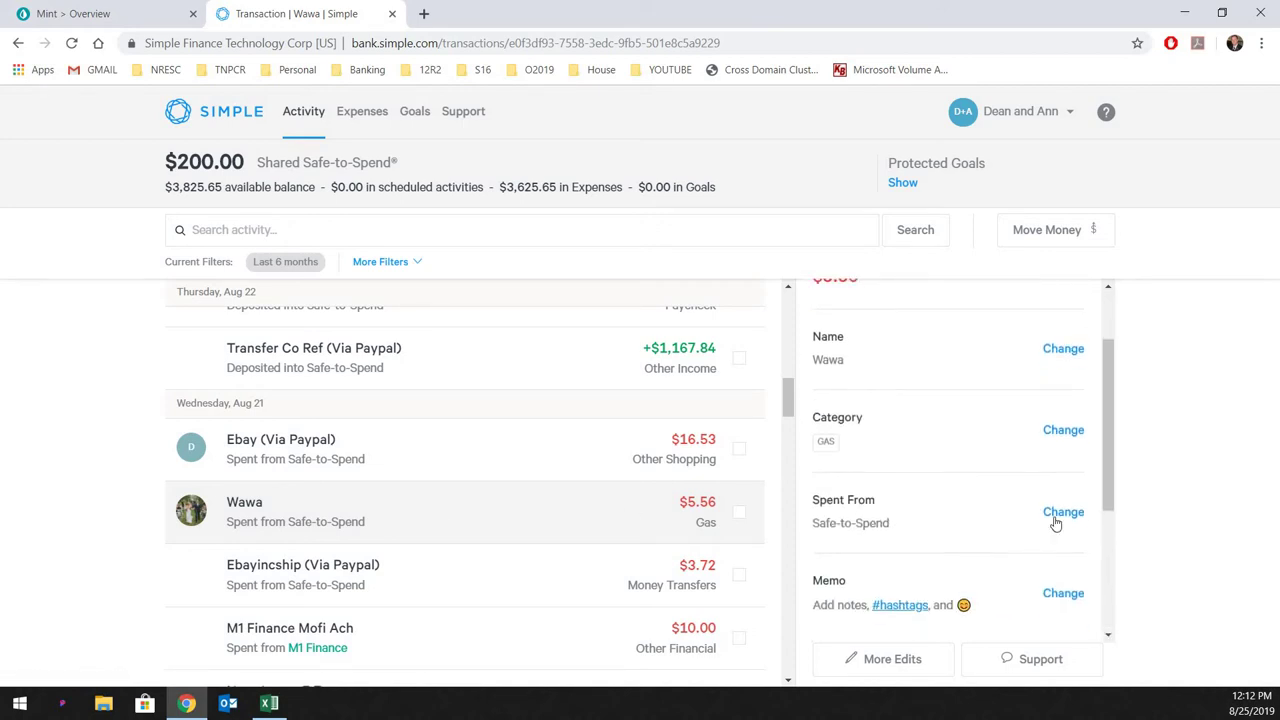
{"action": "left_click", "coordinate": [1063, 512]}
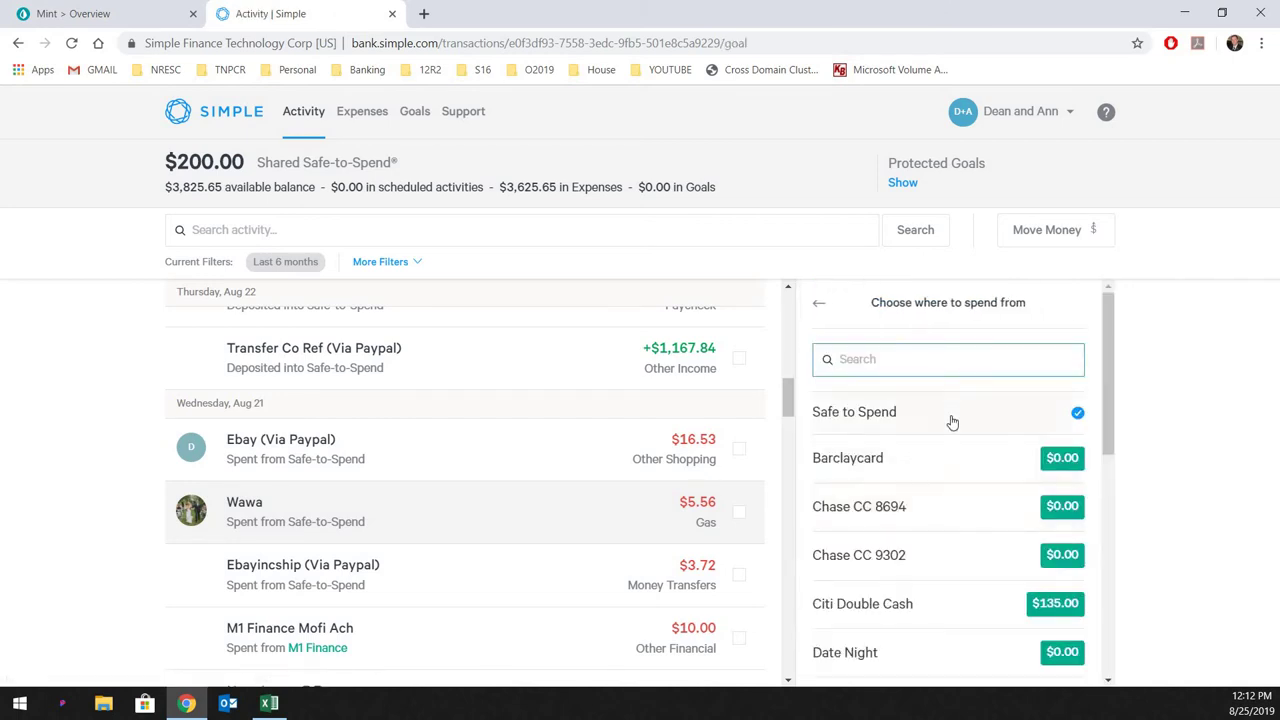
{"action": "scroll", "coordinate": [957, 420], "scroll_direction": "down", "scroll_amount": 6}
{"action": "scroll", "coordinate": [957, 420], "scroll_direction": "up", "scroll_amount": 6}
{"action": "scroll", "coordinate": [912, 497], "scroll_direction": "down", "scroll_amount": 2}
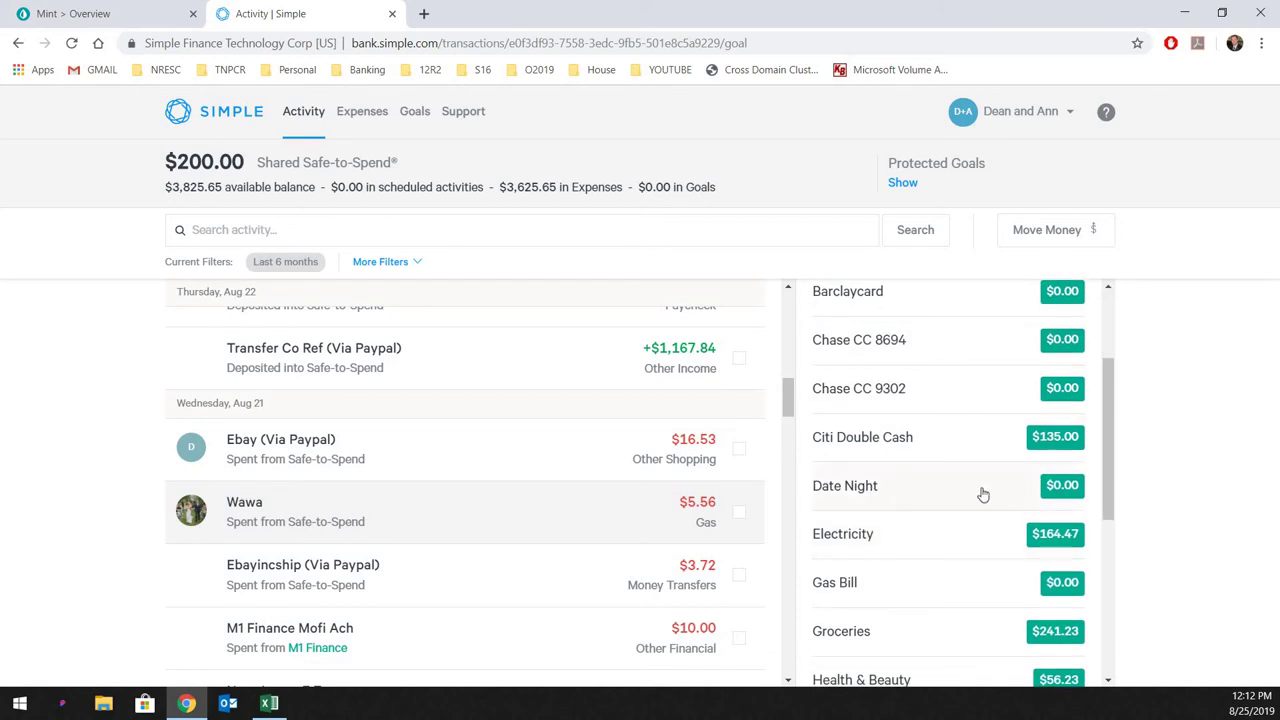
{"action": "left_click", "coordinate": [885, 498]}
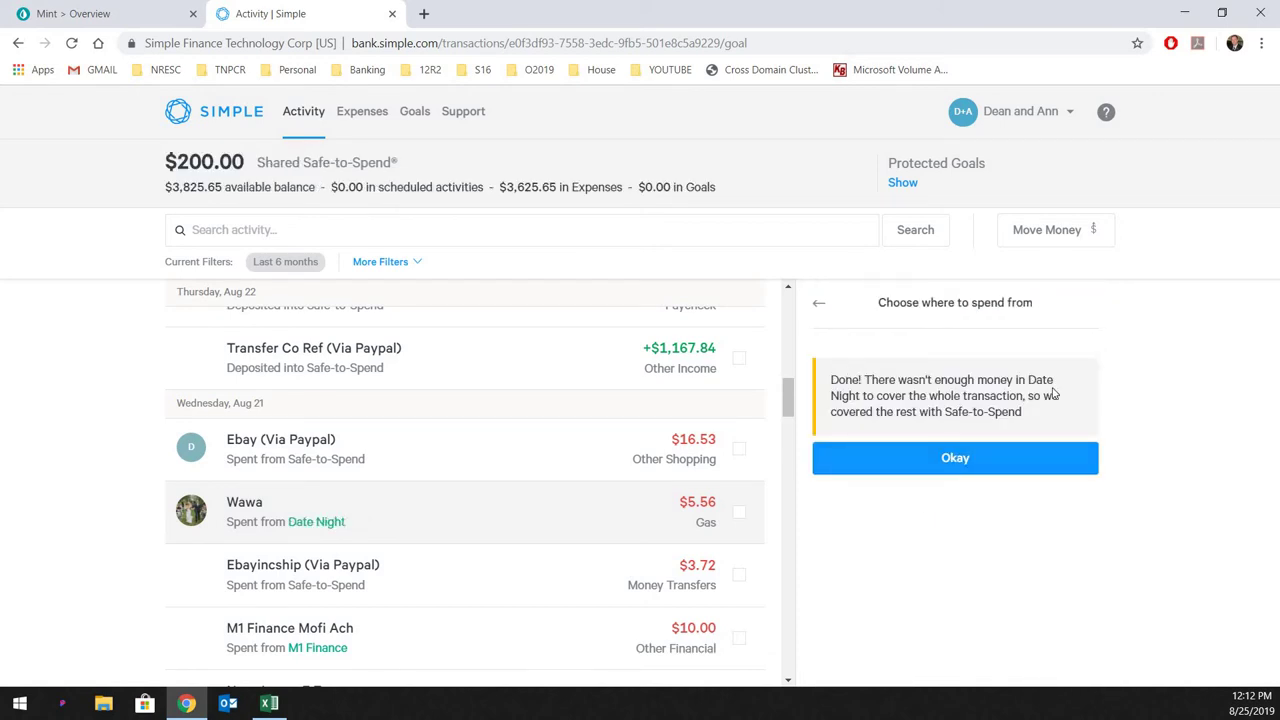
{"action": "left_click", "coordinate": [960, 466]}
{"action": "scroll", "coordinate": [897, 451], "scroll_direction": "down", "scroll_amount": 3}
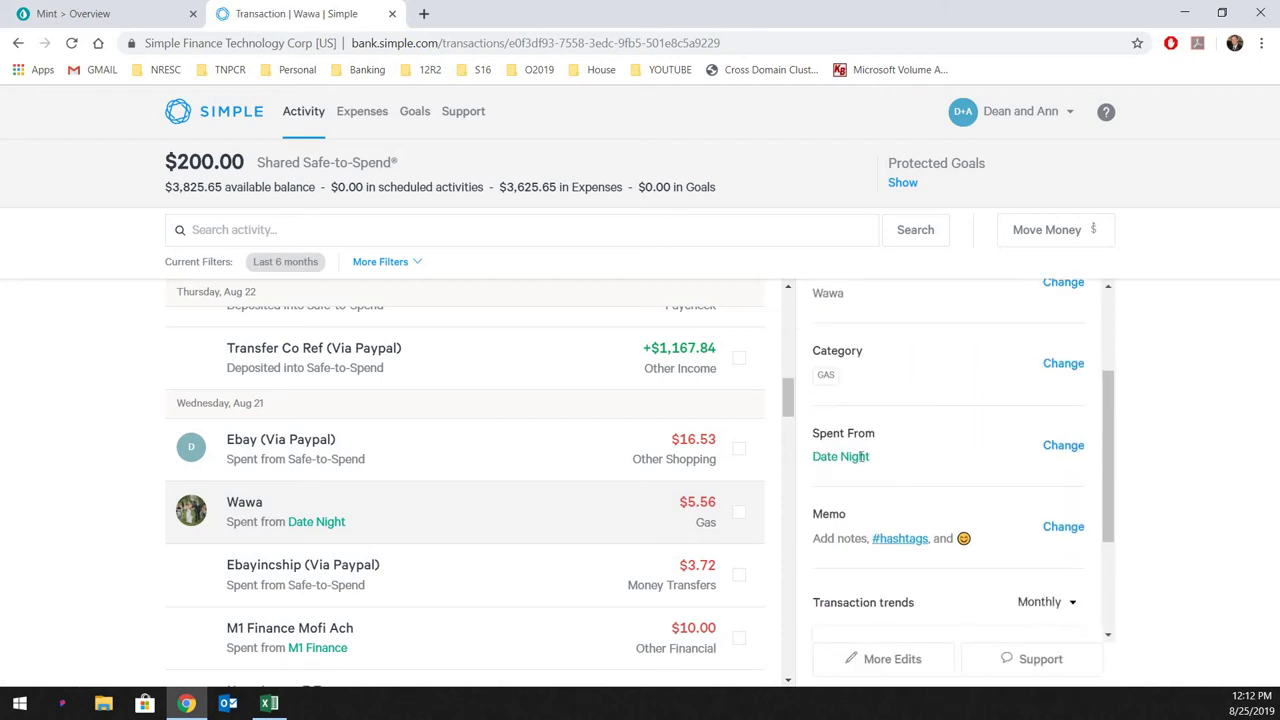
Set the Wawa purchase's spending source back to Safe to Spend and check the shared expenses list
{"action": "left_click", "coordinate": [1065, 446]}
{"action": "left_click", "coordinate": [912, 415]}
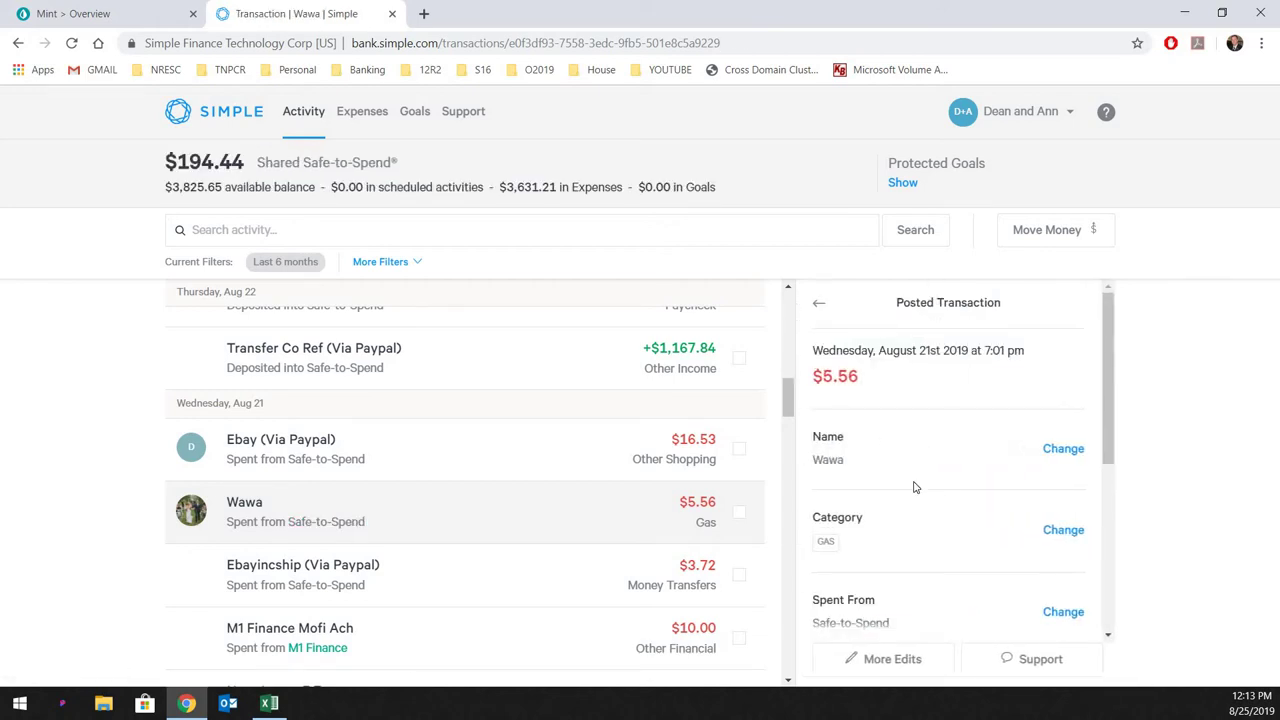
{"action": "scroll", "coordinate": [918, 484], "scroll_direction": "down", "scroll_amount": 3}
{"action": "scroll", "coordinate": [920, 480], "scroll_direction": "up", "scroll_amount": 3}
{"action": "scroll", "coordinate": [471, 482], "scroll_direction": "up", "scroll_amount": 3}
{"action": "scroll", "coordinate": [471, 482], "scroll_direction": "up", "scroll_amount": 5}
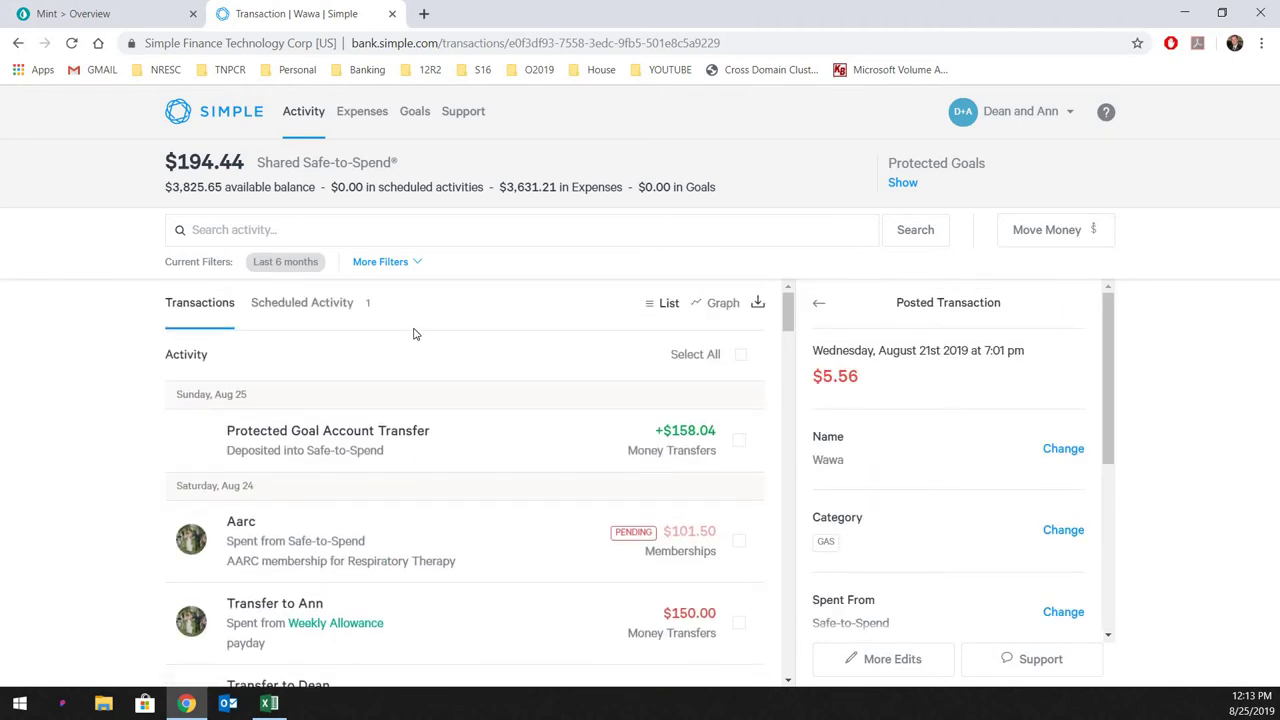
{"action": "left_click", "coordinate": [362, 111]}
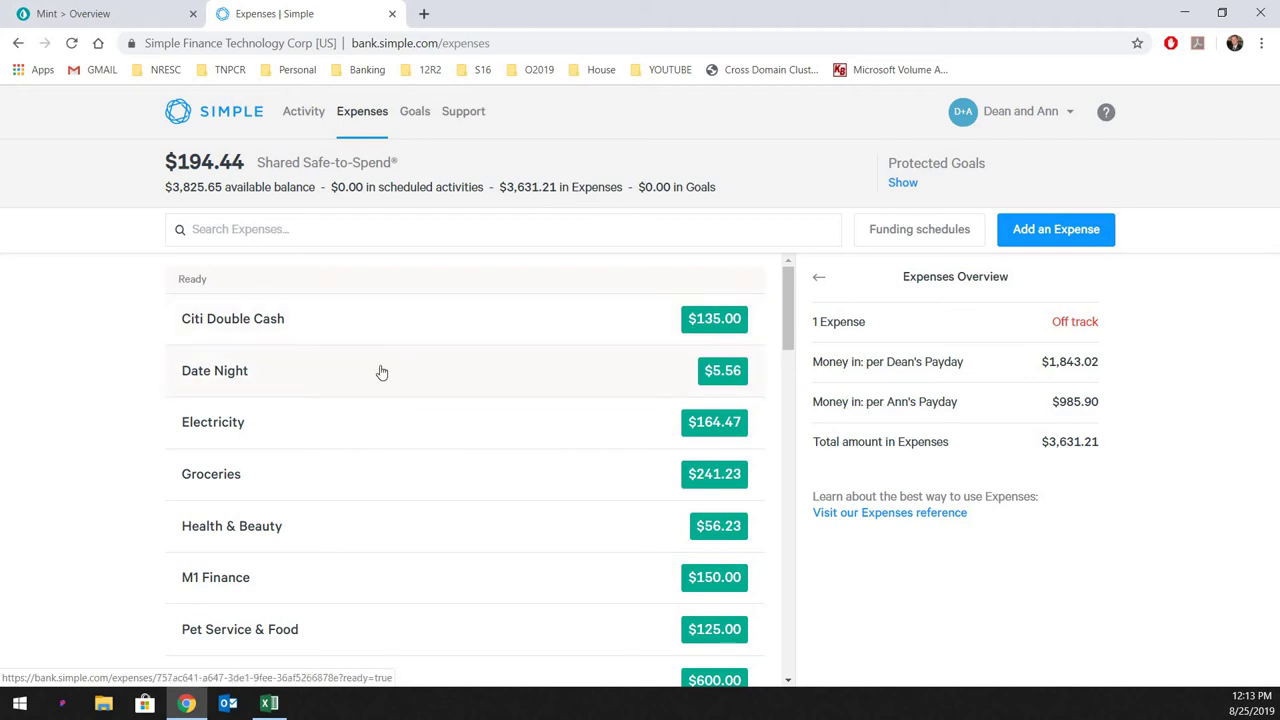
Start a new shared goal named Nursery with a total amount of $1,000
{"action": "left_click", "coordinate": [410, 117]}
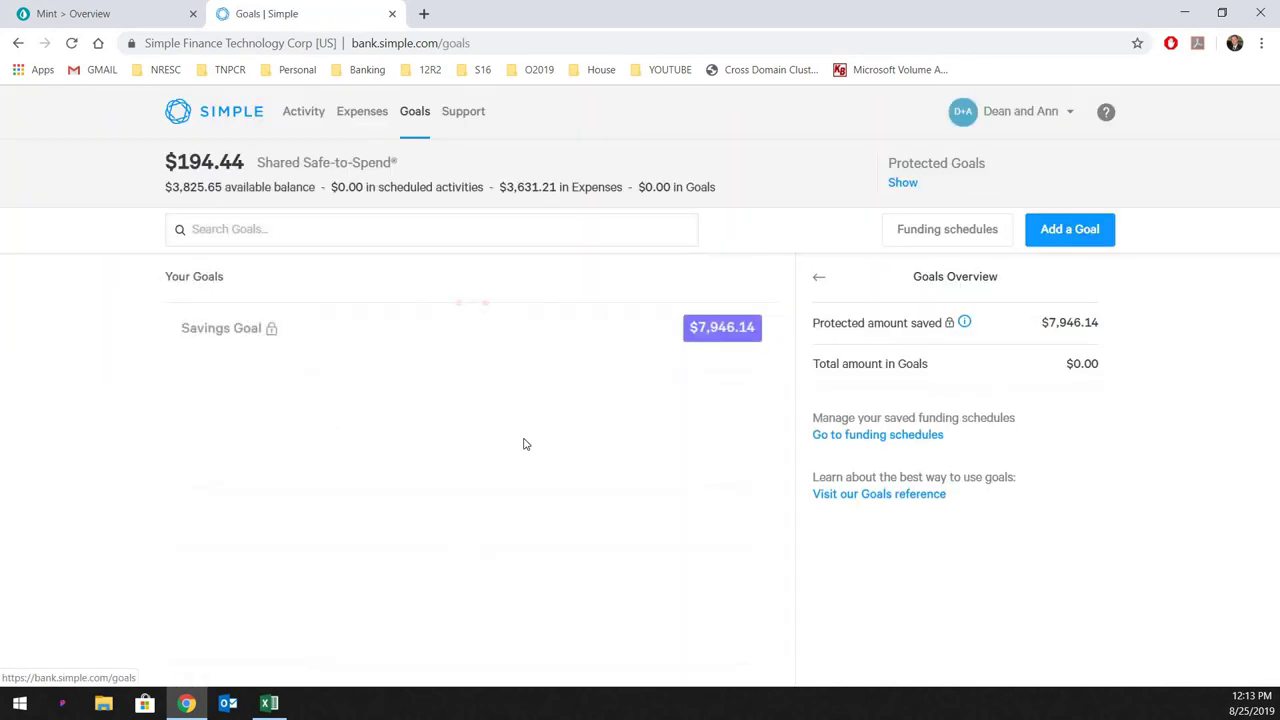
{"action": "left_click", "coordinate": [1057, 229]}
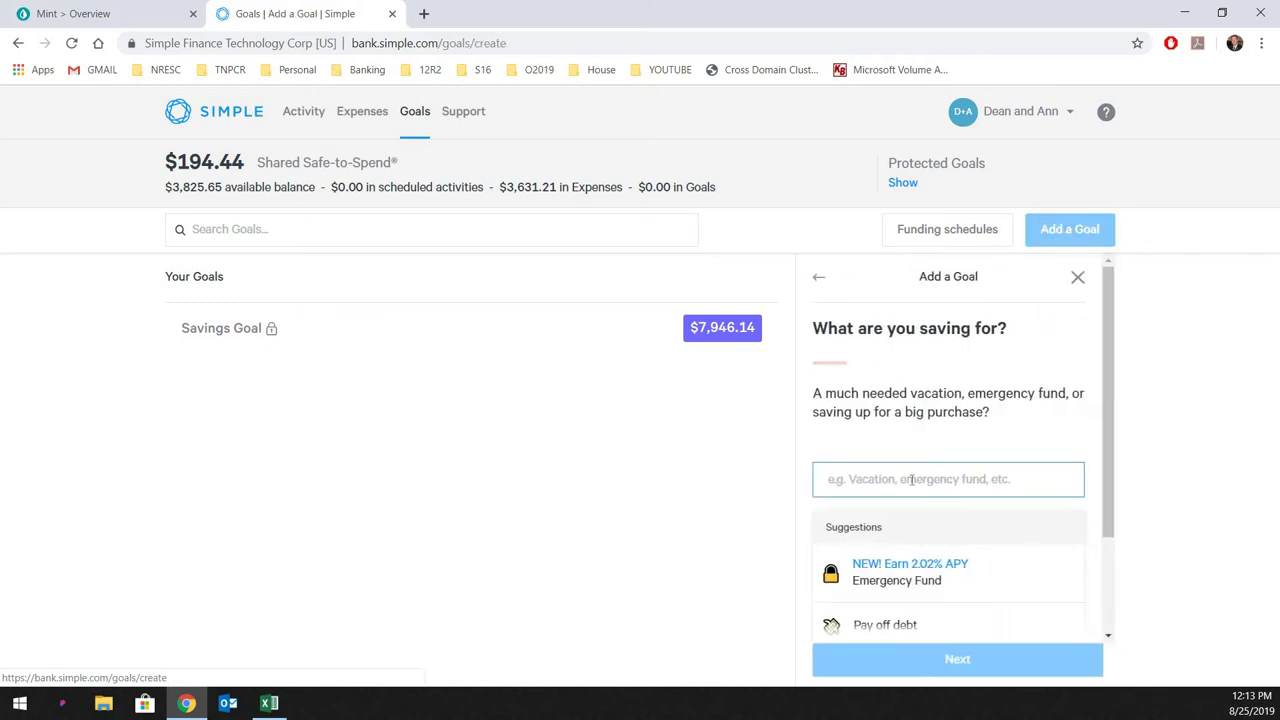
{"action": "left_click", "coordinate": [903, 471]}
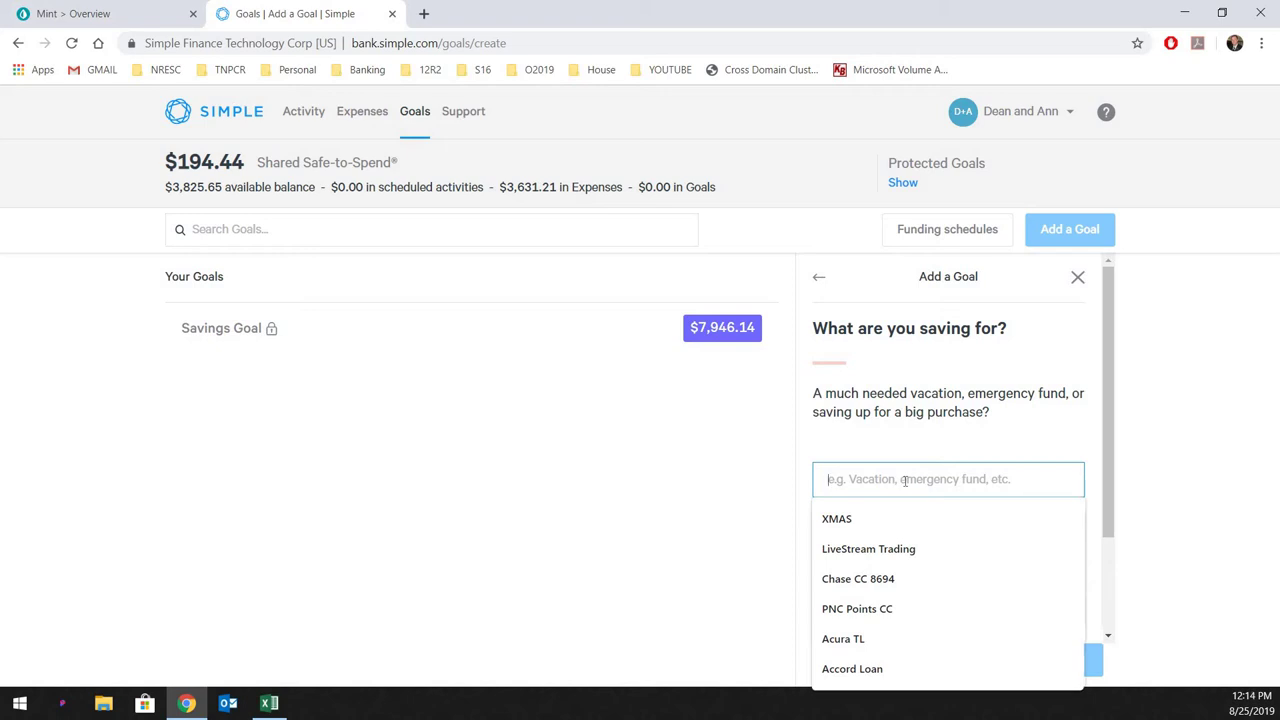
{"action": "type", "text": "Nursery"}
{"action": "left_click", "coordinate": [975, 670]}
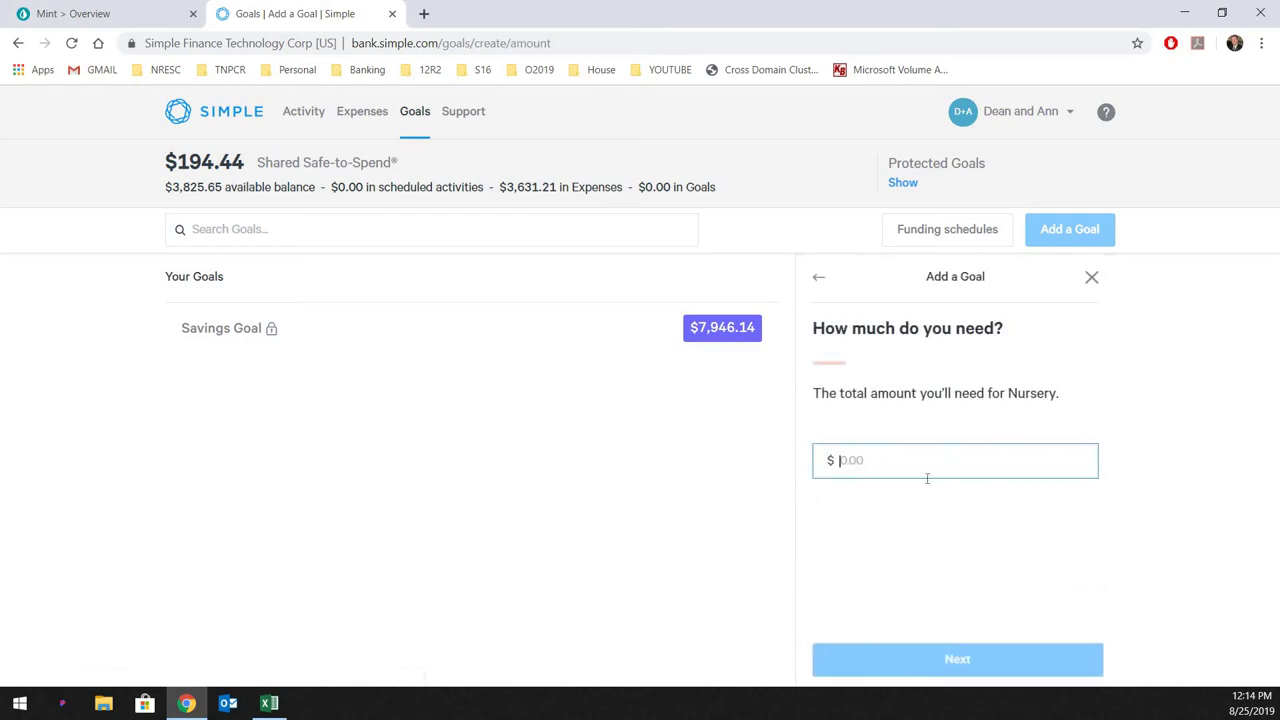
{"action": "left_click", "coordinate": [903, 460]}
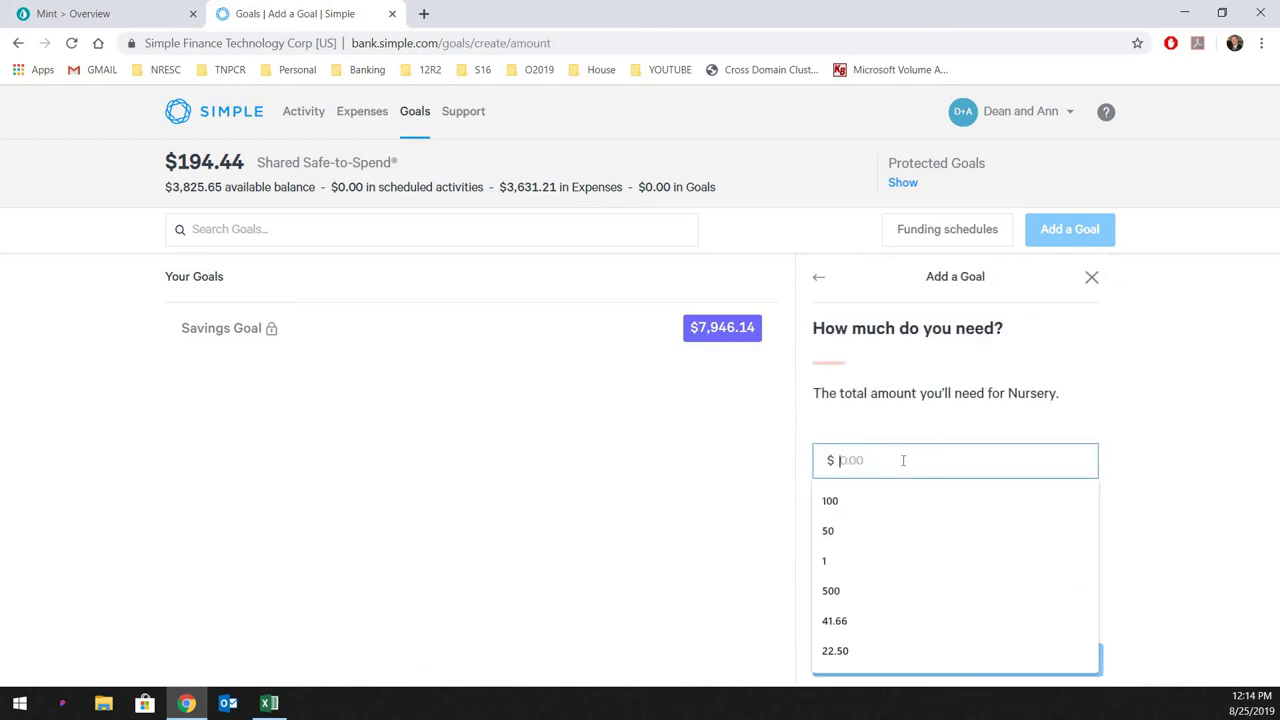
{"action": "type", "text": "1000"}
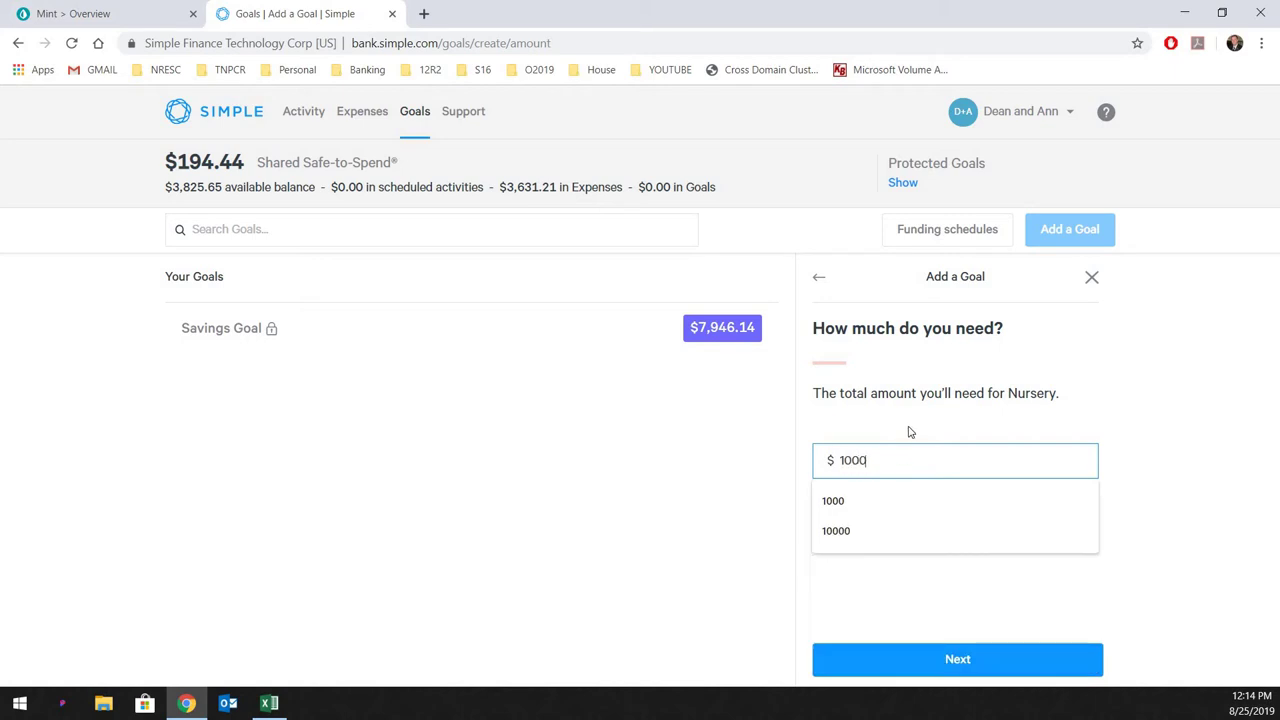
{"action": "left_click", "coordinate": [930, 585]}
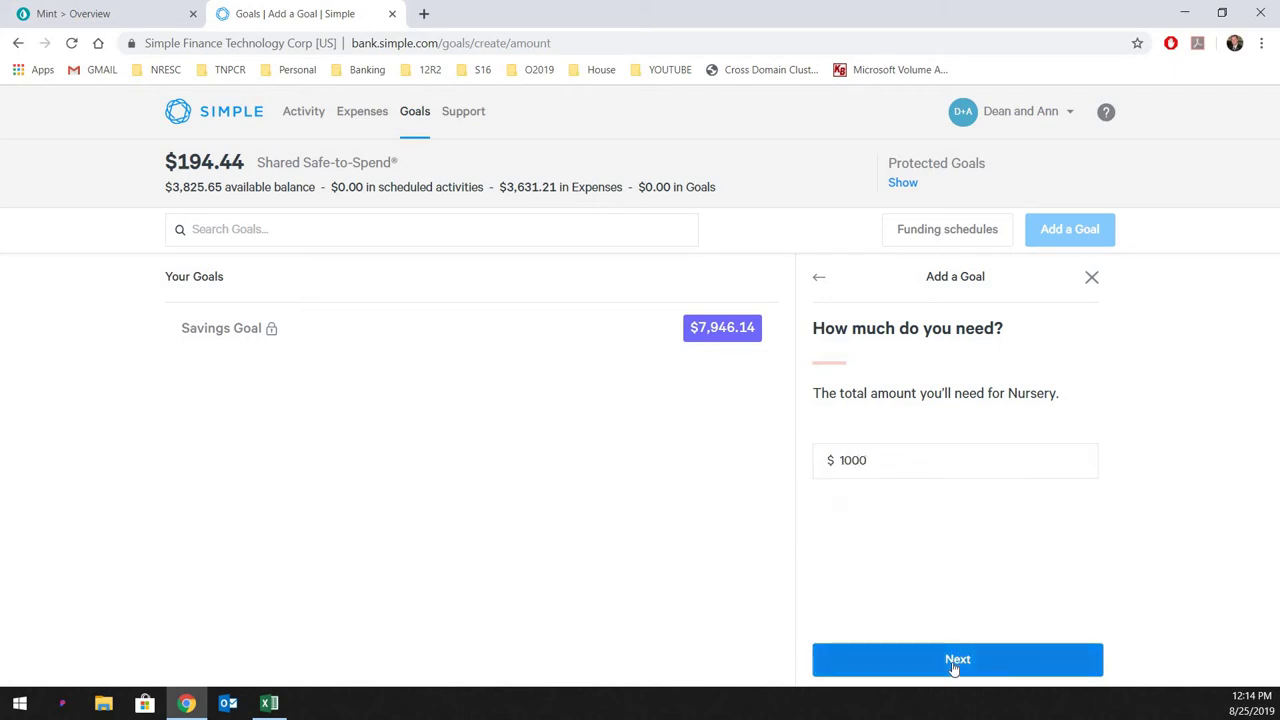
{"action": "left_click", "coordinate": [954, 670]}
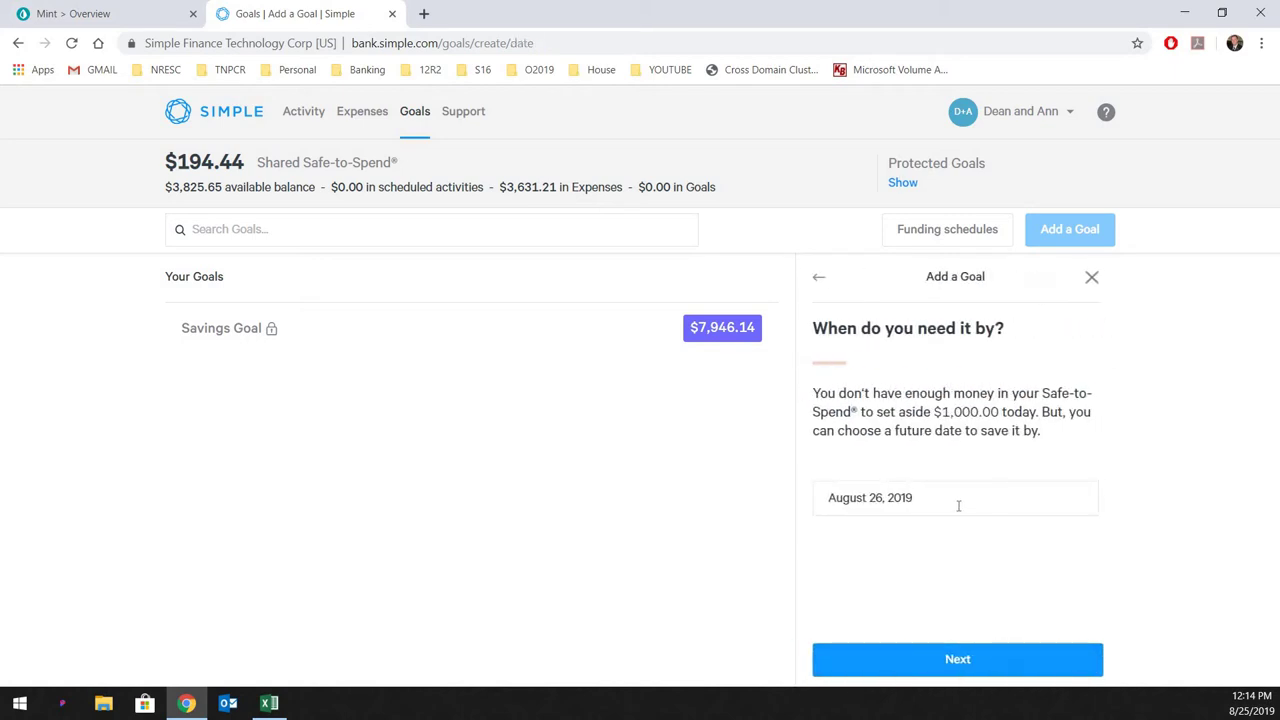
Set the Nursery goal's needed-by date to November 30, 2019
{"action": "left_click", "coordinate": [995, 502]}
{"action": "scroll", "coordinate": [1073, 528], "scroll_direction": "down", "scroll_amount": 2}
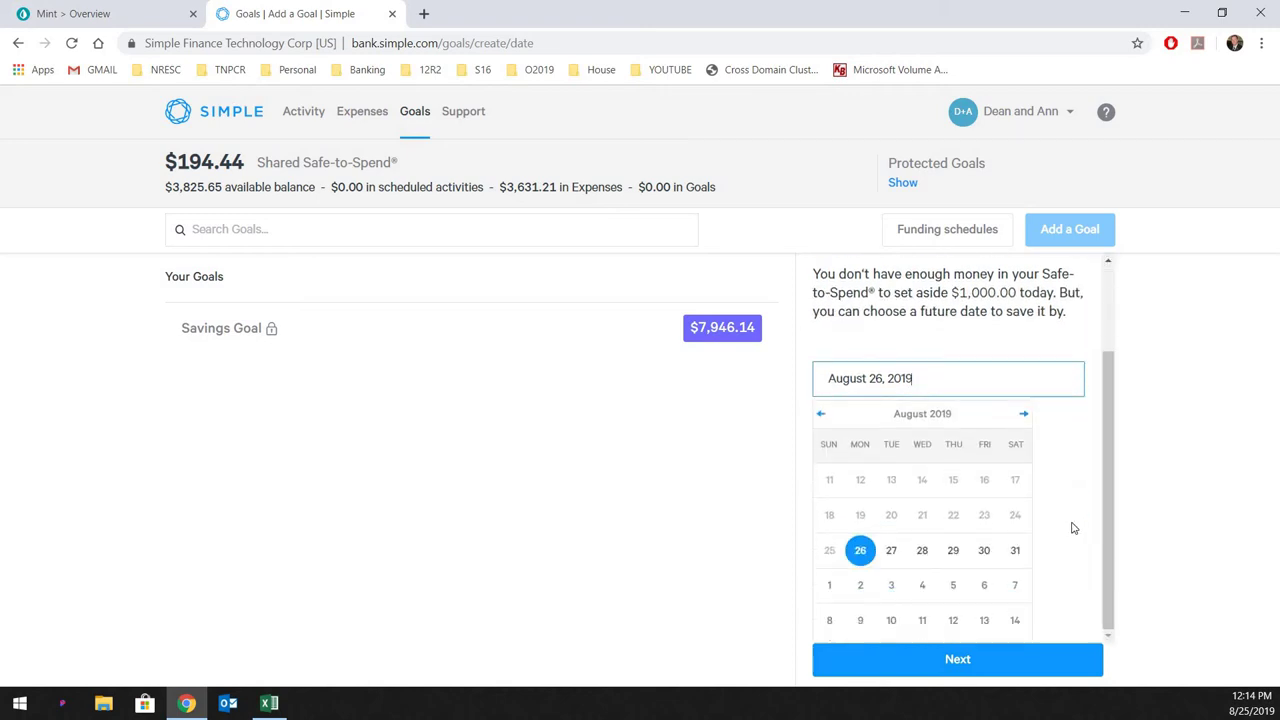
{"action": "left_click", "coordinate": [1025, 416]}
{"action": "left_click", "coordinate": [1025, 416]}
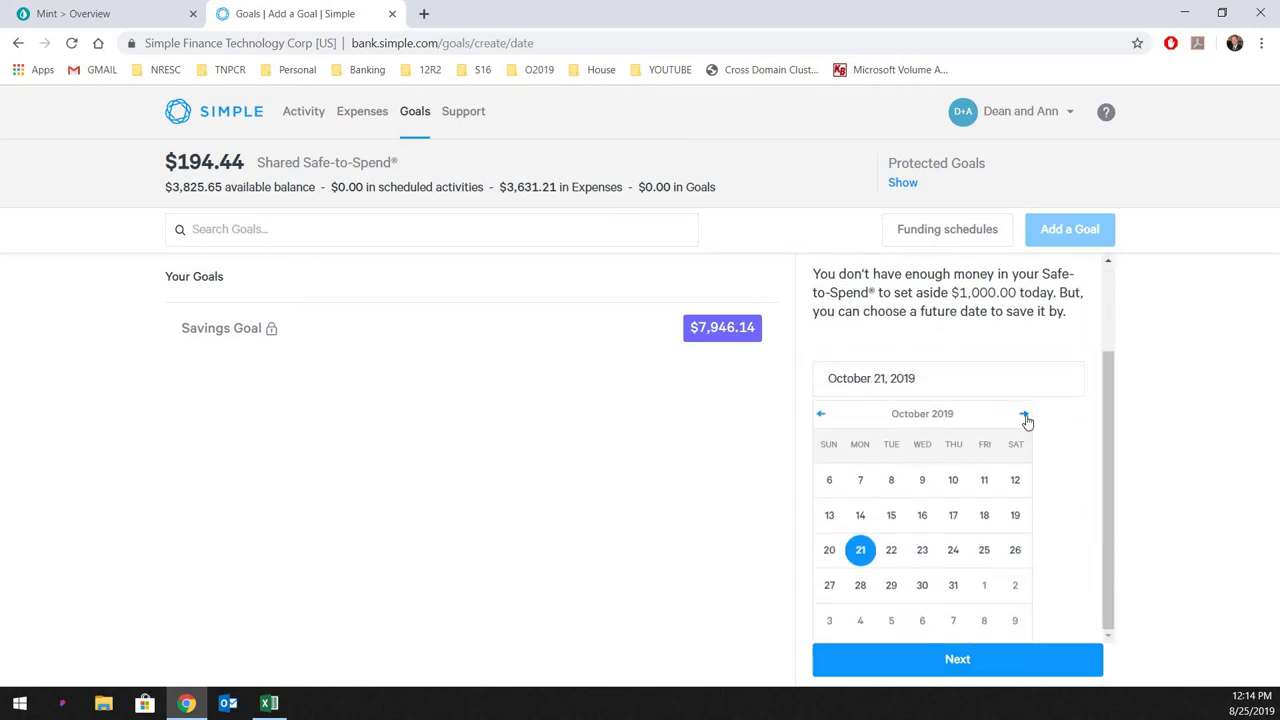
{"action": "left_click", "coordinate": [1025, 416]}
{"action": "left_click", "coordinate": [1015, 590]}
{"action": "left_click", "coordinate": [988, 657]}
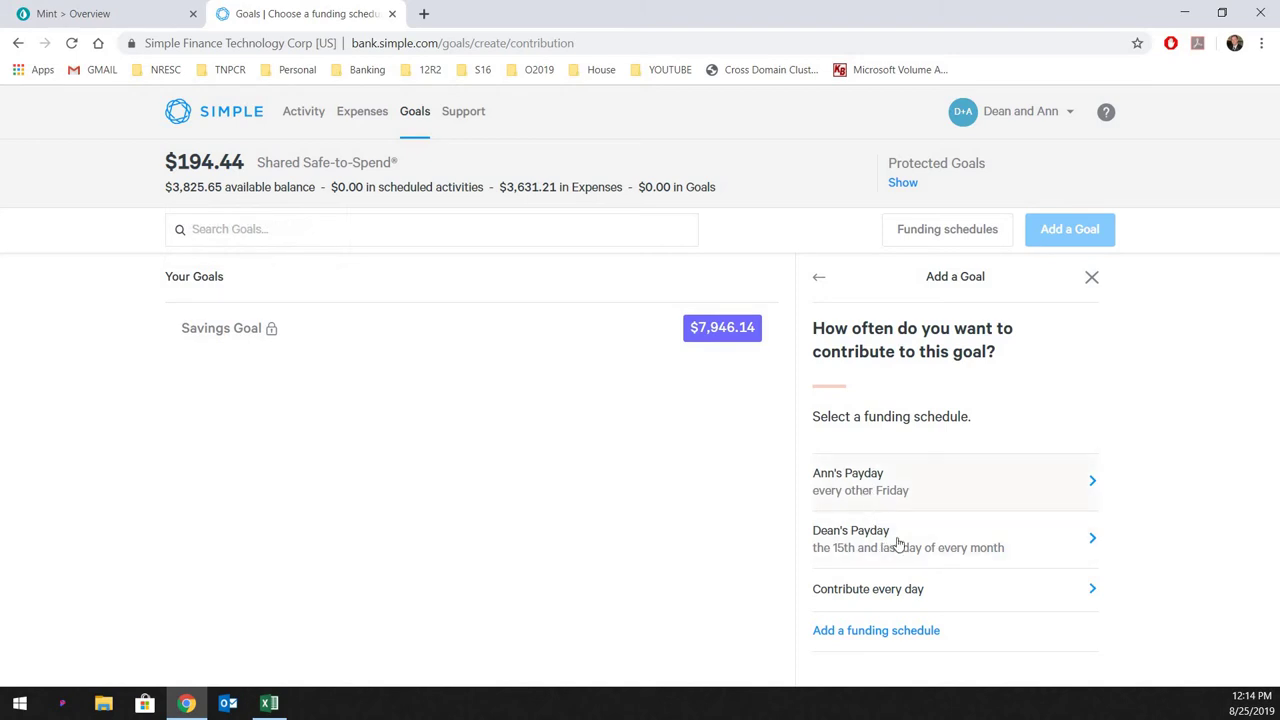
Fund Nursery from the payday schedule on the 15th and last day of every month, create the goal and review its details
{"action": "left_click", "coordinate": [899, 543]}
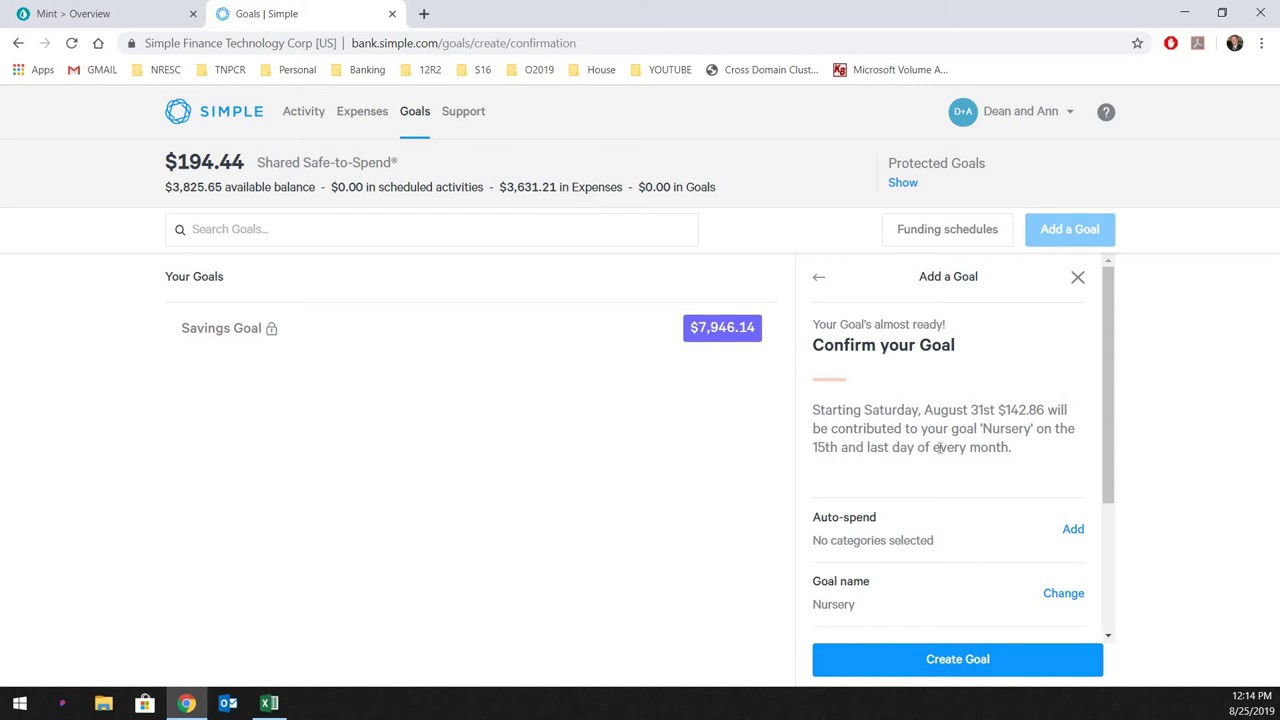
{"action": "scroll", "coordinate": [939, 448], "scroll_direction": "down", "scroll_amount": 2}
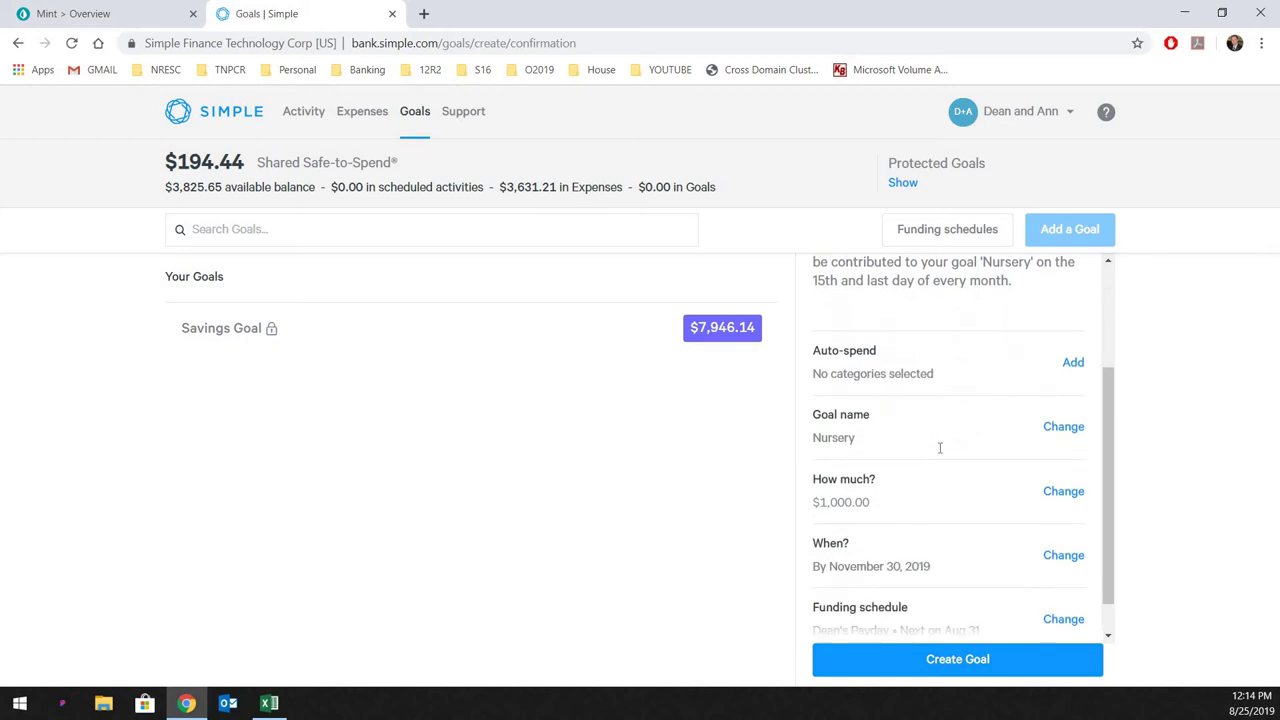
{"action": "left_click", "coordinate": [953, 659]}
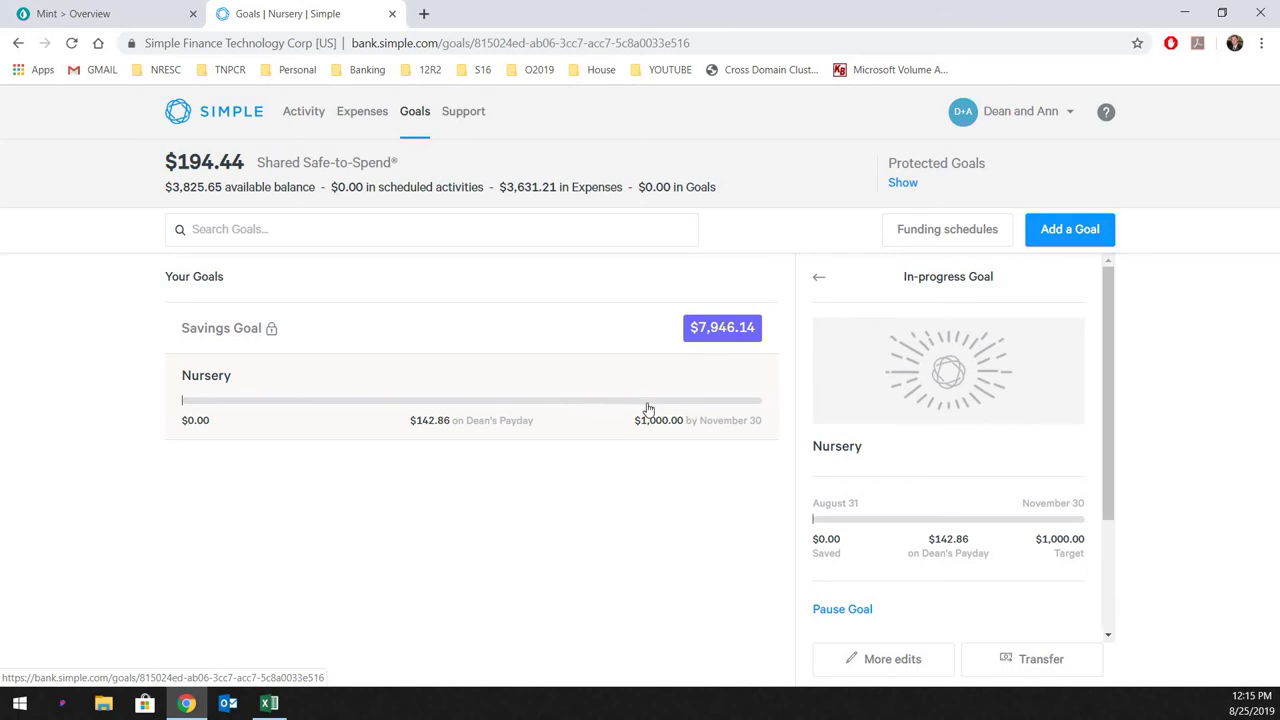
{"action": "scroll", "coordinate": [1006, 471], "scroll_direction": "down", "scroll_amount": 3}
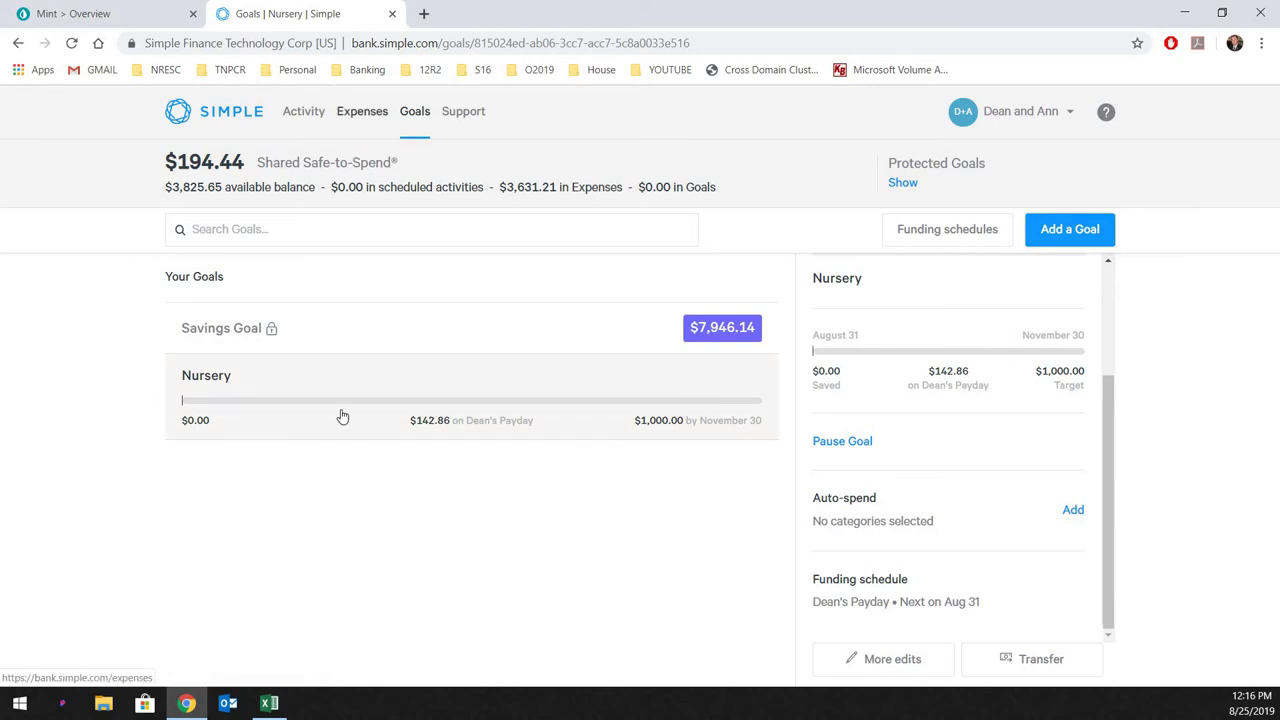
Look over the shared account's expenses and activity, and switch to the Mint overview
{"action": "left_click", "coordinate": [361, 121]}
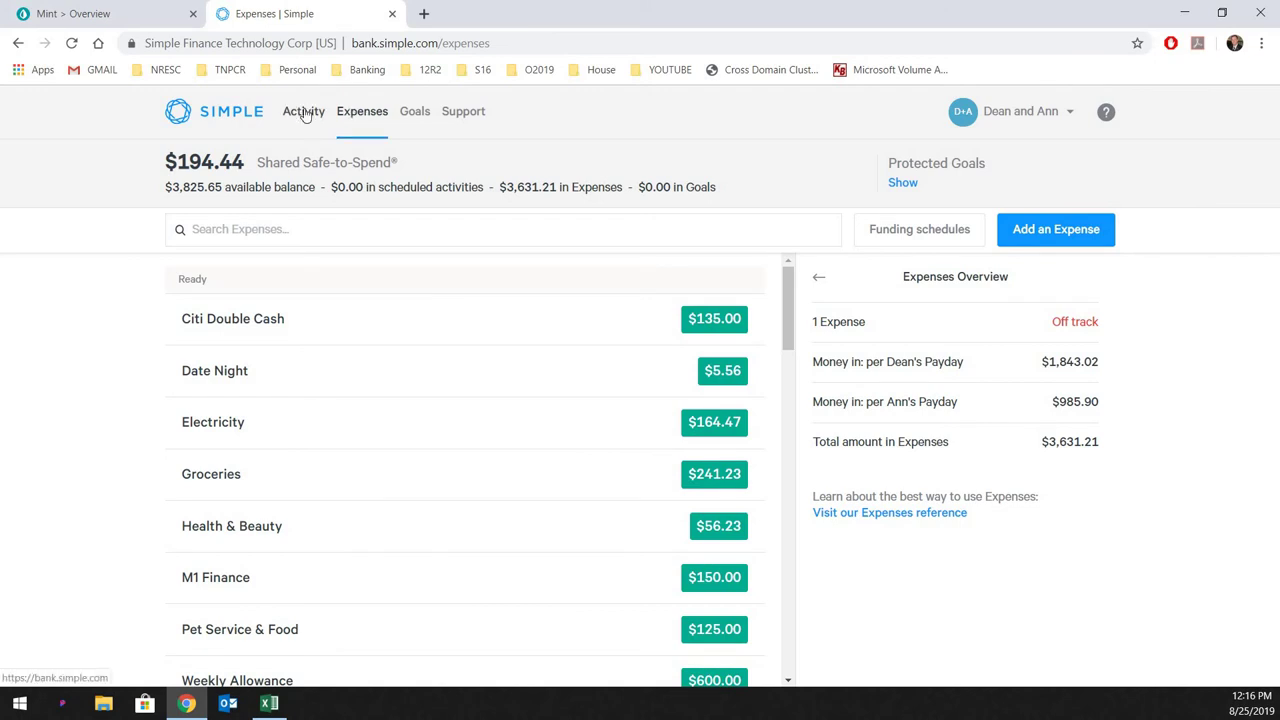
{"action": "left_click", "coordinate": [305, 114]}
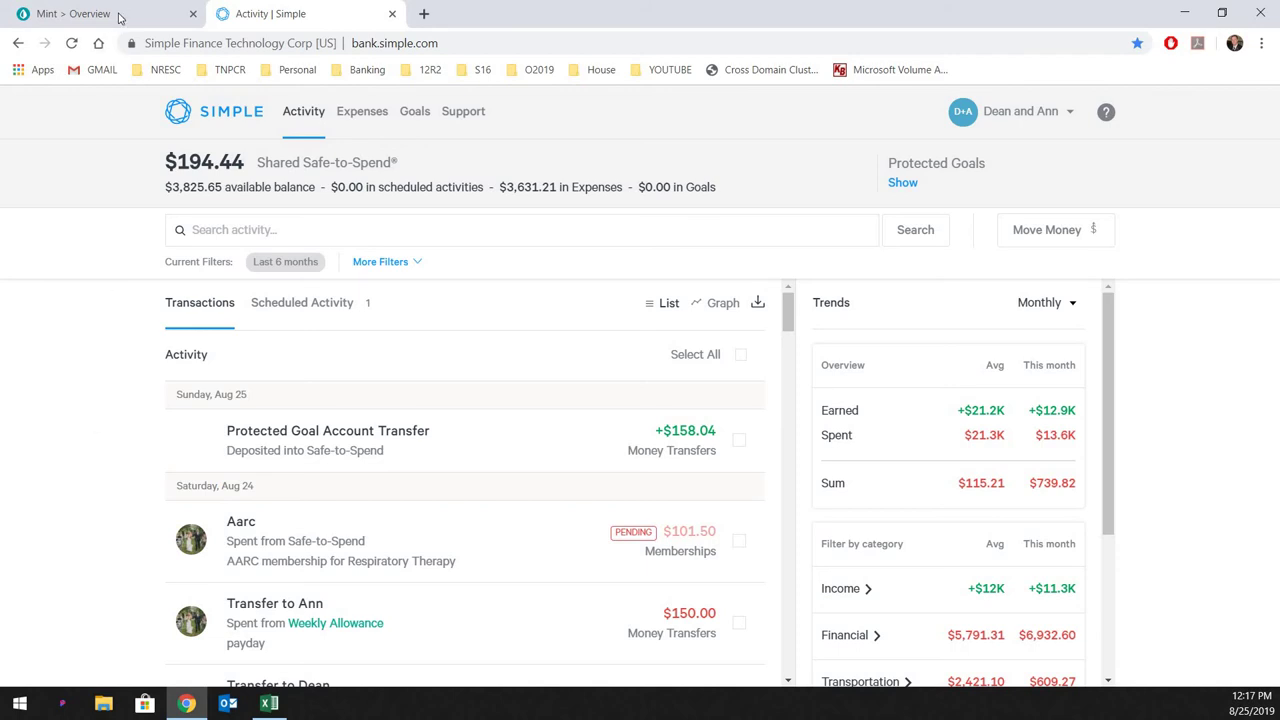
{"action": "left_click", "coordinate": [119, 13]}
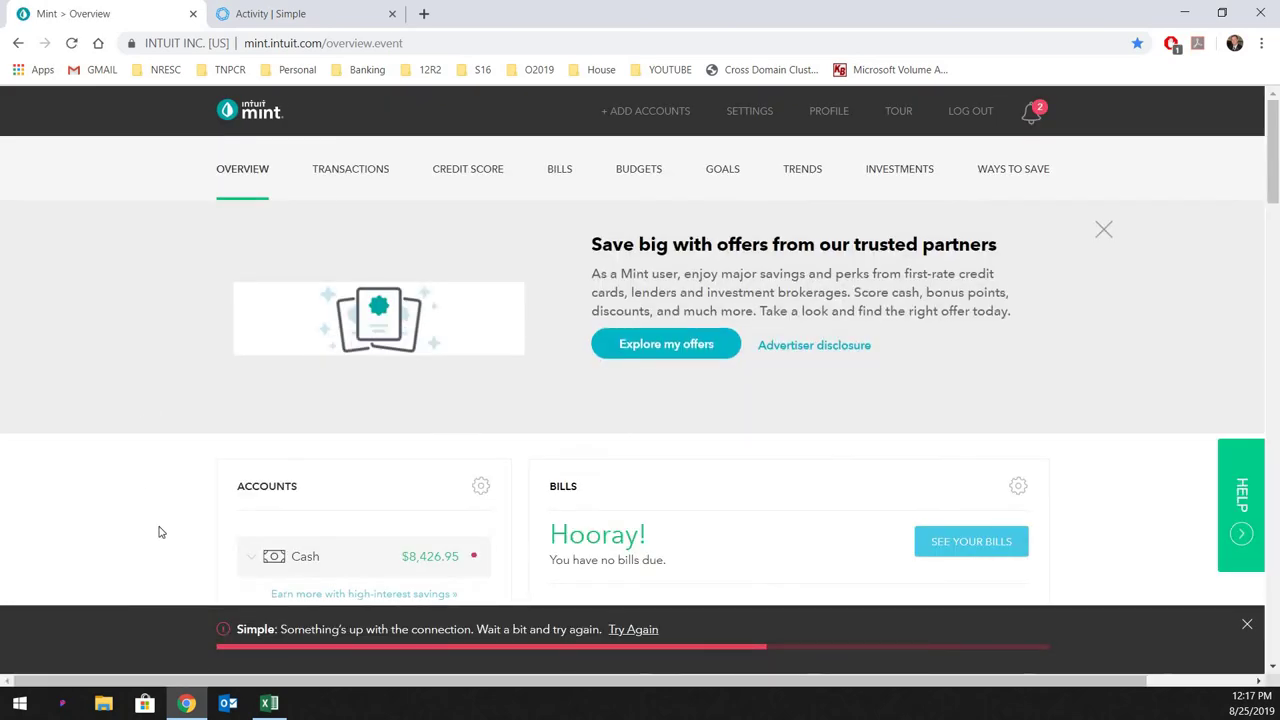
Switch to the Budget - Live workbook in Excel and examine the phone and credit card amounts for 8/1/2019
{"action": "left_click", "coordinate": [269, 703]}
{"action": "scroll", "coordinate": [815, 350], "scroll_direction": "up", "scroll_amount": 6}
{"action": "scroll", "coordinate": [805, 350], "scroll_direction": "up", "scroll_amount": 6}
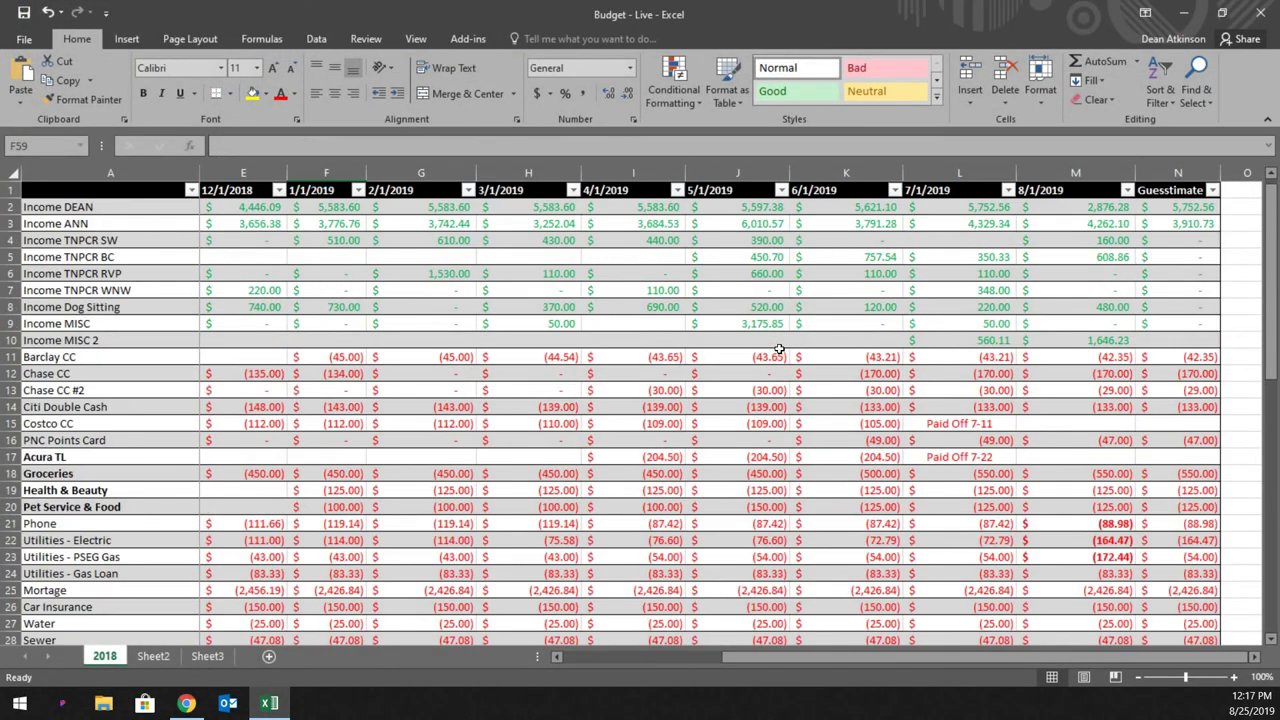
{"action": "left_click", "coordinate": [1093, 521]}
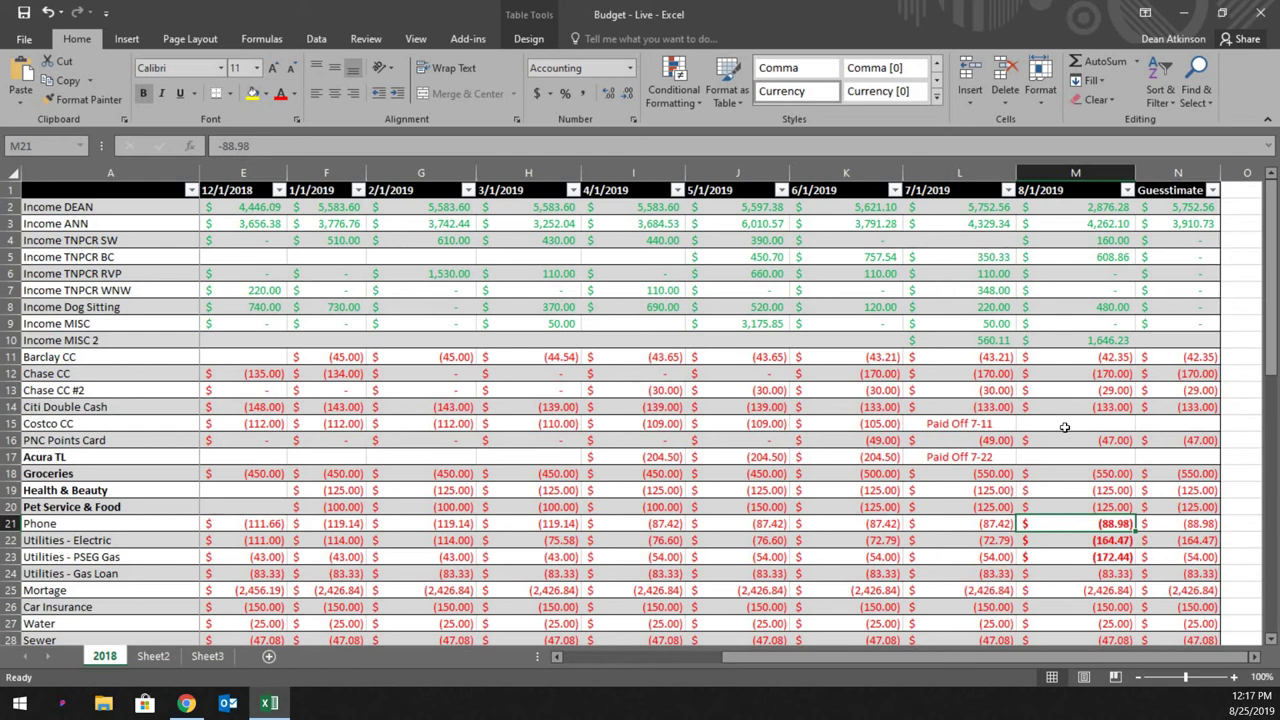
{"action": "mouse_move", "coordinate": [1083, 357]}
{"action": "left_mouse_down"}
{"action": "mouse_move", "coordinate": [990, 357]}
{"action": "mouse_move", "coordinate": [1074, 358]}
{"action": "left_mouse_up"}
{"action": "left_click", "coordinate": [990, 357]}
{"action": "left_click", "coordinate": [1052, 393]}
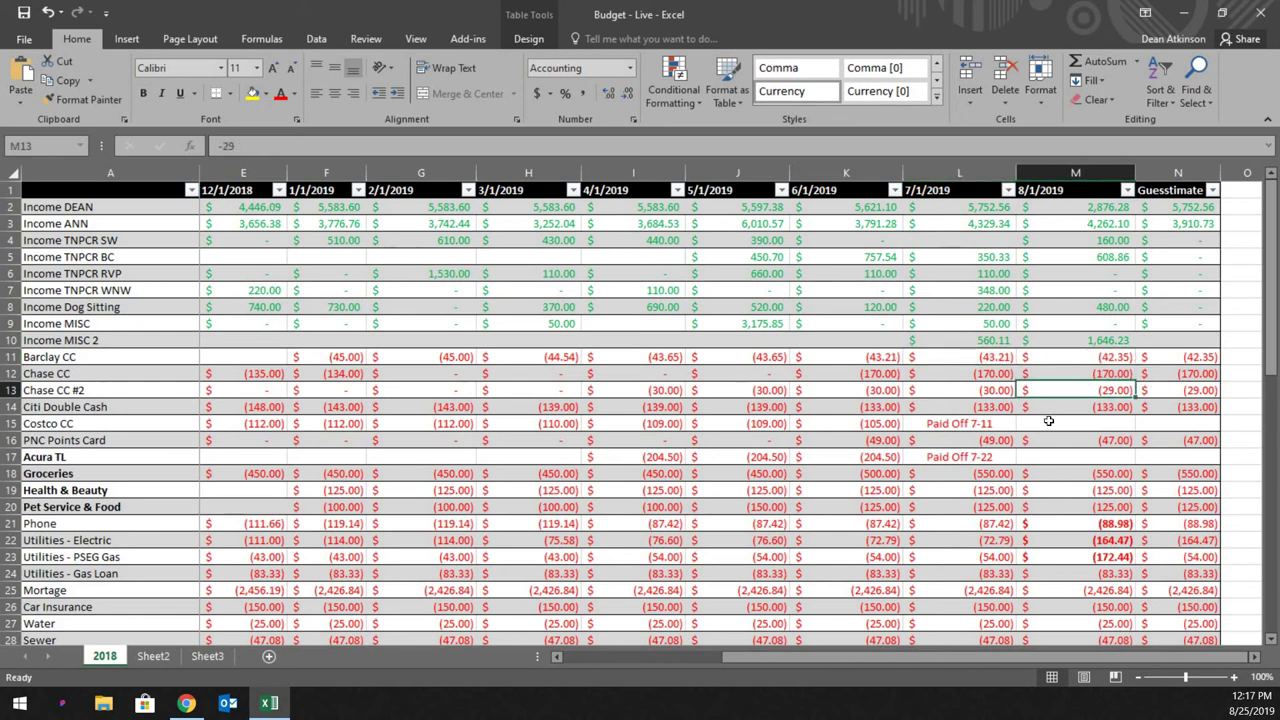
Examine the 8/1/2019 expense rows from the credit cards down to Phone, comparing the phone amount with the previous month
{"action": "scroll", "coordinate": [1070, 417], "scroll_direction": "down", "scroll_amount": 2}
{"action": "key", "text": "Down"}
{"action": "key", "text": "Down"}
{"action": "key", "text": "Down"}
{"action": "scroll", "coordinate": [1070, 407], "scroll_direction": "down", "scroll_amount": 1}
{"action": "left_click_drag", "start_coordinate": [1068, 376], "coordinate": [1070, 415]}
{"action": "left_click", "coordinate": [1068, 374]}
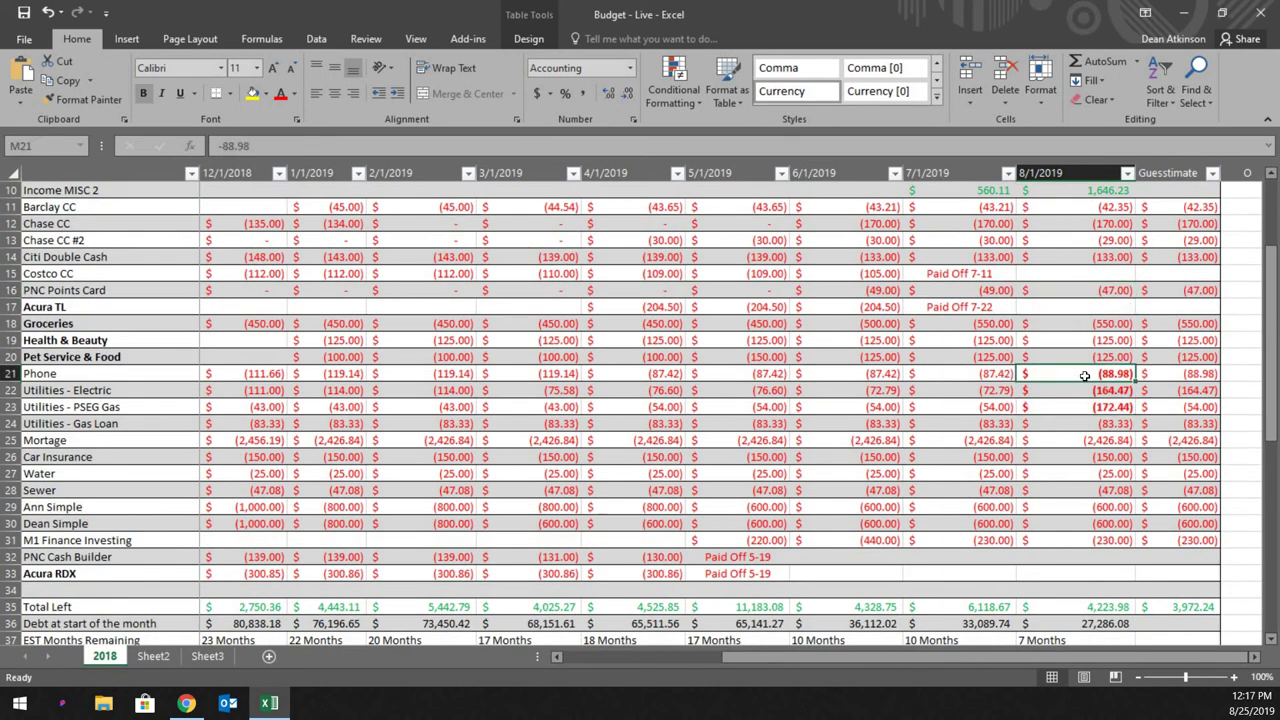
{"action": "key", "text": "shift+Left"}
{"action": "key", "text": "shift+Right"}
{"action": "scroll", "coordinate": [1065, 390], "scroll_direction": "down", "scroll_amount": 1}
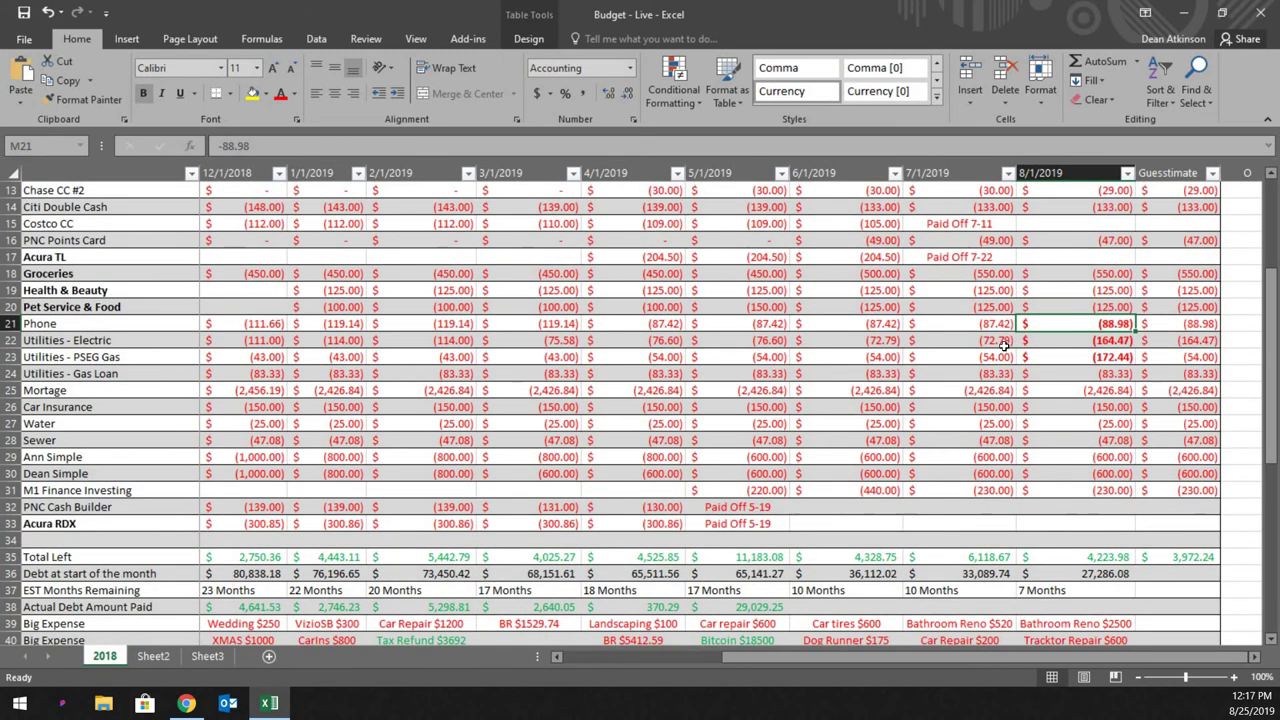
Compare the 8/1/2019 Utilities - Electric and Utilities - PSEG Gas amounts with the gas amounts of the preceding months
{"action": "left_click", "coordinate": [1054, 344]}
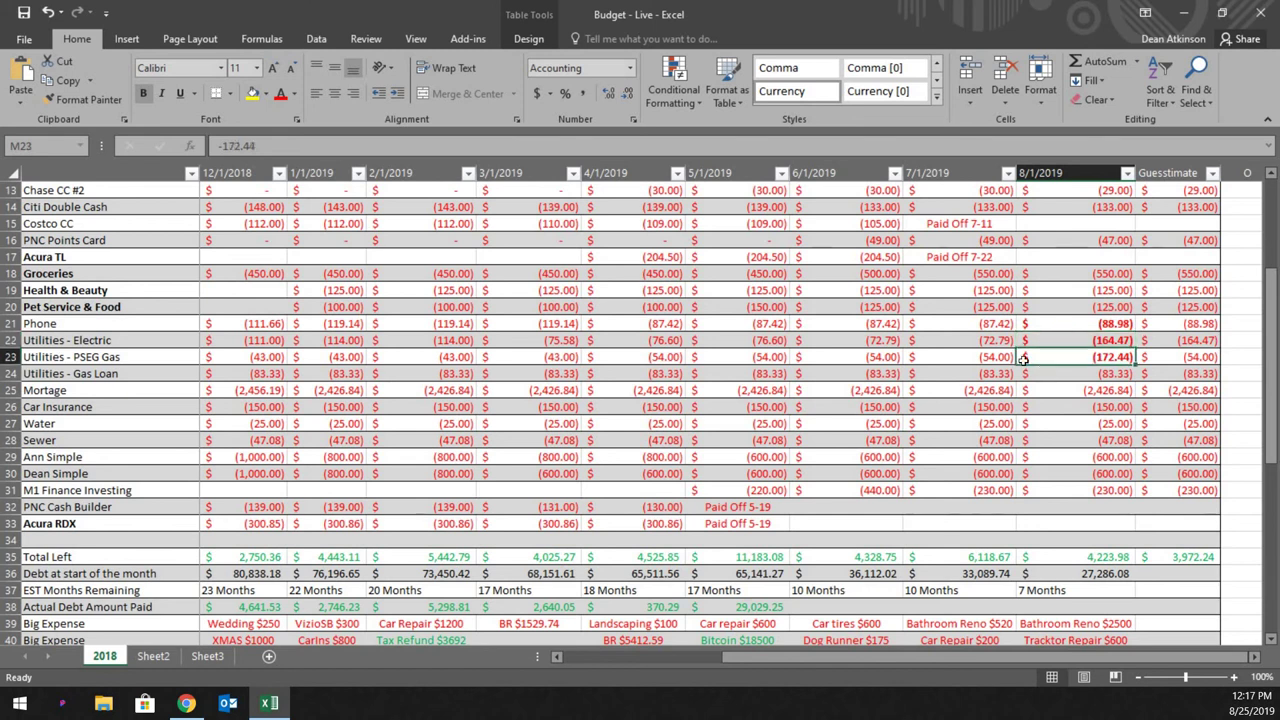
{"action": "left_click_drag", "start_coordinate": [965, 357], "coordinate": [640, 360]}
{"action": "left_click", "coordinate": [1070, 359]}
{"action": "left_click", "coordinate": [935, 357]}
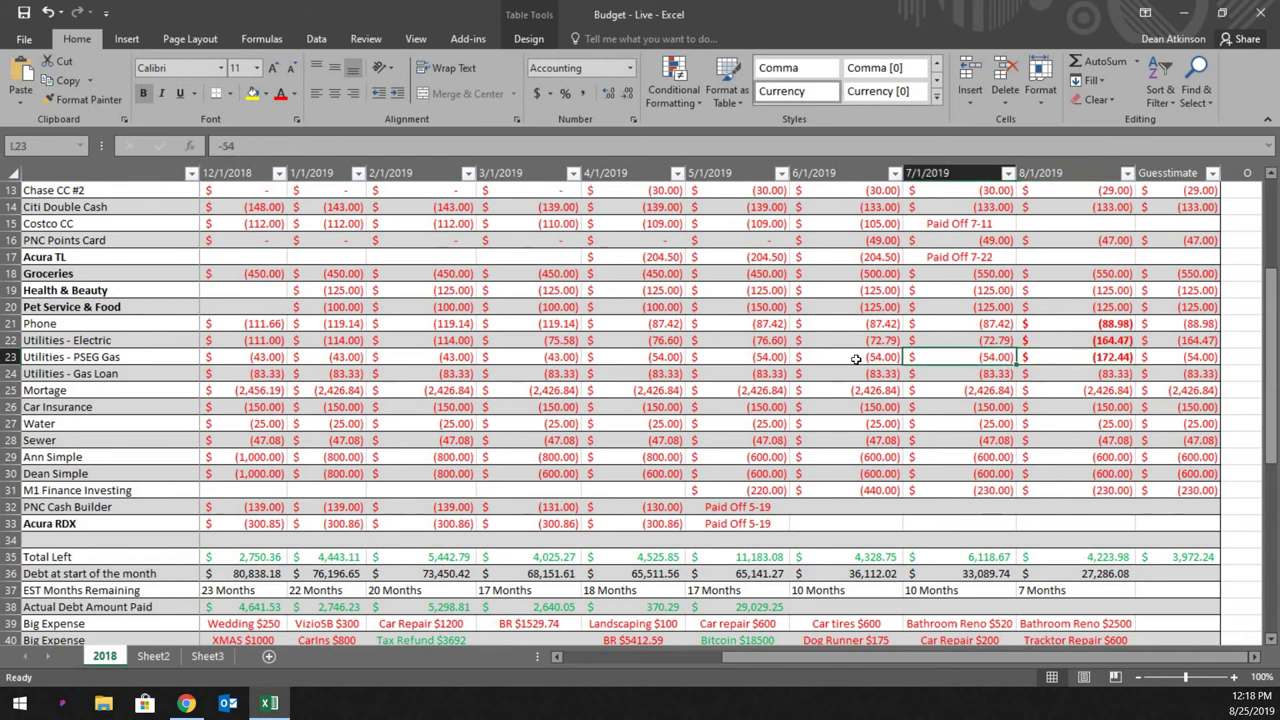
{"action": "left_click", "coordinate": [856, 360]}
{"action": "left_click", "coordinate": [750, 360]}
{"action": "left_click", "coordinate": [839, 358]}
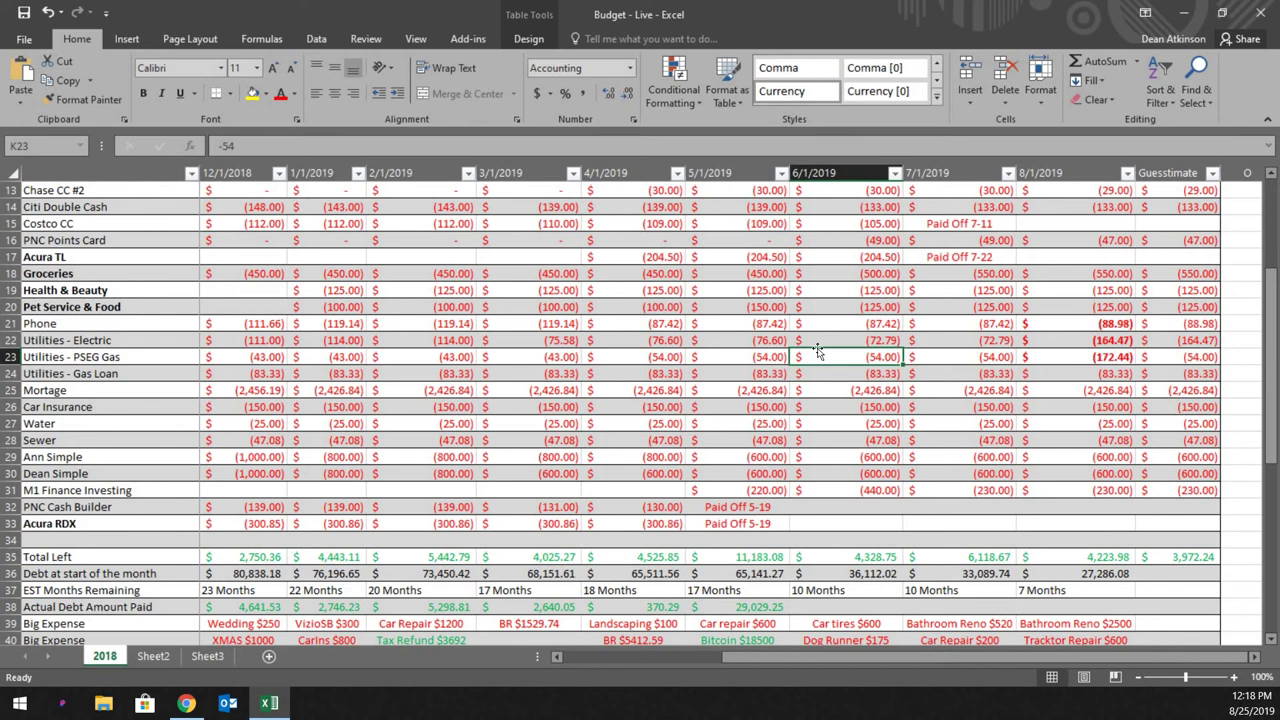
{"action": "left_click", "coordinate": [1052, 357]}
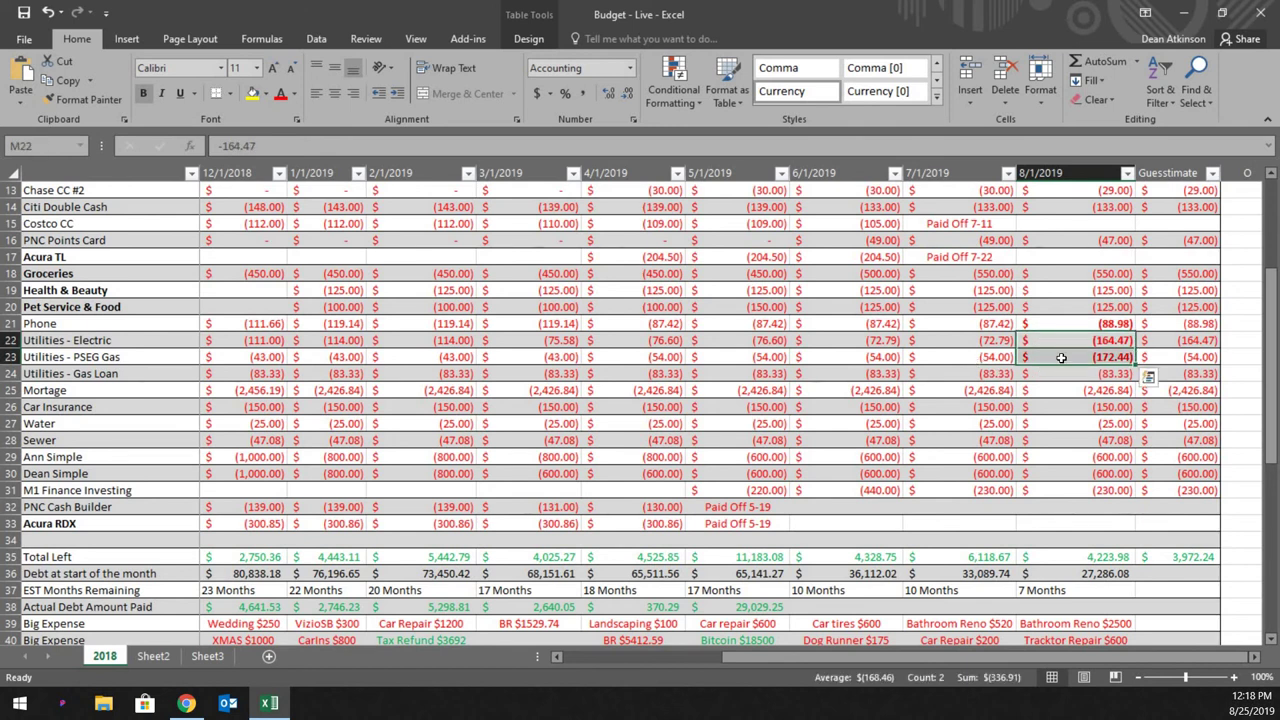
{"action": "key", "text": "Up"}
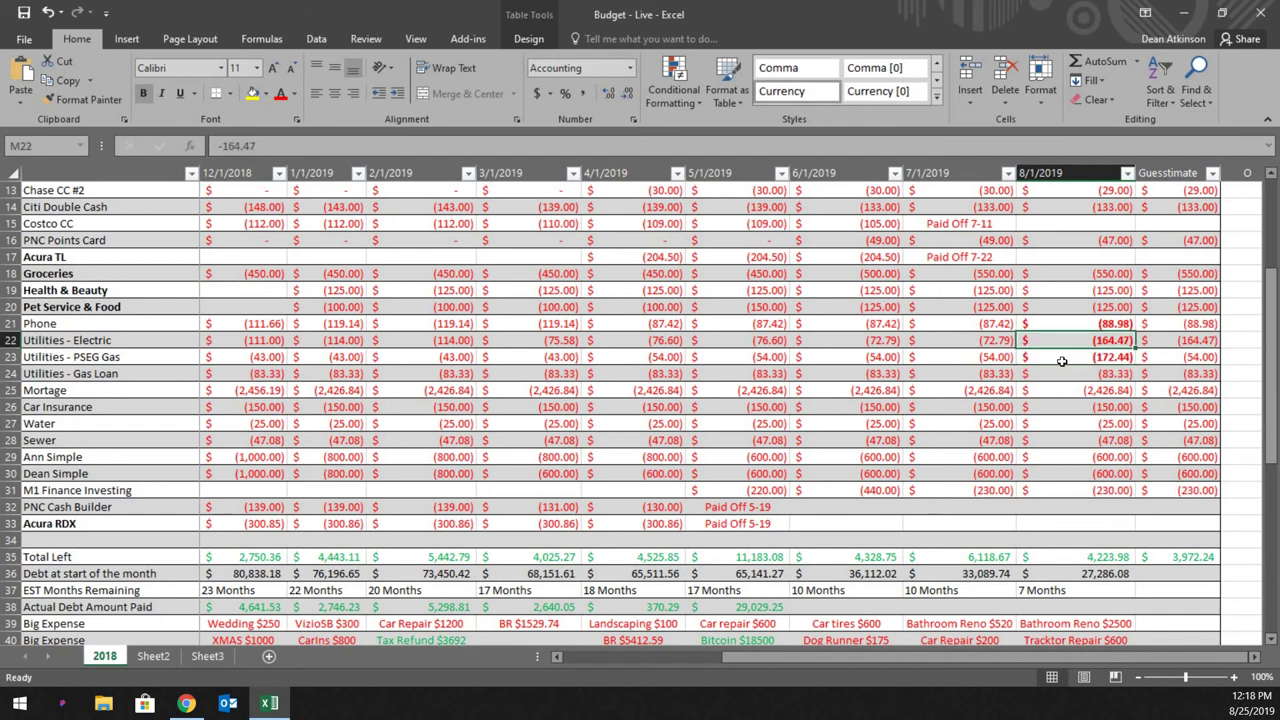
{"action": "left_click", "coordinate": [1062, 359]}
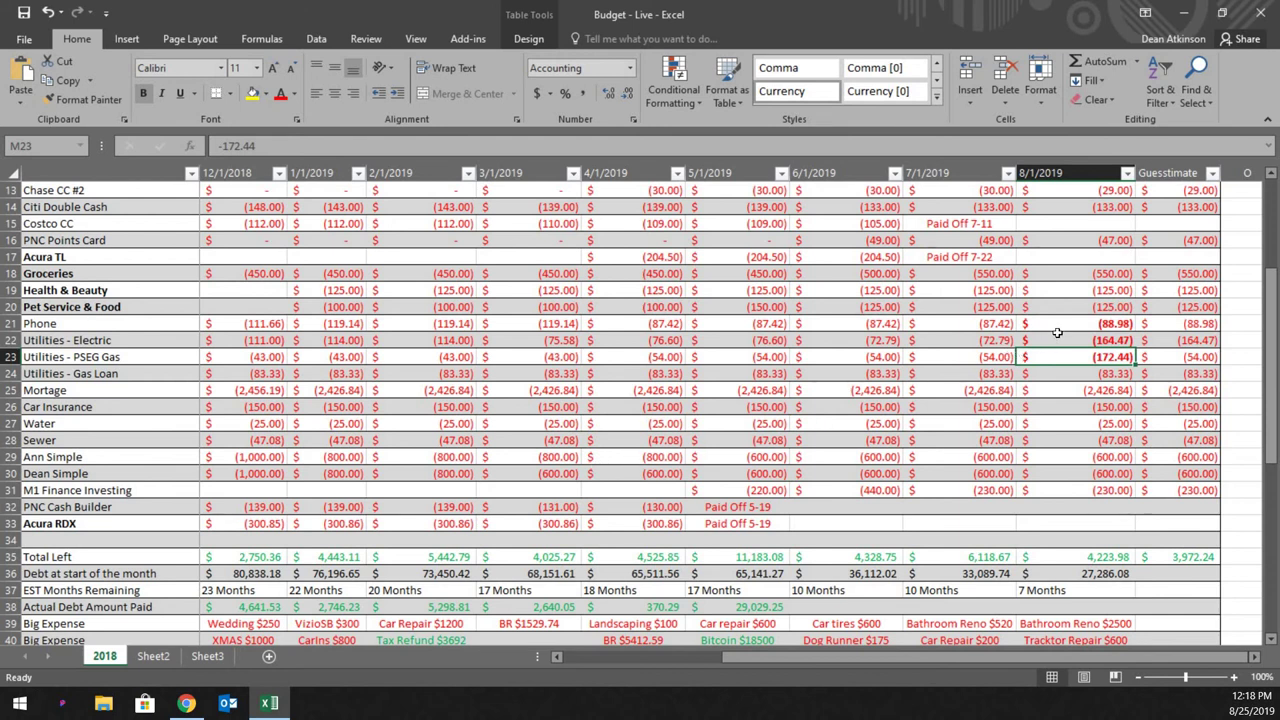
Review the 8/1/2019 column from the first income row down to its Total Left formula
{"action": "scroll", "coordinate": [1056, 330], "scroll_direction": "up", "scroll_amount": 4}
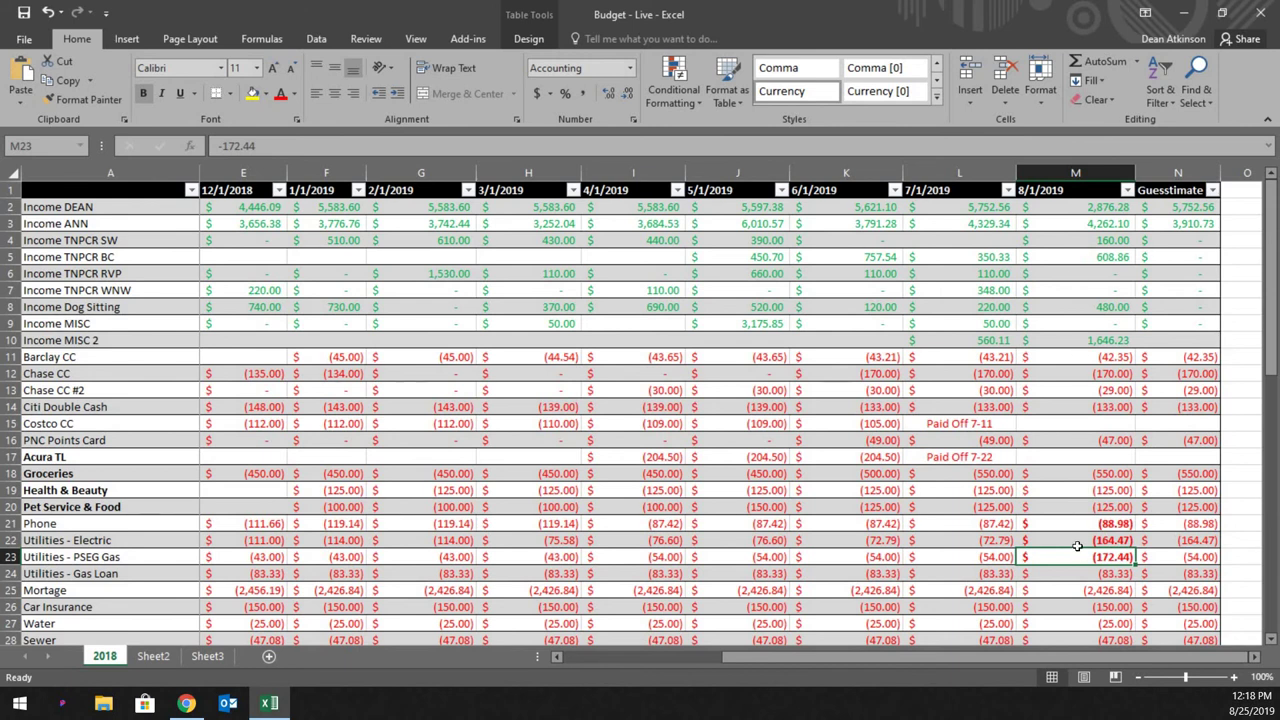
{"action": "scroll", "coordinate": [1070, 536], "scroll_direction": "down", "scroll_amount": 3}
{"action": "scroll", "coordinate": [1070, 536], "scroll_direction": "down", "scroll_amount": 3}
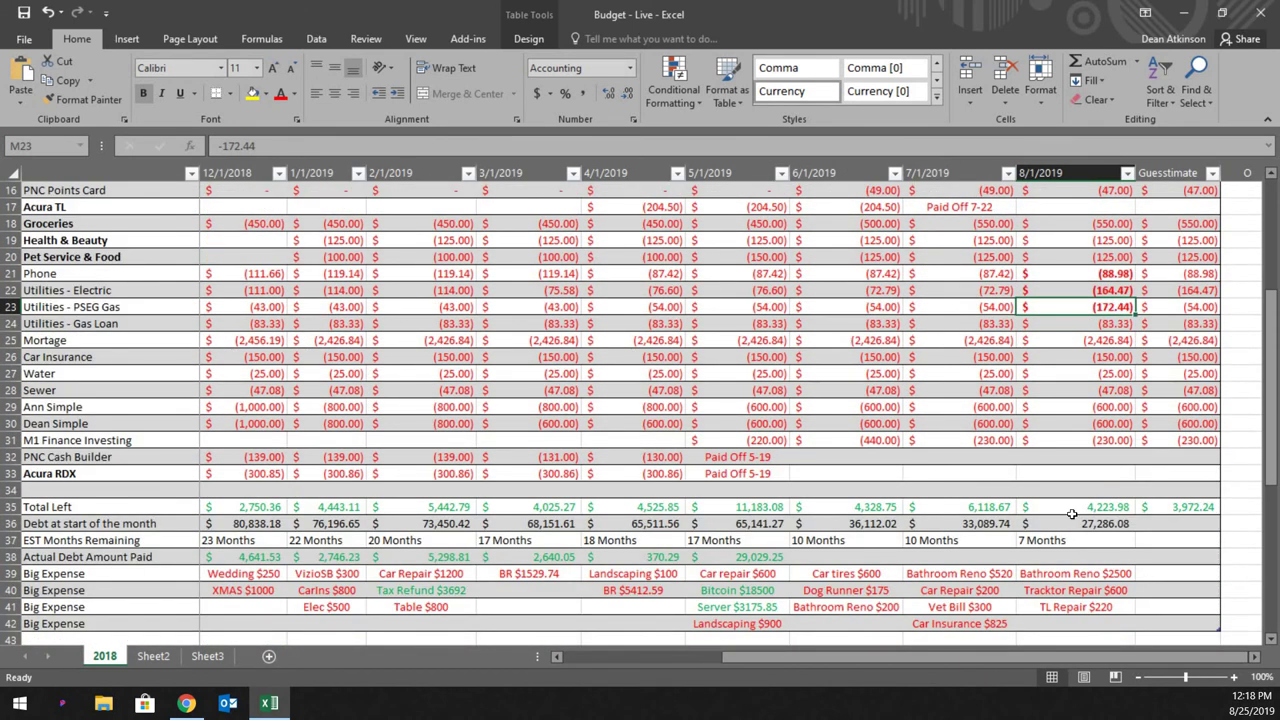
{"action": "scroll", "coordinate": [1081, 413], "scroll_direction": "up", "scroll_amount": 5}
{"action": "left_click", "coordinate": [1069, 210]}
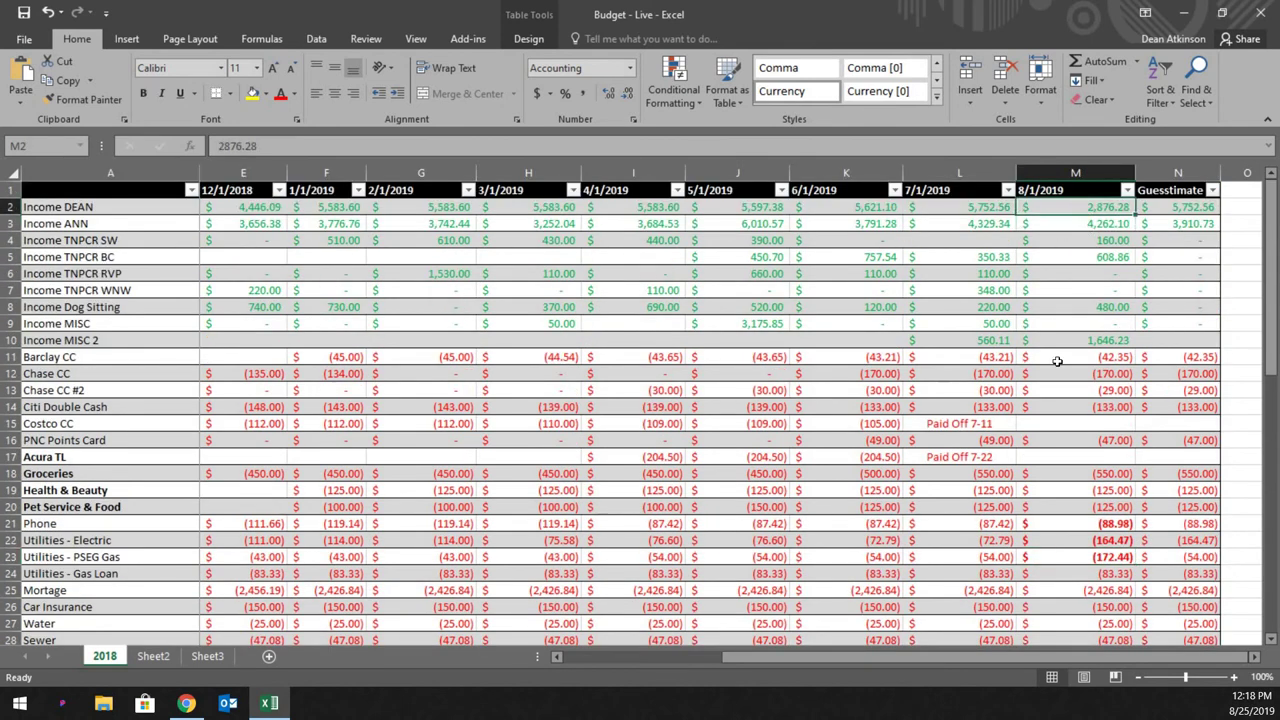
{"action": "scroll", "coordinate": [1067, 463], "scroll_direction": "down", "scroll_amount": 8}
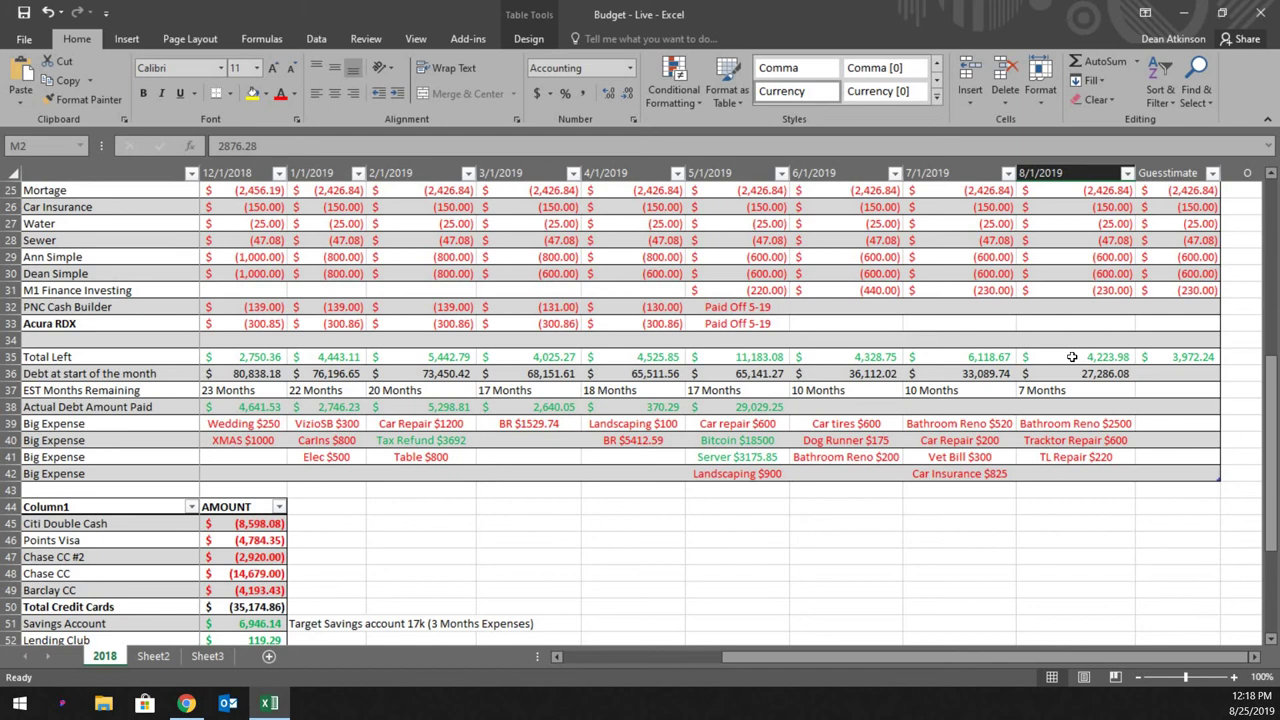
{"action": "left_click", "coordinate": [1070, 358]}
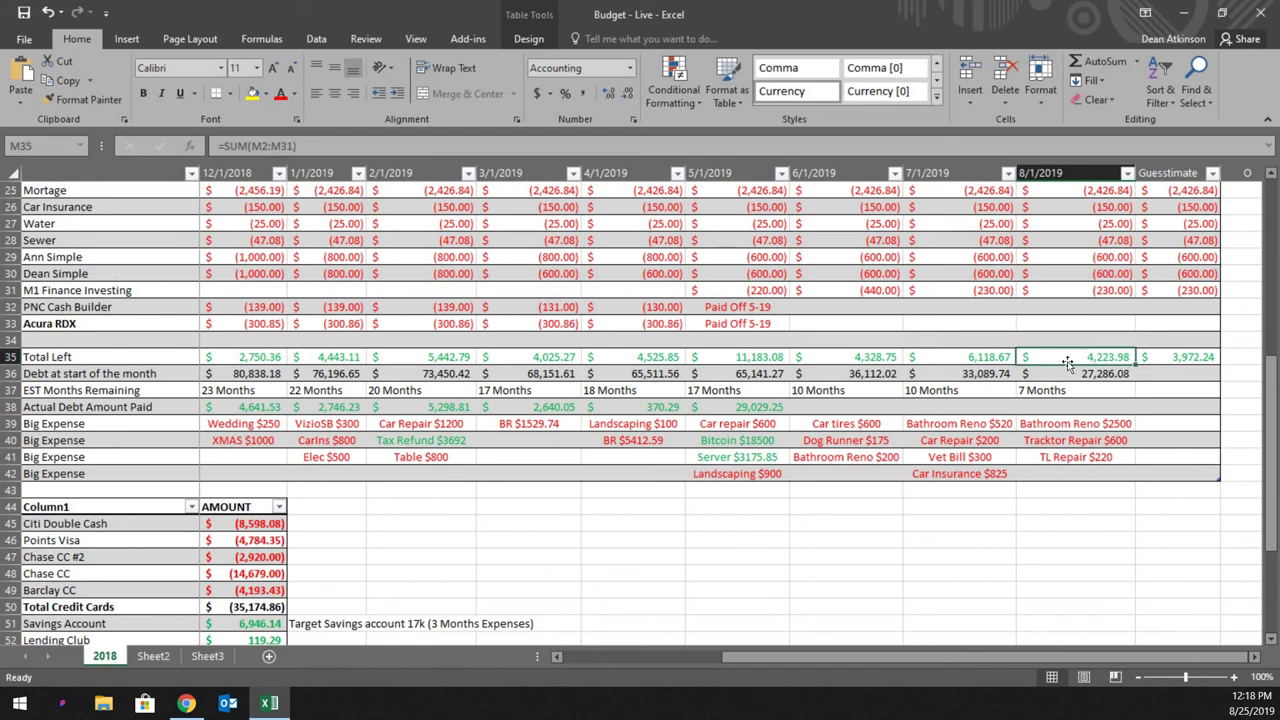
Go through the Big Expense entries for 8/1/2019, including the bathroom renovation, tractor repair and TL repair
{"action": "left_click", "coordinate": [1068, 425]}
{"action": "left_click", "coordinate": [1056, 442]}
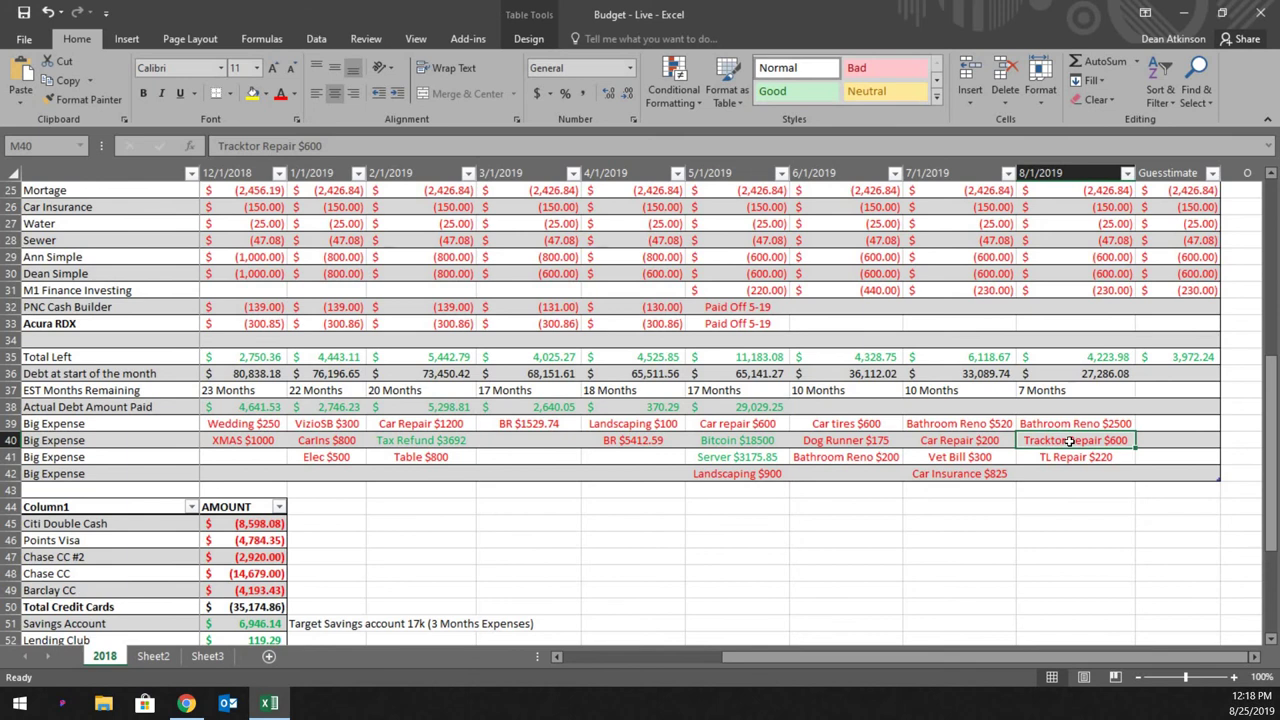
{"action": "left_click", "coordinate": [1064, 458]}
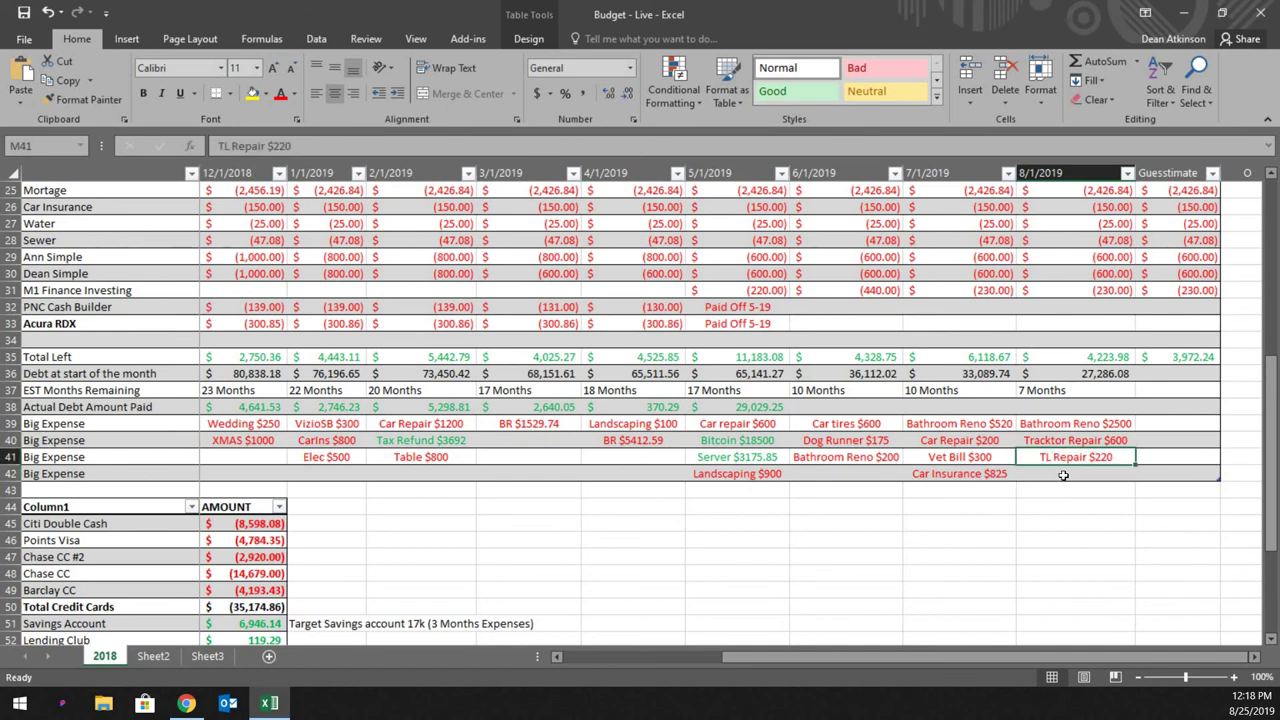
{"action": "key", "text": "Up"}
{"action": "key", "text": "Up"}
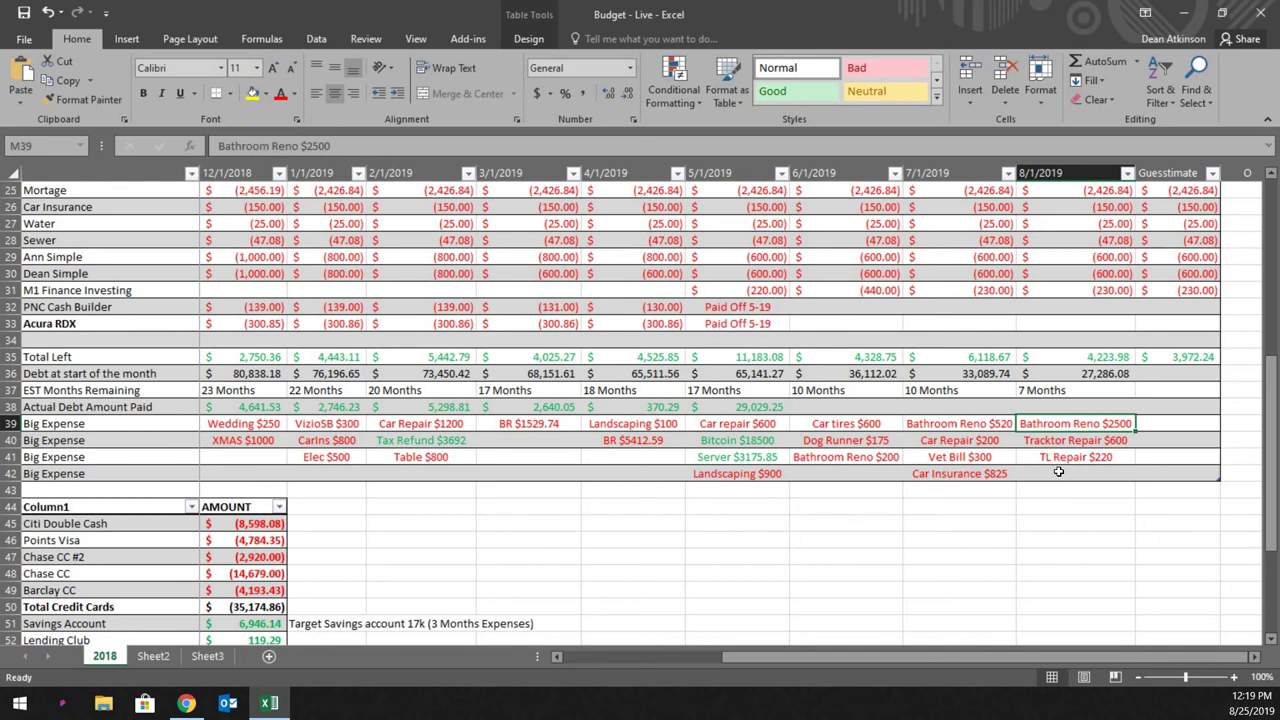
{"action": "left_click", "coordinate": [1058, 471]}
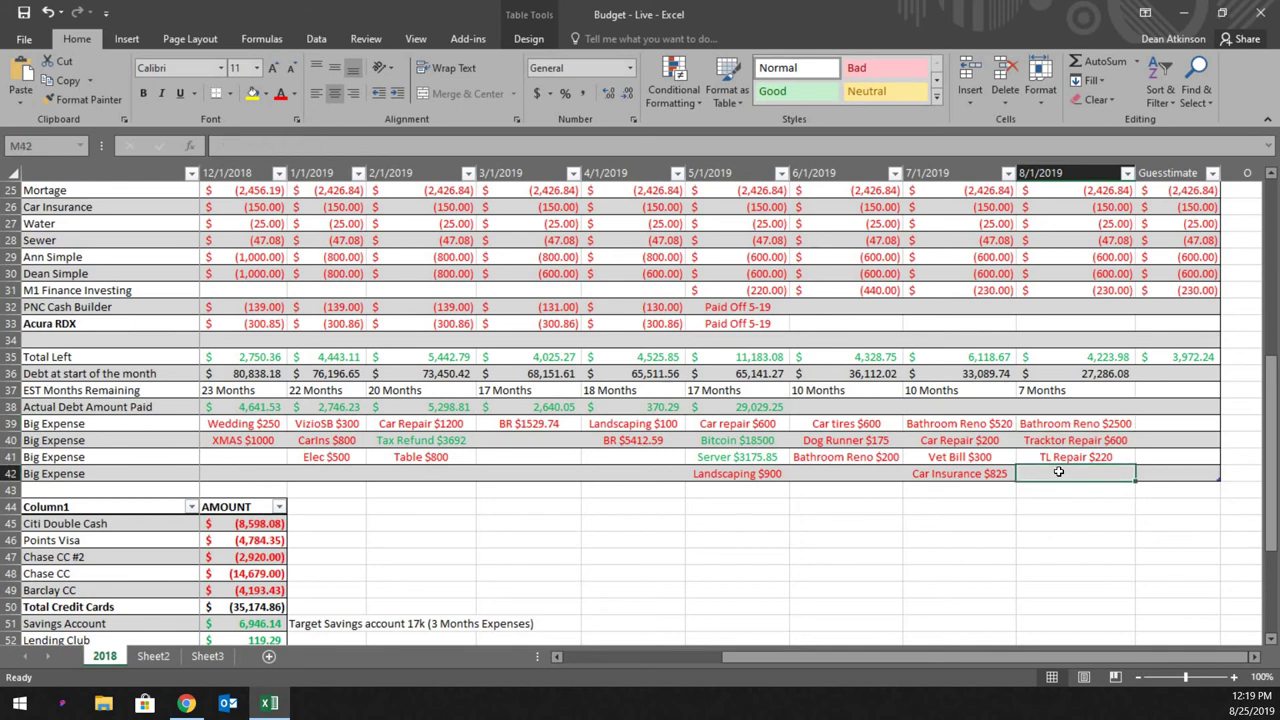
Examine the credit card balances with their balance transfer expiry dates and the Savings Account amount in the debt summary table
{"action": "scroll", "coordinate": [940, 603], "scroll_direction": "down", "scroll_amount": 3}
{"action": "left_click_drag", "start_coordinate": [902, 657], "coordinate": [650, 657]}
{"action": "left_click", "coordinate": [540, 374]}
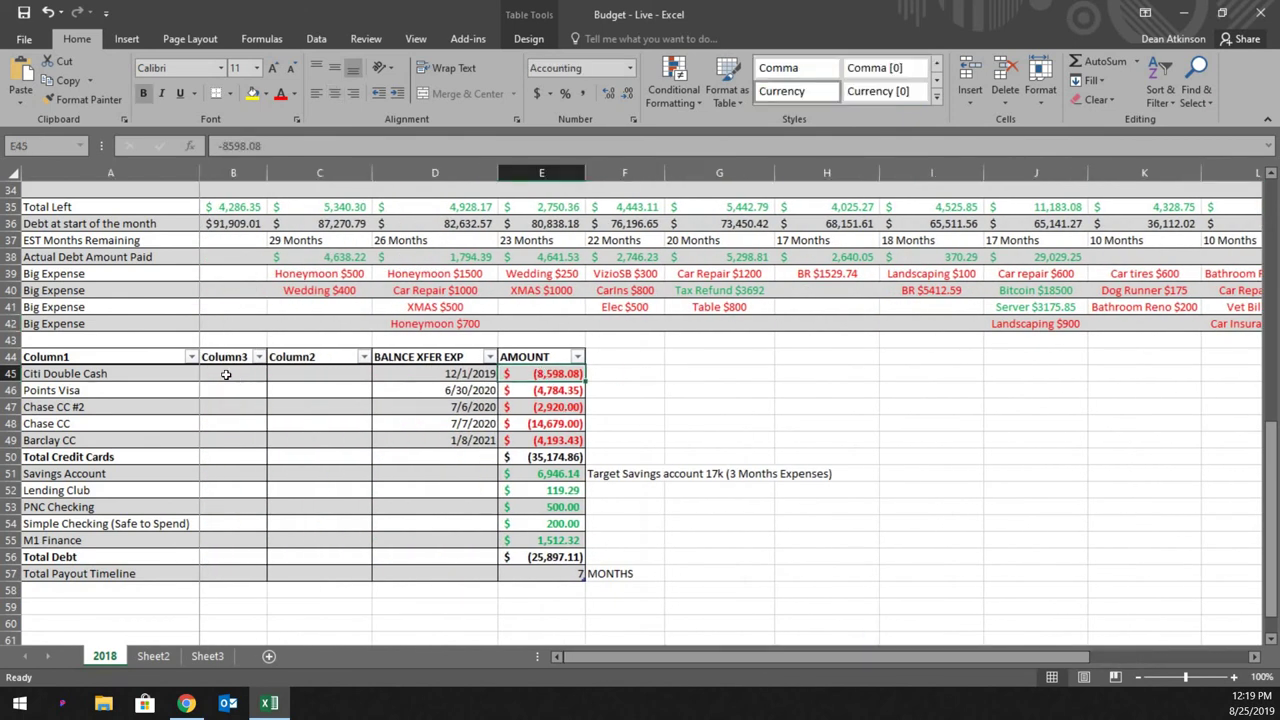
{"action": "left_click_drag", "start_coordinate": [139, 372], "coordinate": [530, 440]}
{"action": "left_click_drag", "start_coordinate": [533, 373], "coordinate": [538, 442]}
{"action": "left_click", "coordinate": [625, 440]}
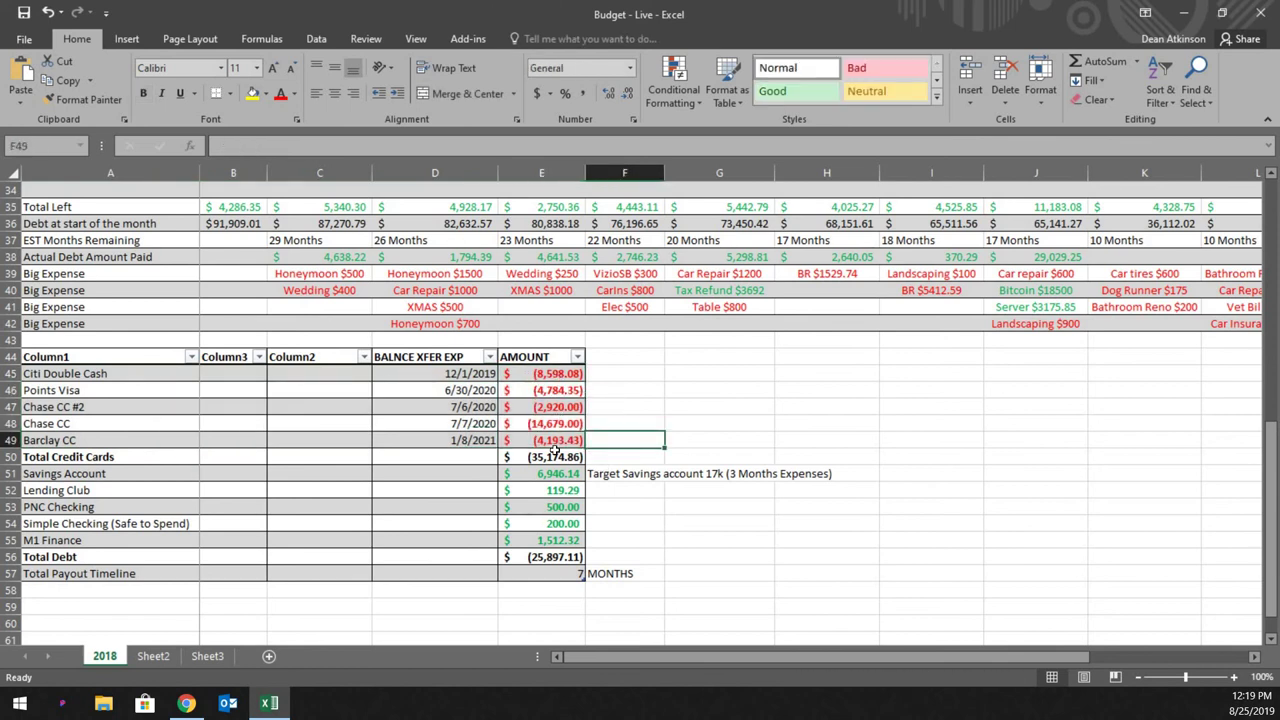
{"action": "scroll", "coordinate": [553, 443], "scroll_direction": "down", "scroll_amount": 1}
{"action": "left_click", "coordinate": [527, 425]}
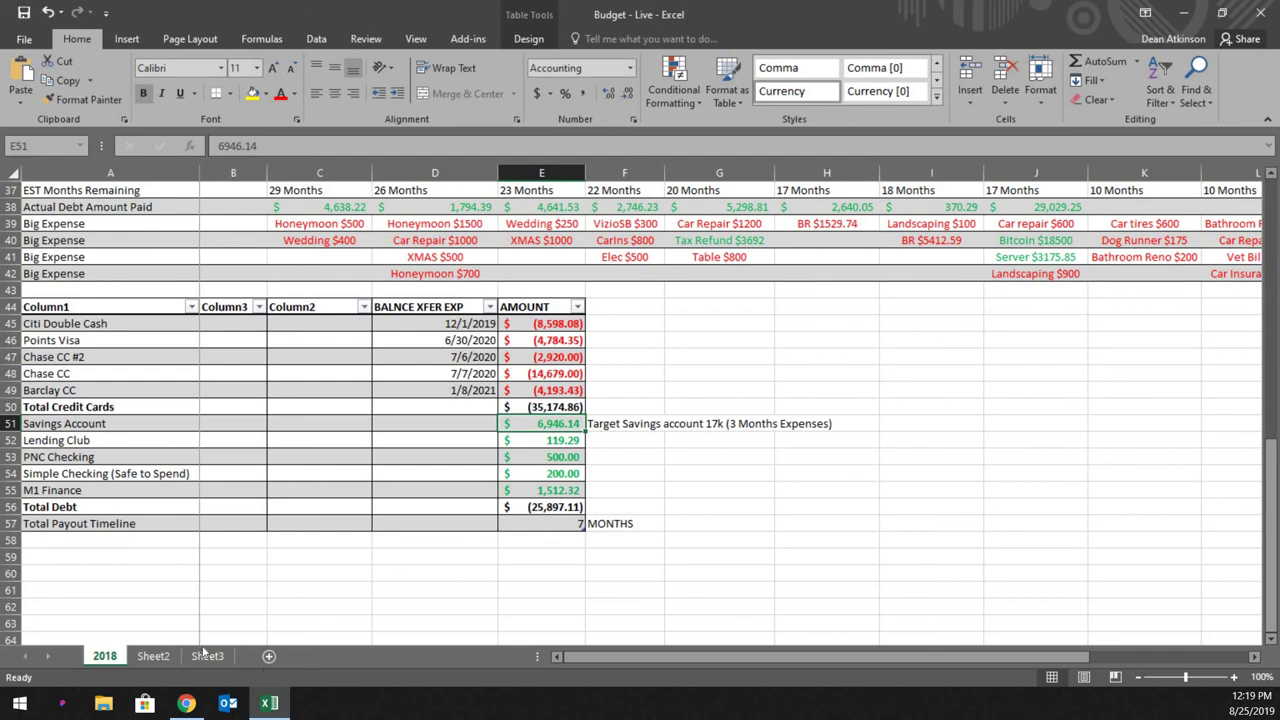
Switch to Simple in the browser and look over the shared account's expenses and goals
{"action": "left_click", "coordinate": [186, 703]}
{"action": "left_click", "coordinate": [304, 16]}
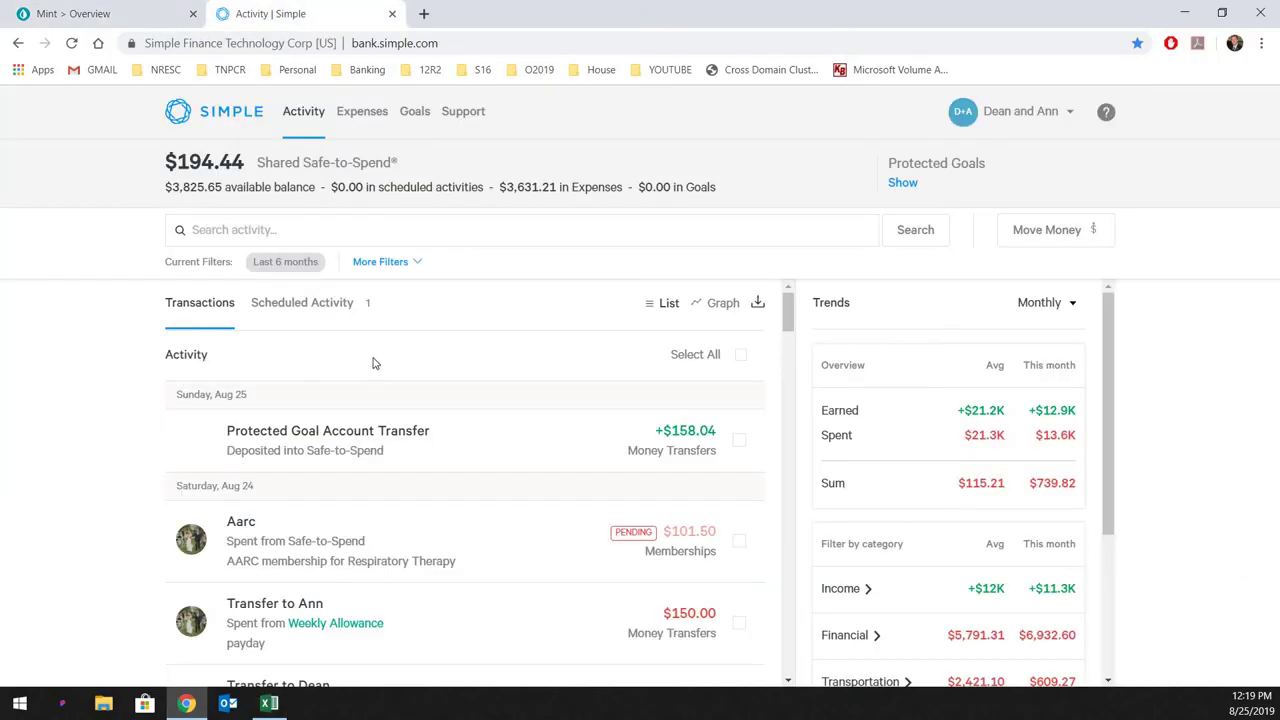
{"action": "left_click", "coordinate": [367, 117]}
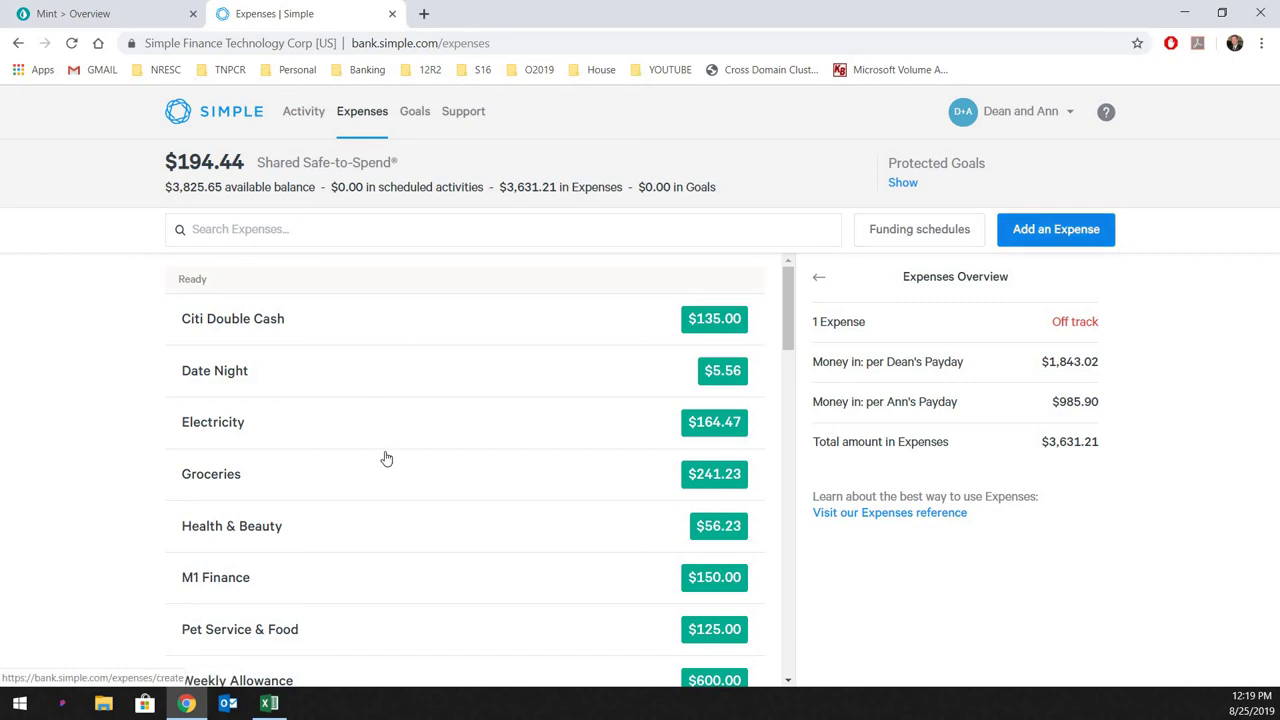
{"action": "left_click", "coordinate": [415, 113]}
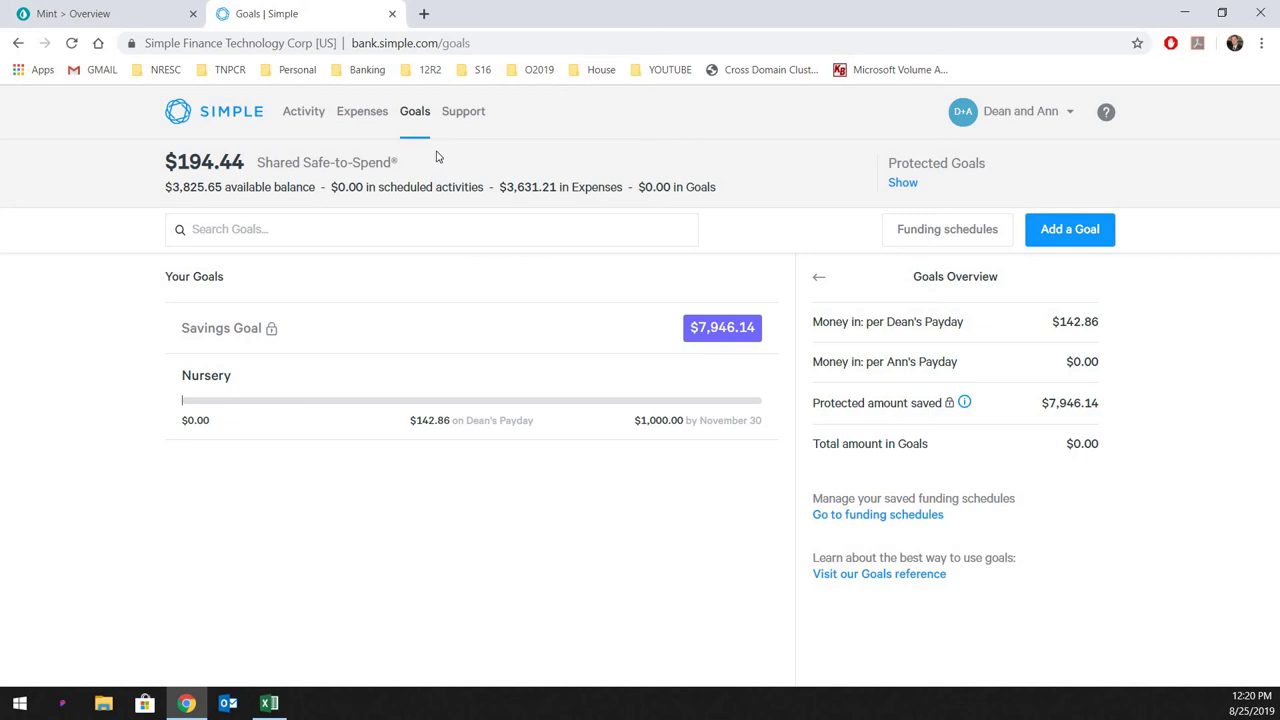
Show the Protected Goals total in the account header and highlight the amount
{"action": "left_click", "coordinate": [904, 182]}
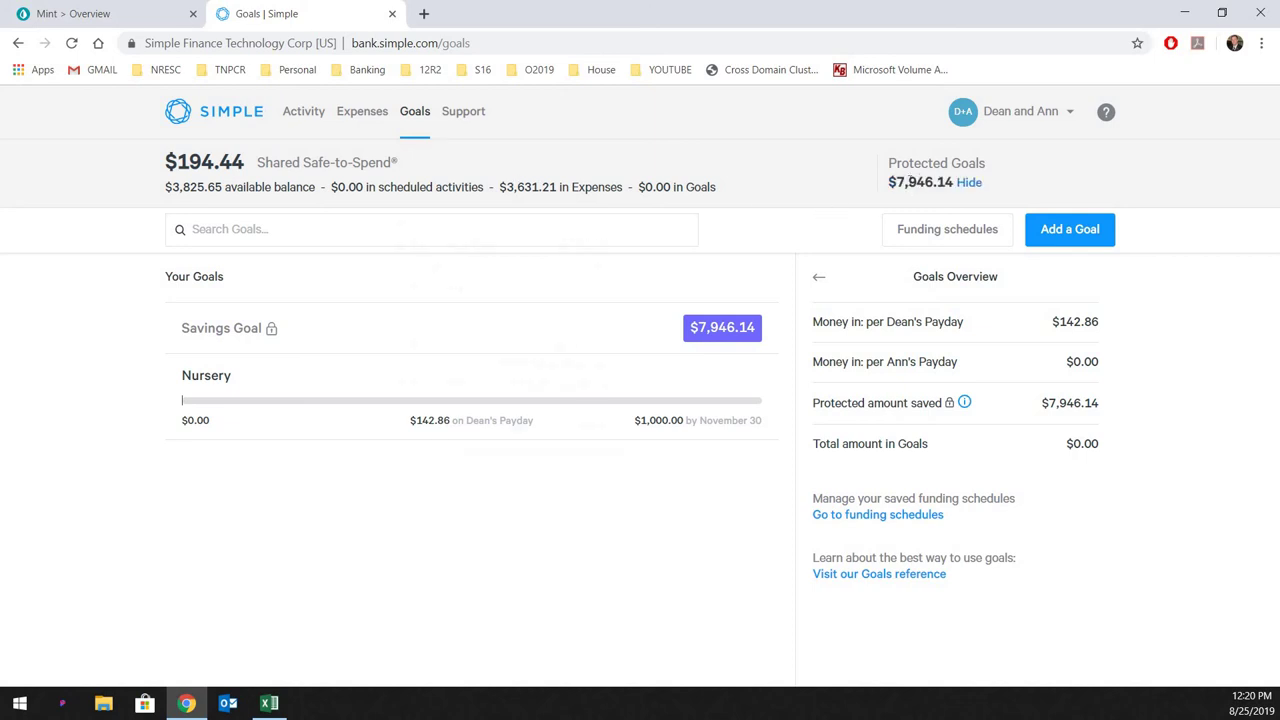
{"action": "left_click_drag", "start_coordinate": [897, 181], "coordinate": [954, 182]}
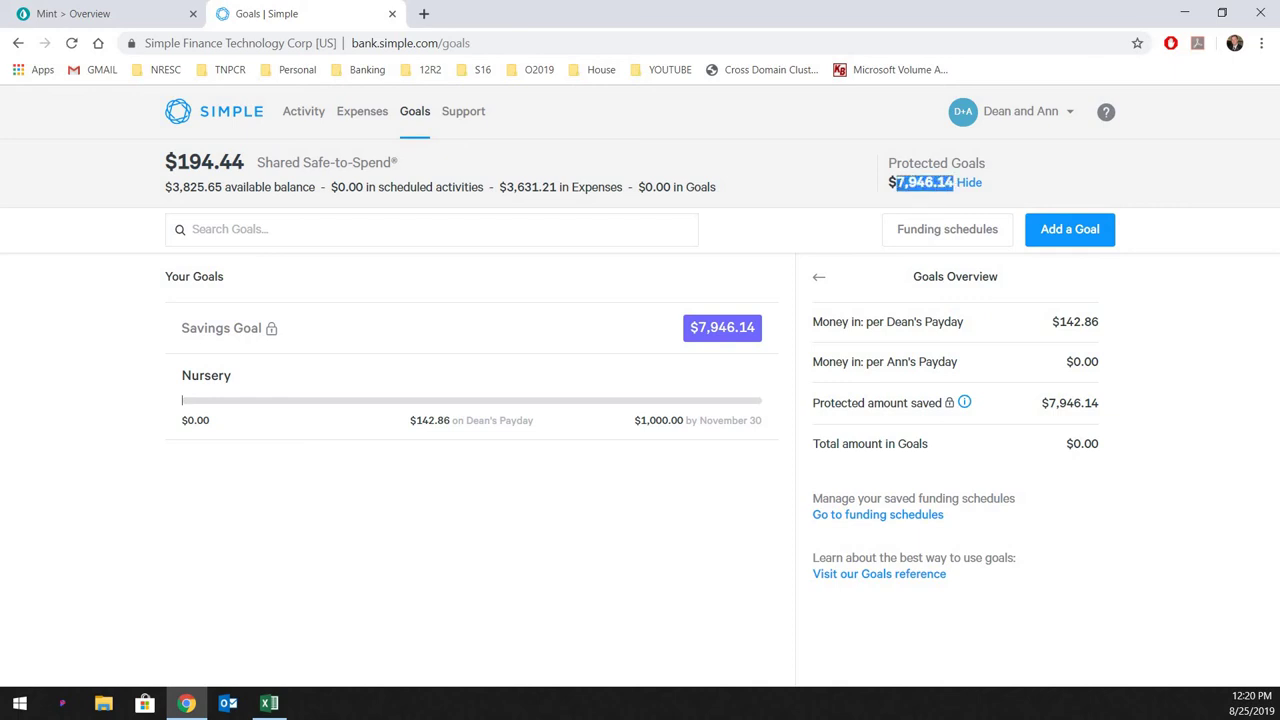
{"action": "left_click", "coordinate": [897, 182]}
{"action": "left_click_drag", "start_coordinate": [897, 182], "coordinate": [954, 182]}
{"action": "left_click", "coordinate": [786, 180]}
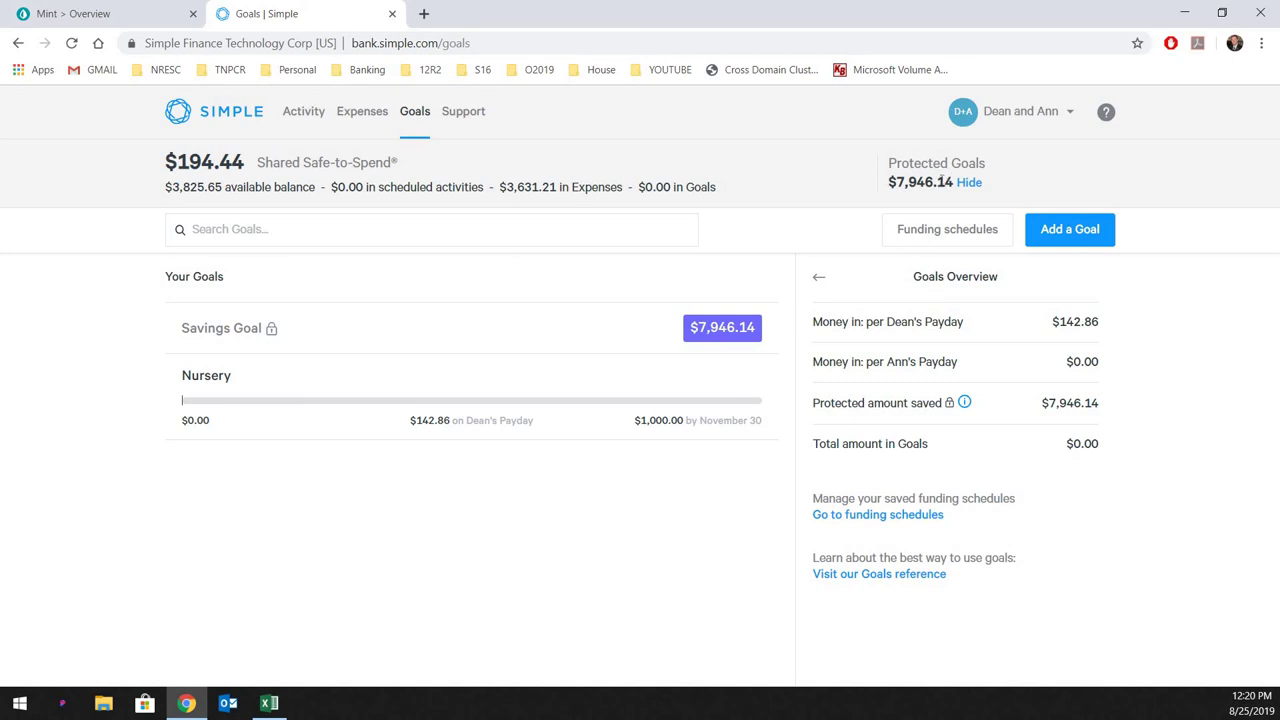
{"action": "left_click_drag", "start_coordinate": [891, 180], "coordinate": [946, 182]}
{"action": "left_click", "coordinate": [912, 182]}
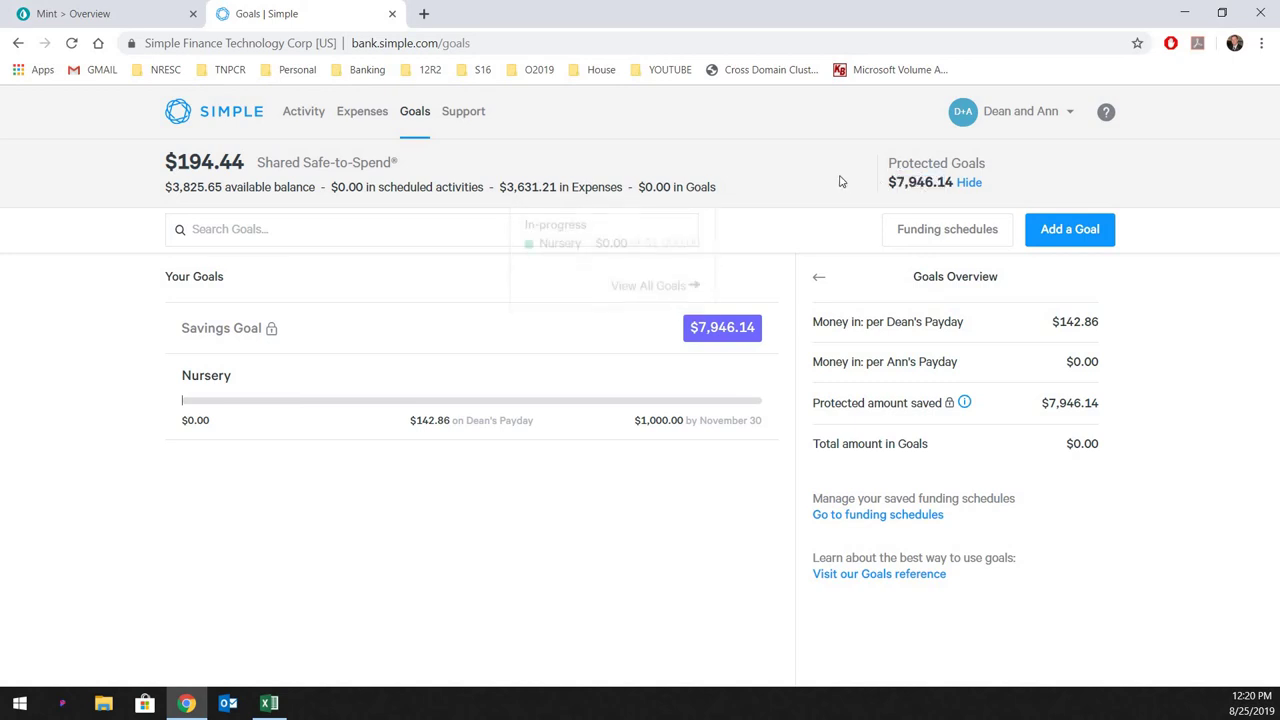
Glance at the Mint overview, return to the Excel budget and inspect the Total Payout Timeline and Total Debt cells
{"action": "left_click", "coordinate": [92, 13]}
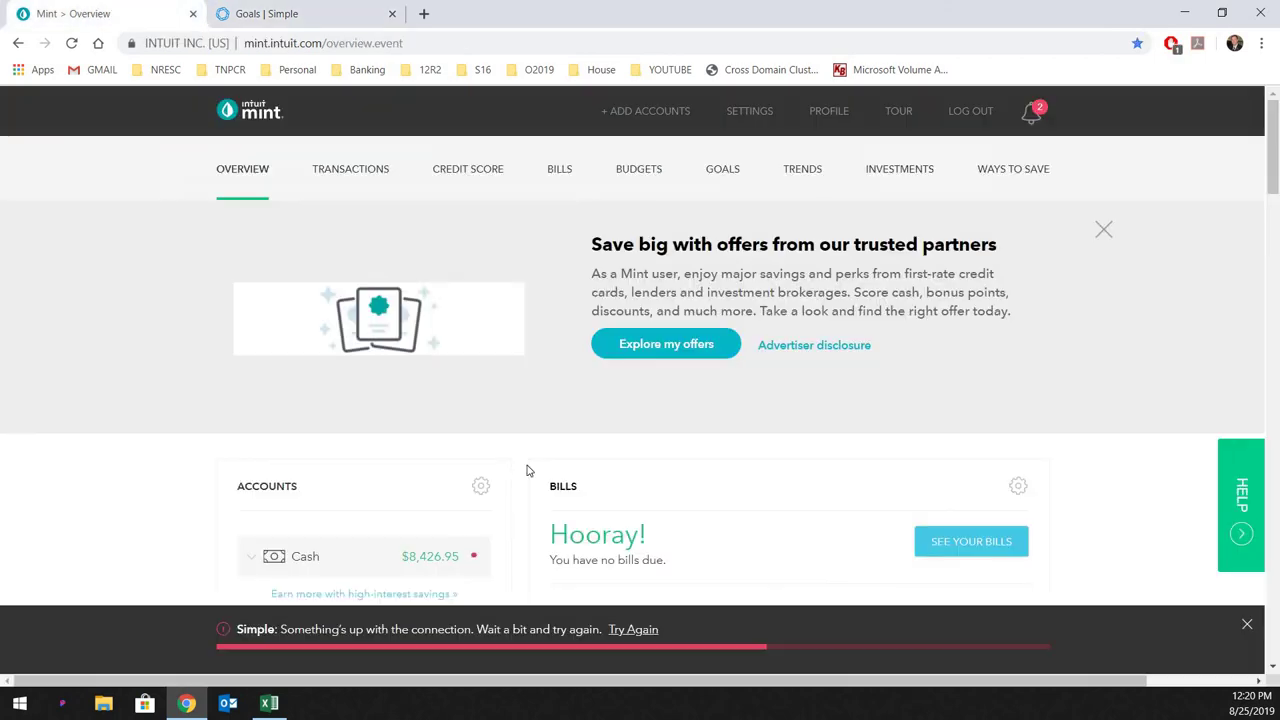
{"action": "left_click", "coordinate": [267, 704]}
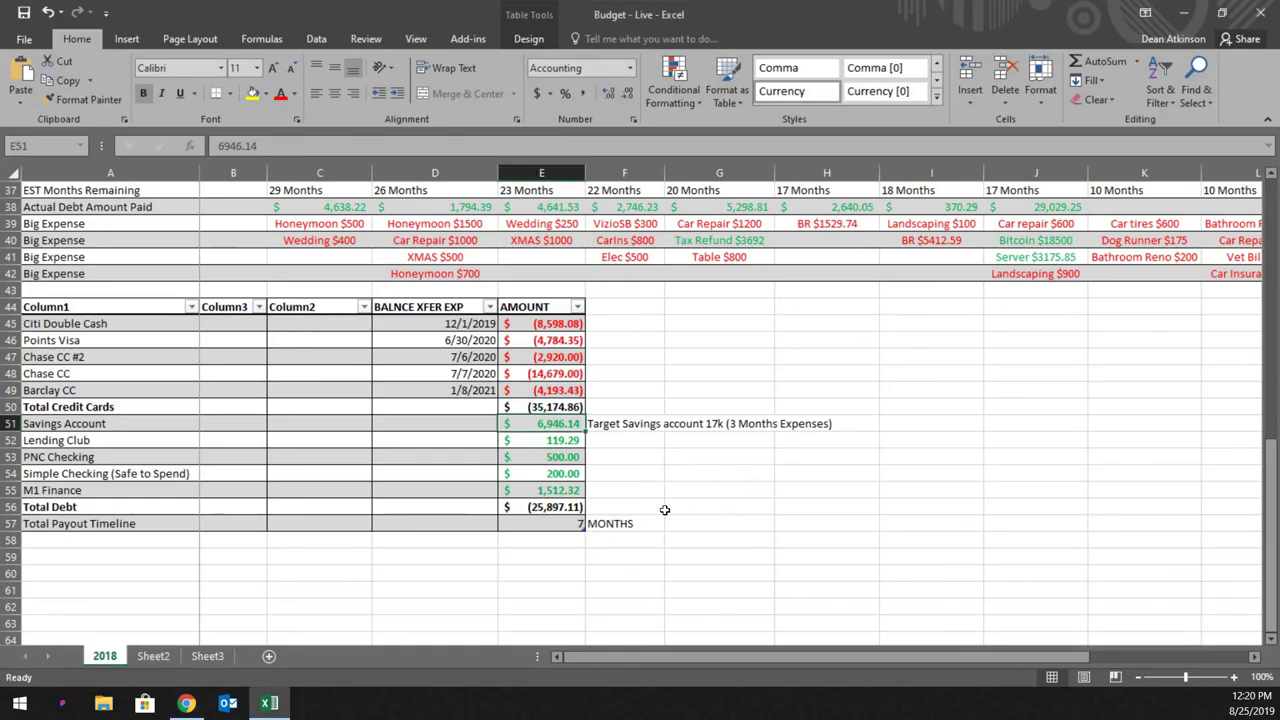
{"action": "left_click", "coordinate": [580, 523]}
{"action": "key", "text": "Right"}
{"action": "left_click", "coordinate": [566, 523]}
{"action": "left_click", "coordinate": [543, 507]}
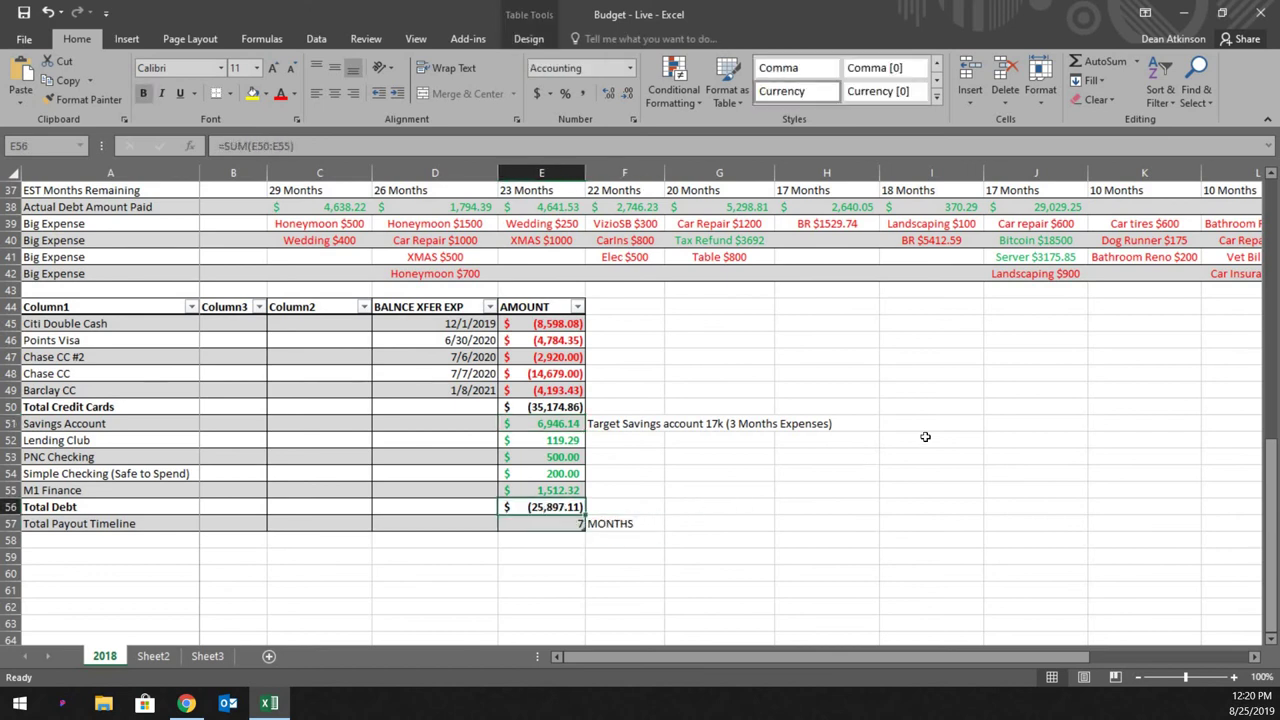
Compare the monthly Total Left, starting debt and estimated months remaining with the debt summary table
{"action": "left_click_drag", "start_coordinate": [1272, 497], "coordinate": [1191, 659]}
{"action": "left_click", "coordinate": [1191, 659]}
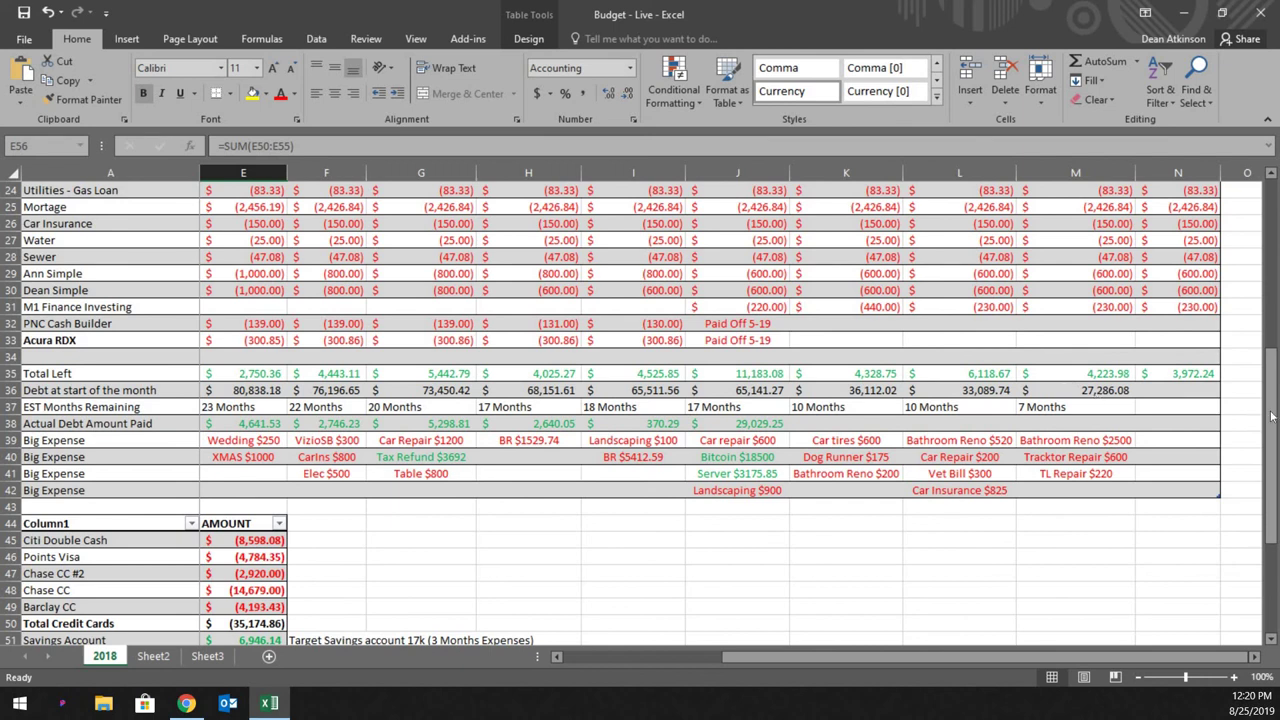
{"action": "scroll", "coordinate": [1271, 416], "scroll_direction": "down", "scroll_amount": 2}
{"action": "scroll", "coordinate": [654, 597], "scroll_direction": "left", "scroll_amount": 3}
{"action": "scroll", "coordinate": [592, 576], "scroll_direction": "down", "scroll_amount": 1}
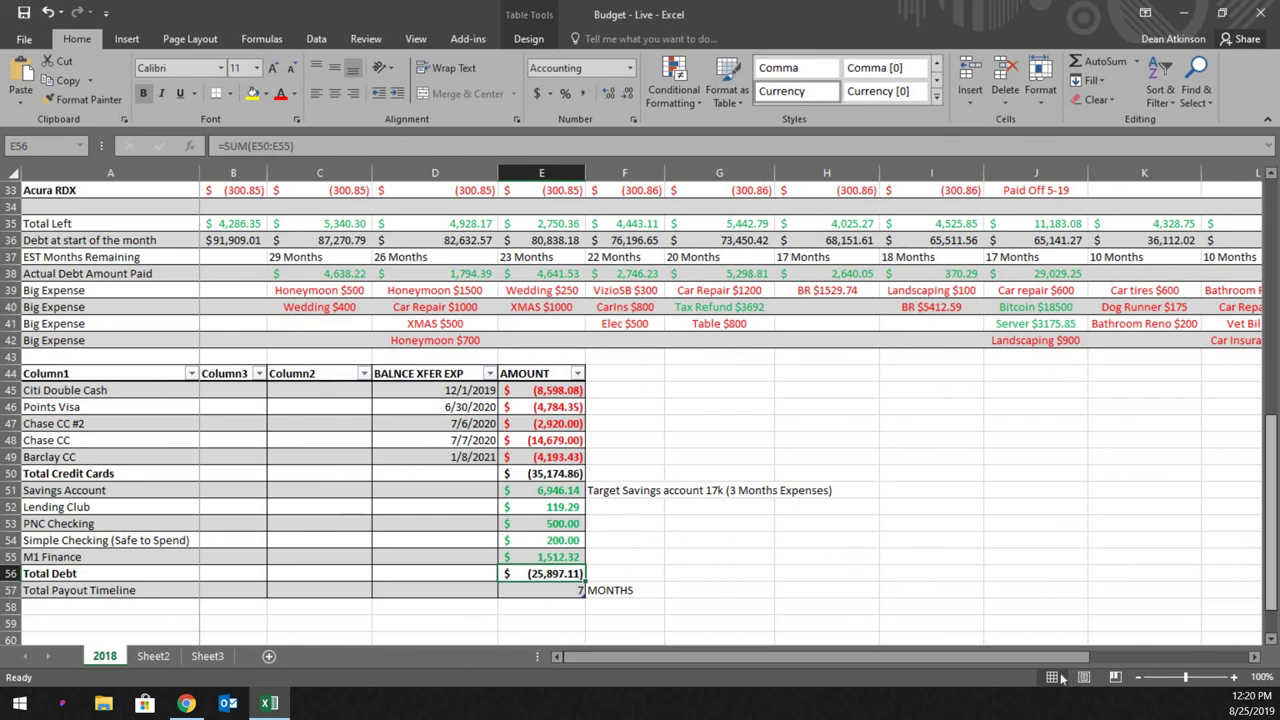
{"action": "left_click_drag", "start_coordinate": [1089, 654], "coordinate": [1108, 496]}
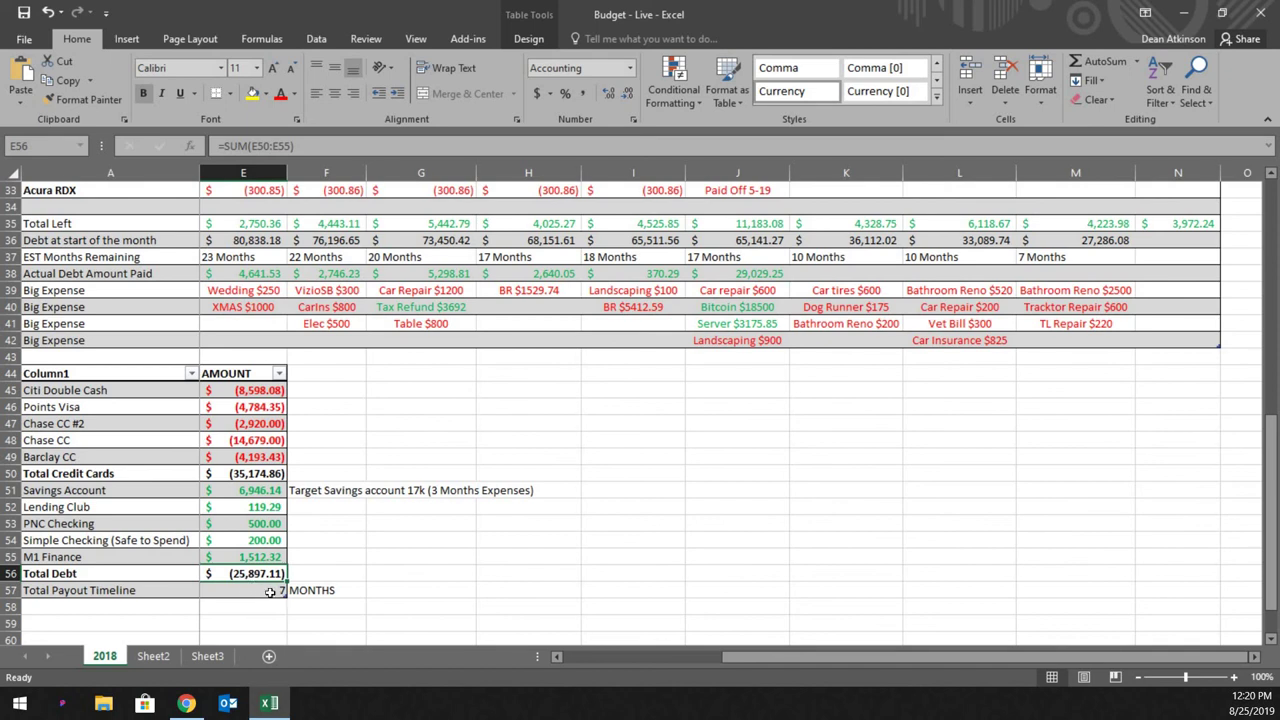
Return to the Mint overview and dismiss the Simple connection notice and the partner offers banner
{"action": "left_click", "coordinate": [1183, 12]}
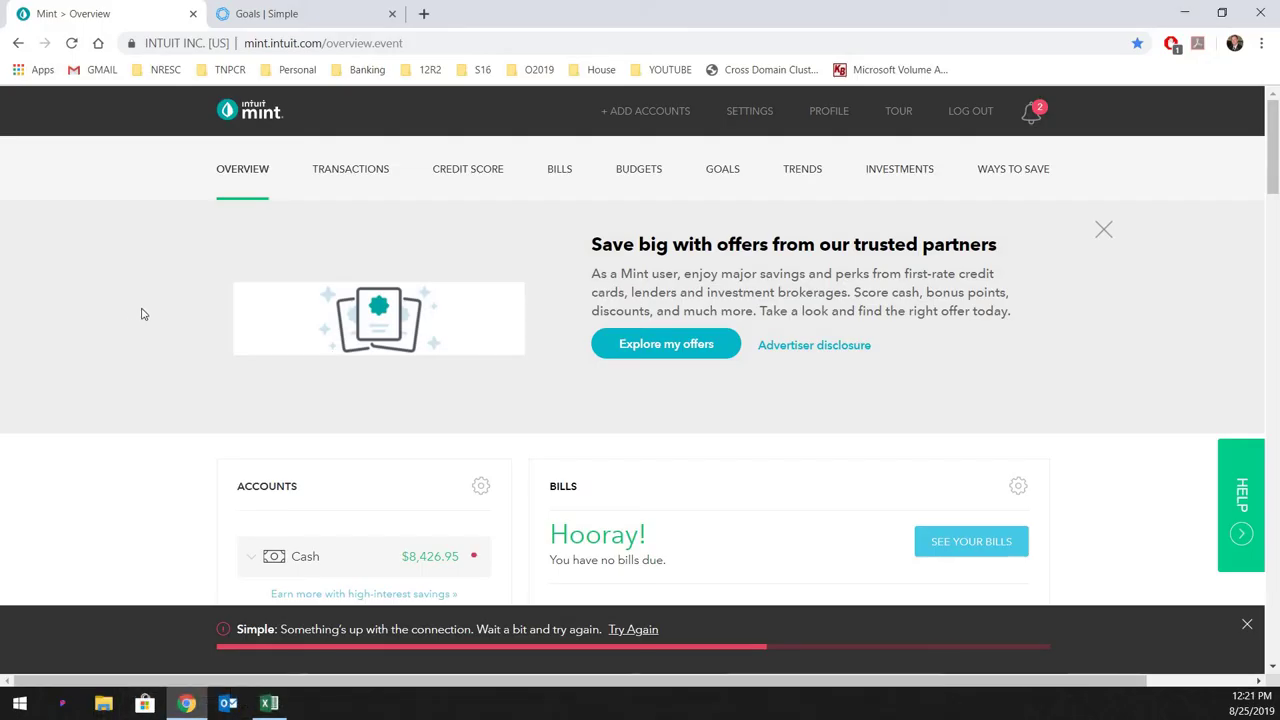
{"action": "left_click", "coordinate": [1247, 625]}
{"action": "left_click", "coordinate": [1104, 230]}
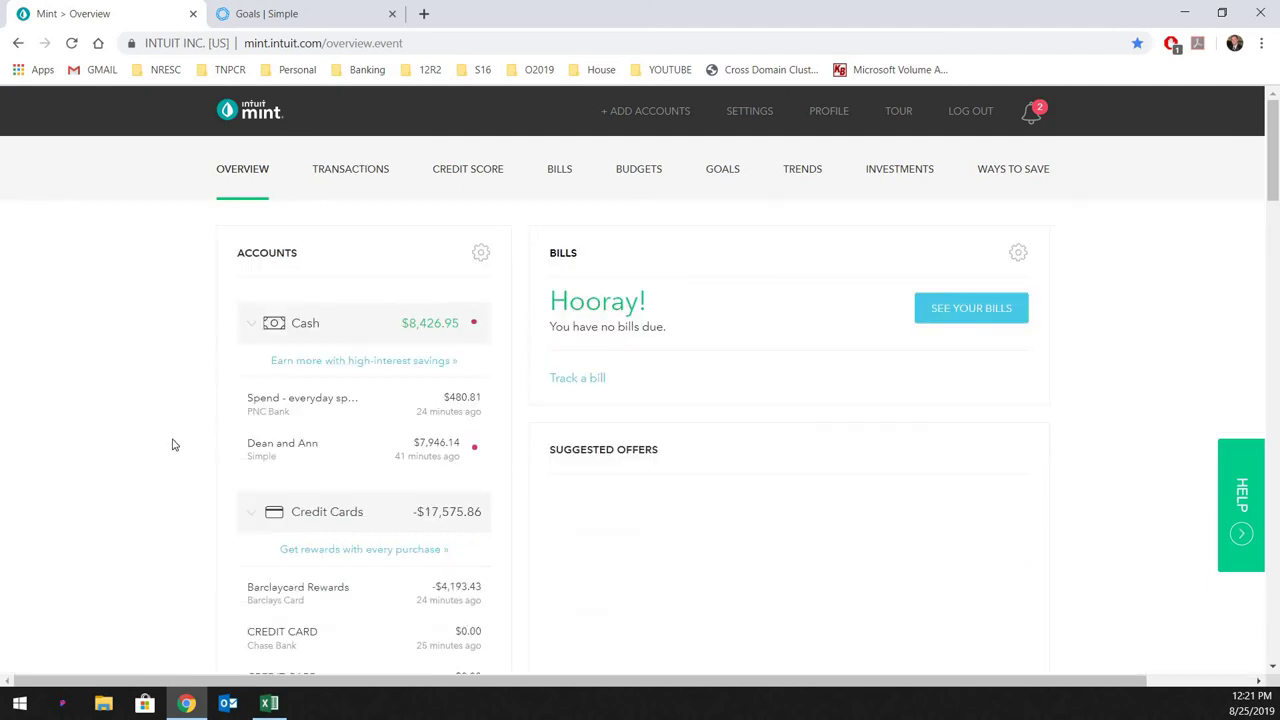
Review the Mint account list from cash and credit cards through investments and property to the assets, debts and net worth summary
{"action": "scroll", "coordinate": [154, 414], "scroll_direction": "down", "scroll_amount": 4}
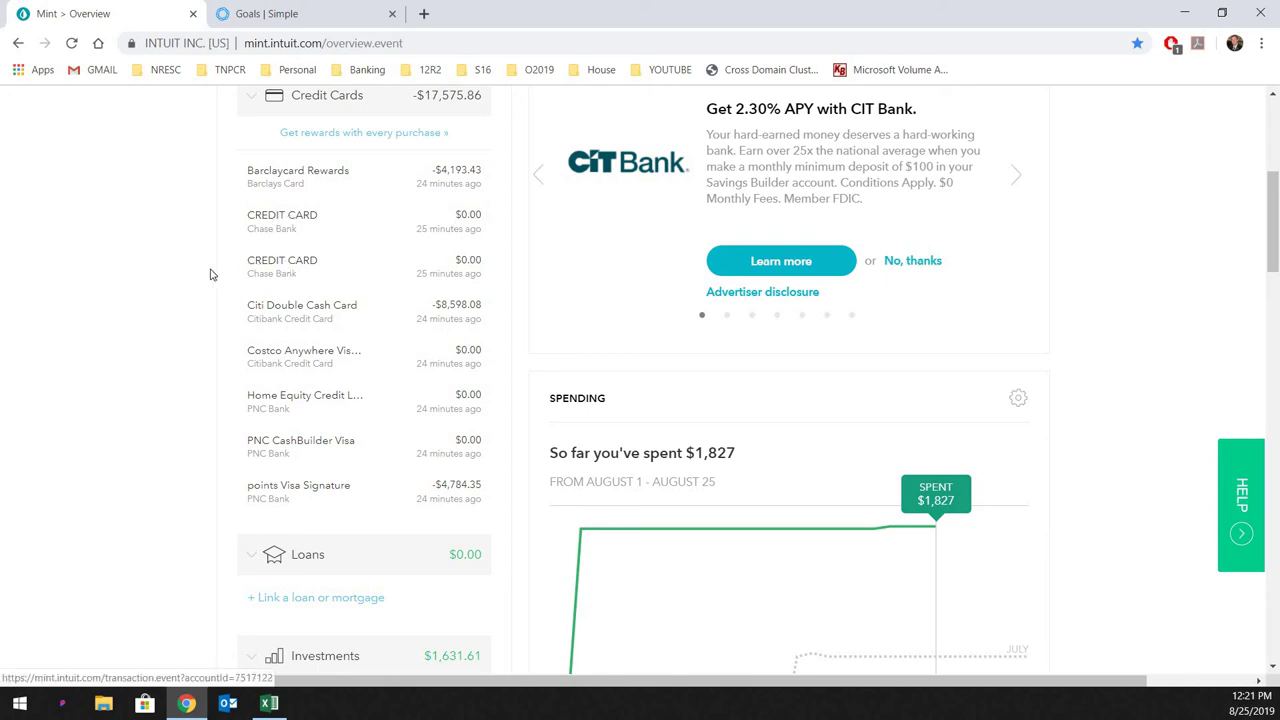
{"action": "scroll", "coordinate": [211, 275], "scroll_direction": "up", "scroll_amount": 2}
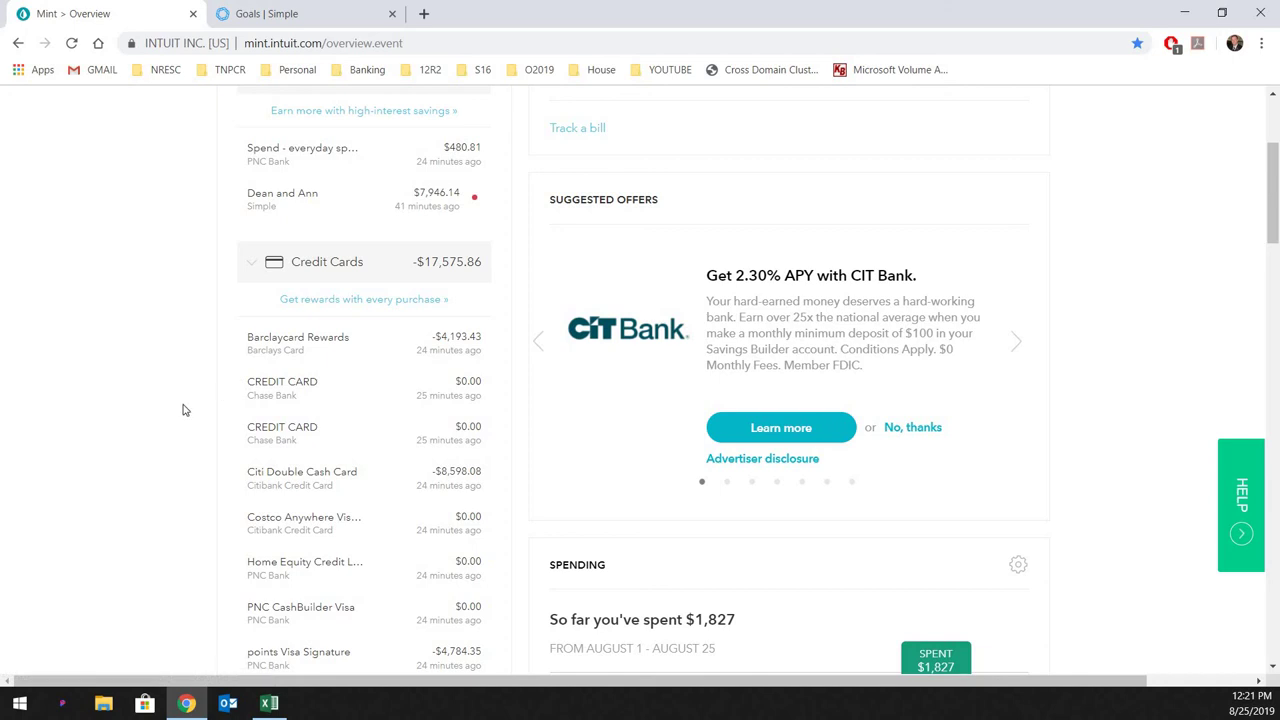
{"action": "scroll", "coordinate": [183, 410], "scroll_direction": "down", "scroll_amount": 6}
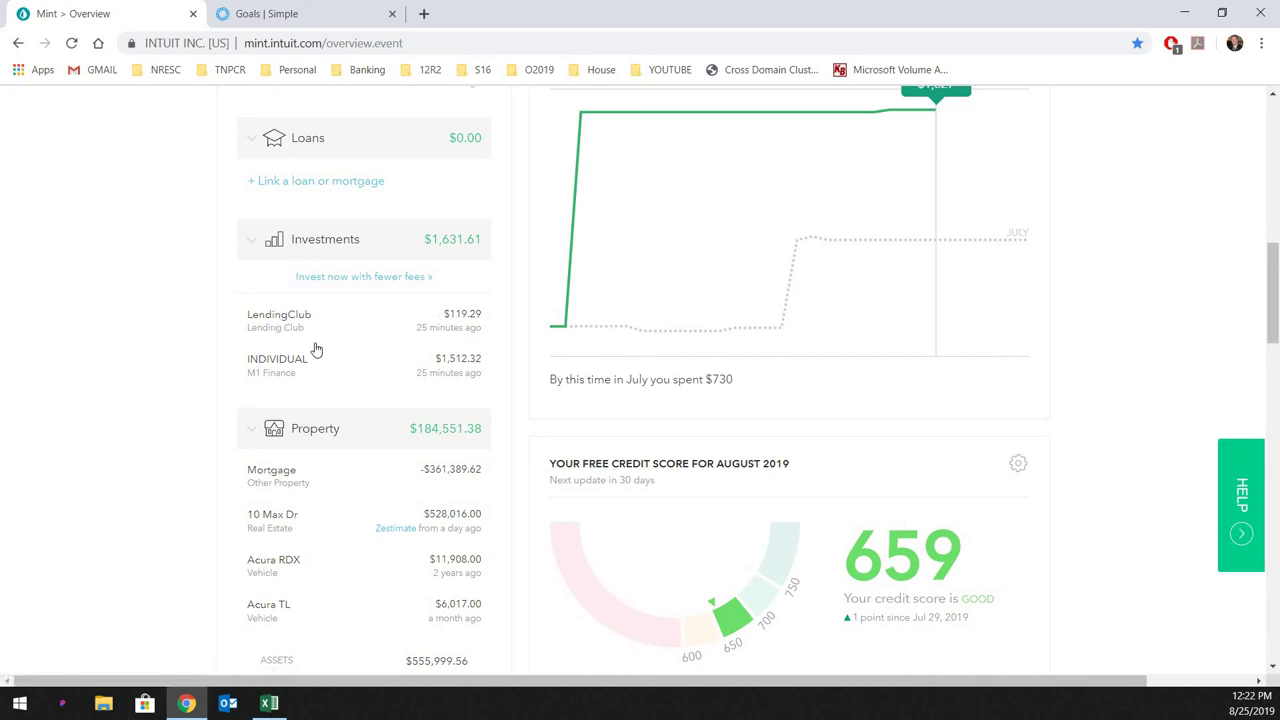
{"action": "scroll", "coordinate": [314, 354], "scroll_direction": "down", "scroll_amount": 2}
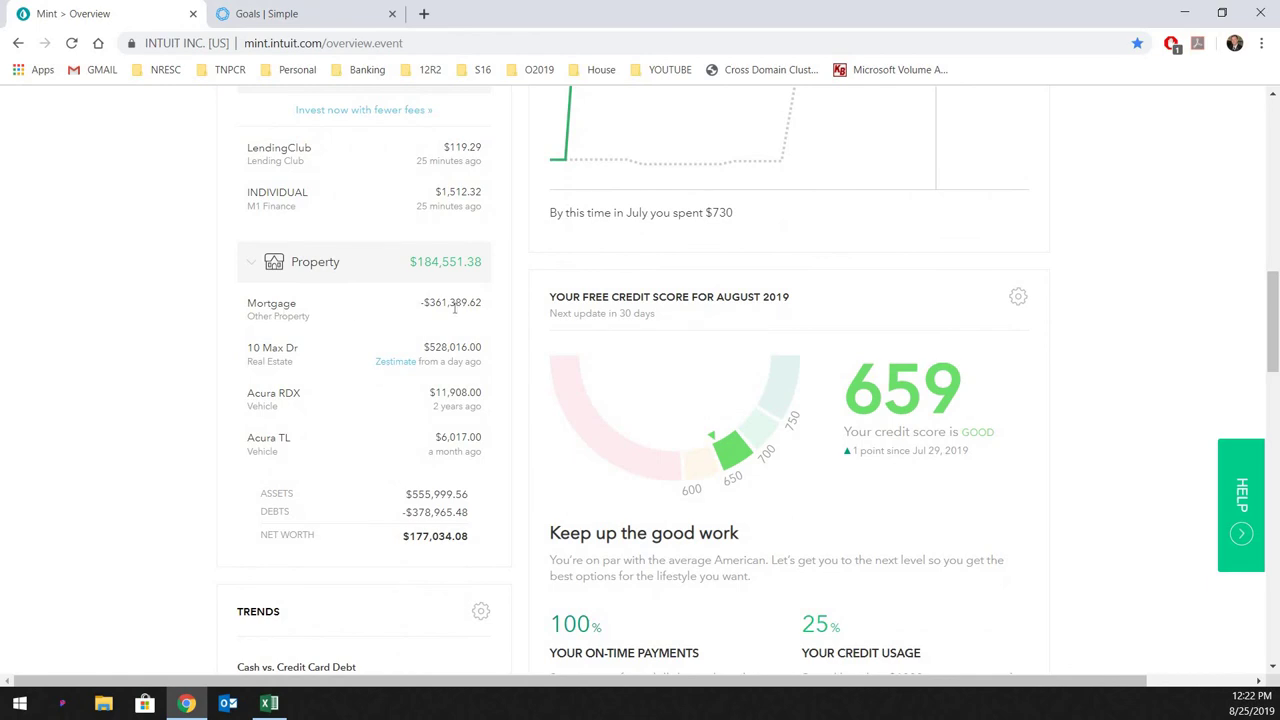
{"action": "scroll", "coordinate": [214, 397], "scroll_direction": "down", "scroll_amount": 1}
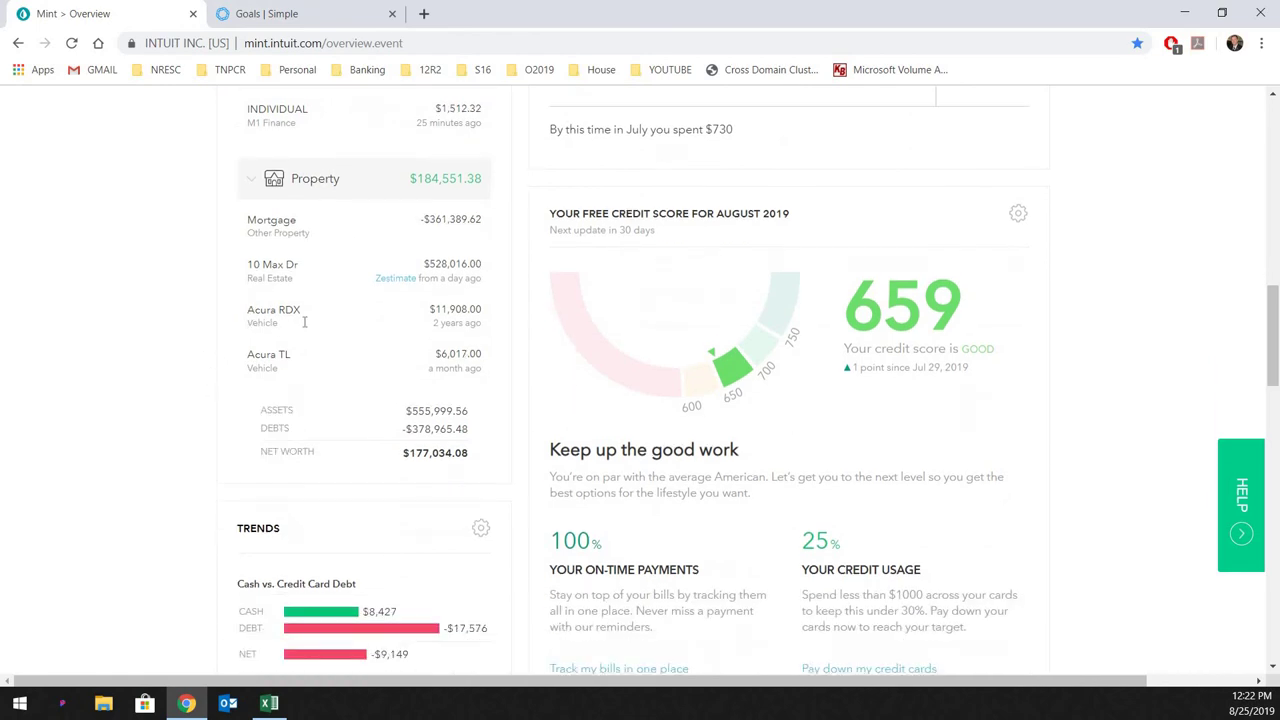
{"action": "scroll", "coordinate": [184, 365], "scroll_direction": "down", "scroll_amount": 2}
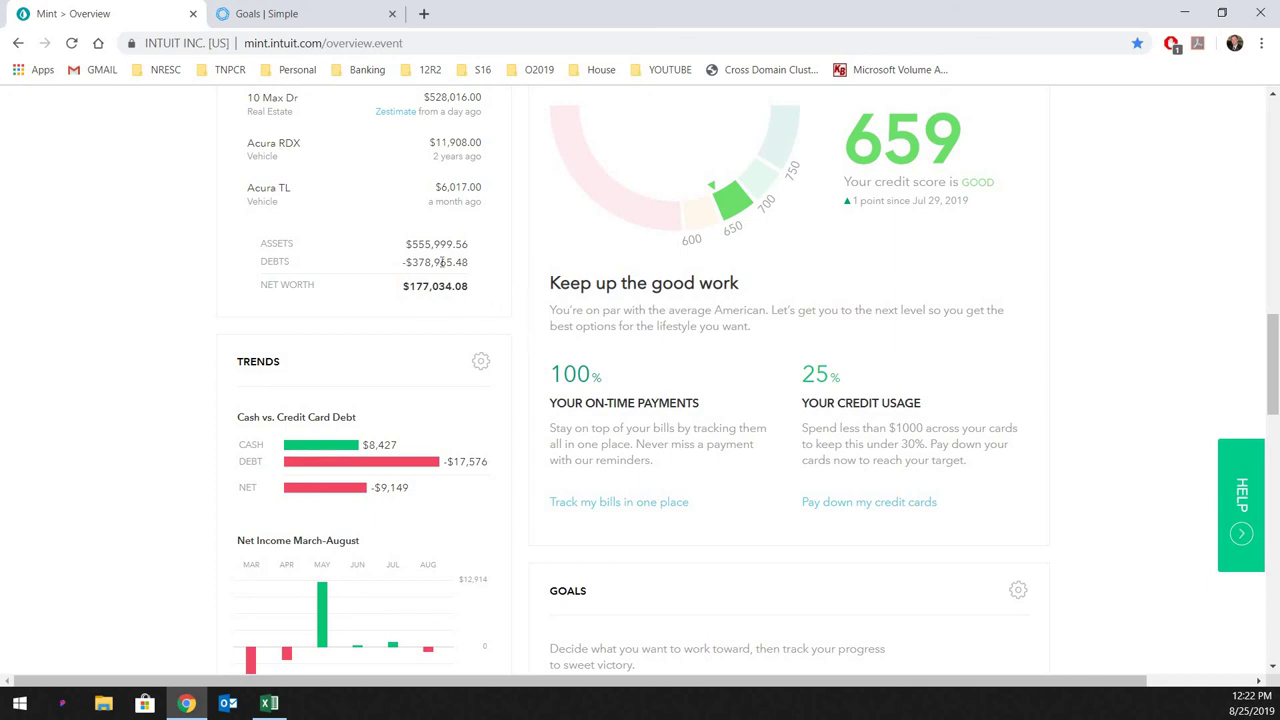
Examine the August 2019 credit score and its change since the last update, and return to the start of the overview
{"action": "scroll", "coordinate": [889, 338], "scroll_direction": "up", "scroll_amount": 2}
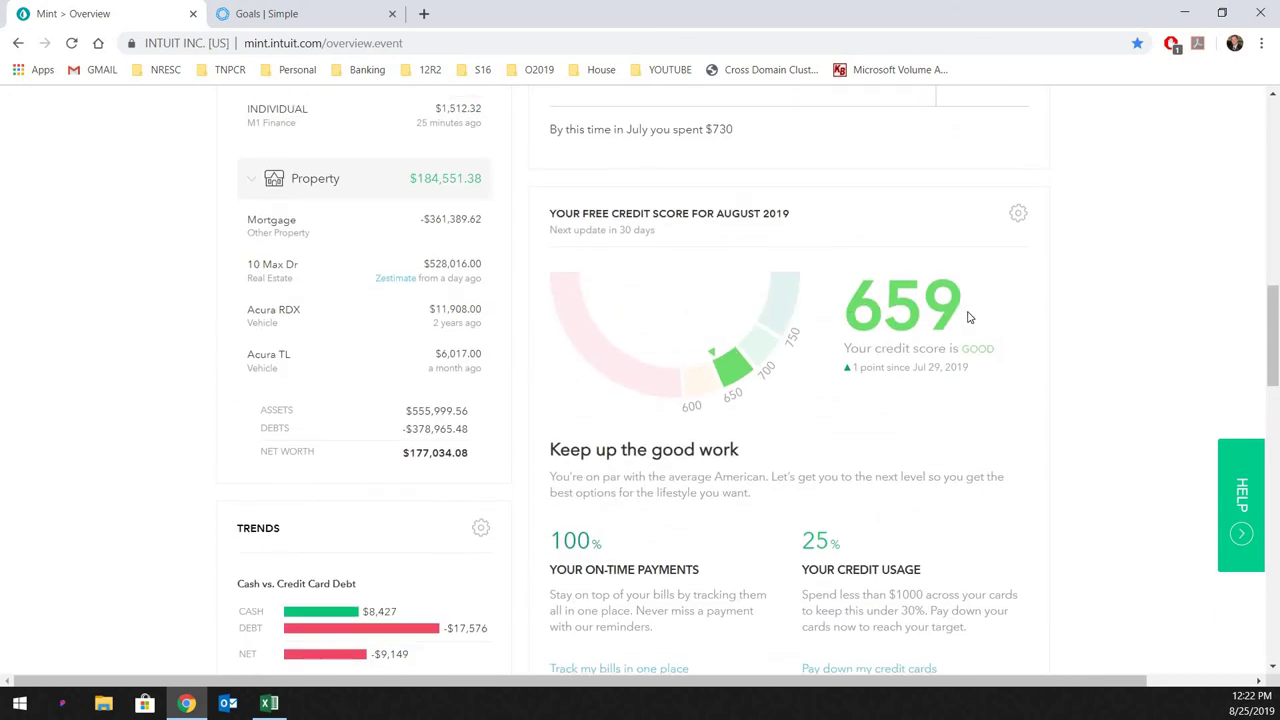
{"action": "double_click", "coordinate": [970, 322]}
{"action": "left_click", "coordinate": [858, 376]}
{"action": "scroll", "coordinate": [725, 368], "scroll_direction": "up", "scroll_amount": 7}
{"action": "scroll", "coordinate": [732, 367], "scroll_direction": "up", "scroll_amount": 4}
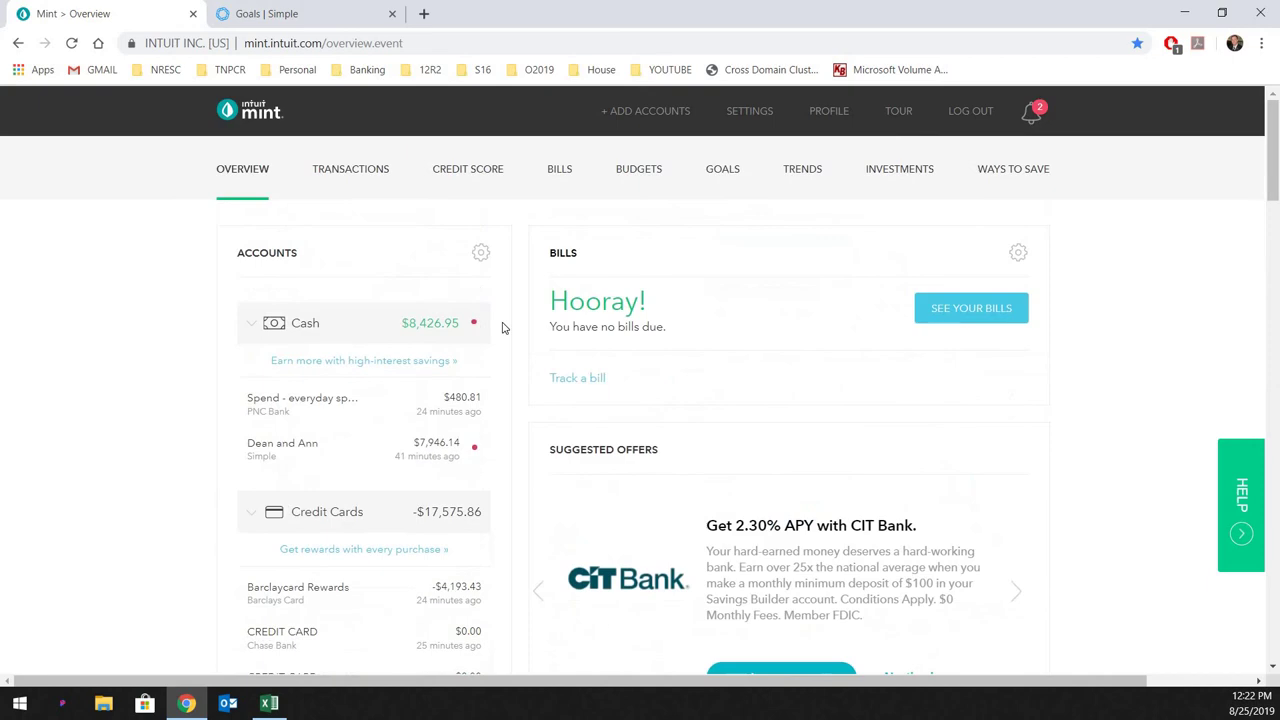
Switch to Simple and go through its Activity, Expenses and Goals pages in turn
{"action": "key", "text": "ctrl+Tab"}
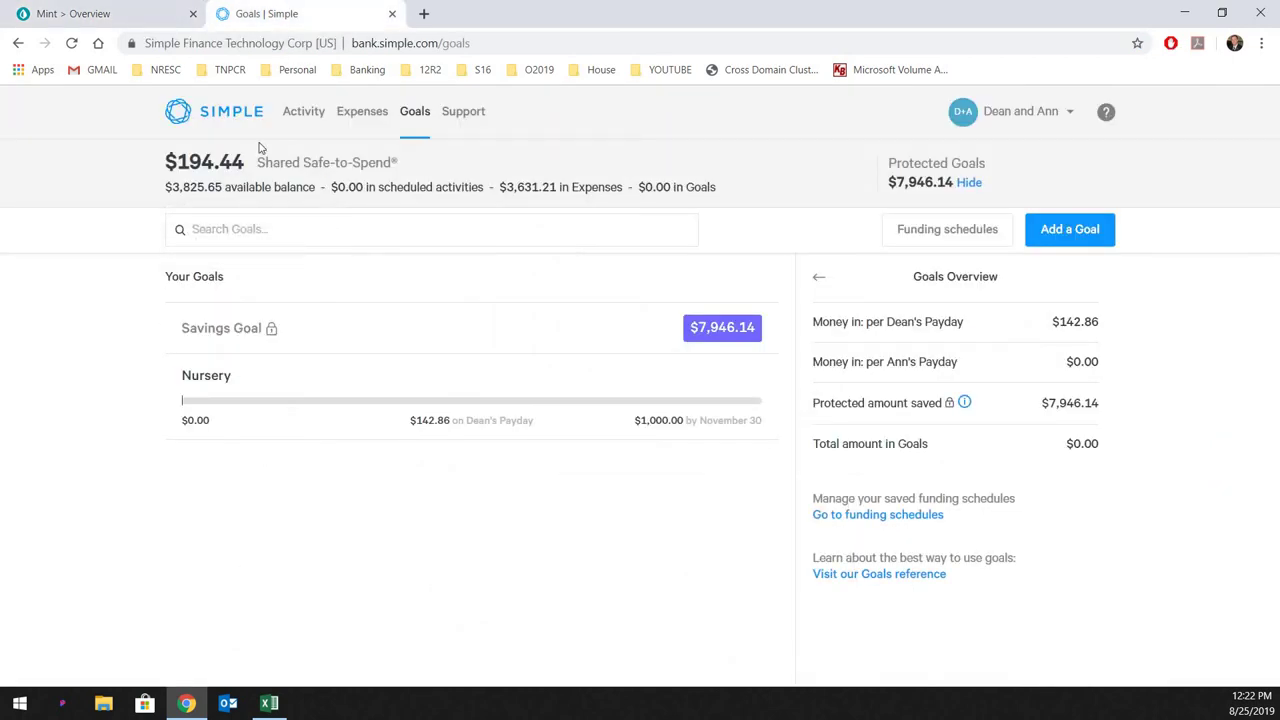
{"action": "left_click", "coordinate": [302, 112]}
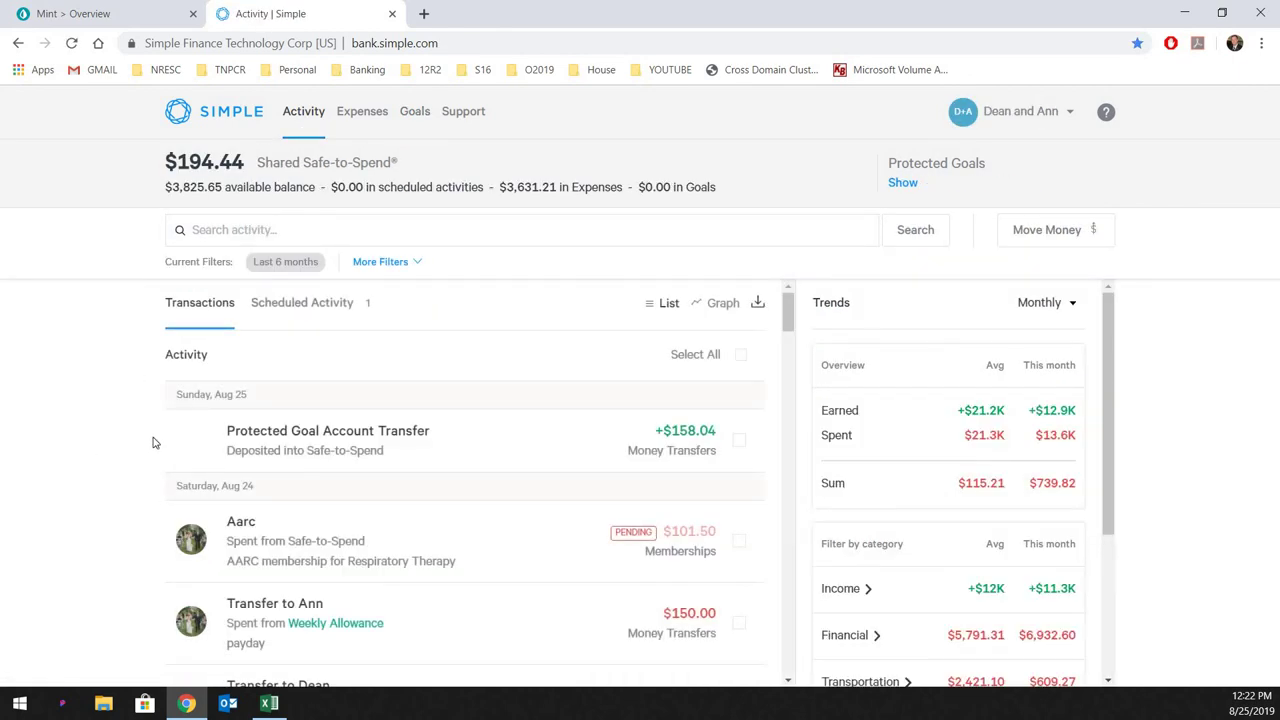
{"action": "left_click", "coordinate": [364, 121]}
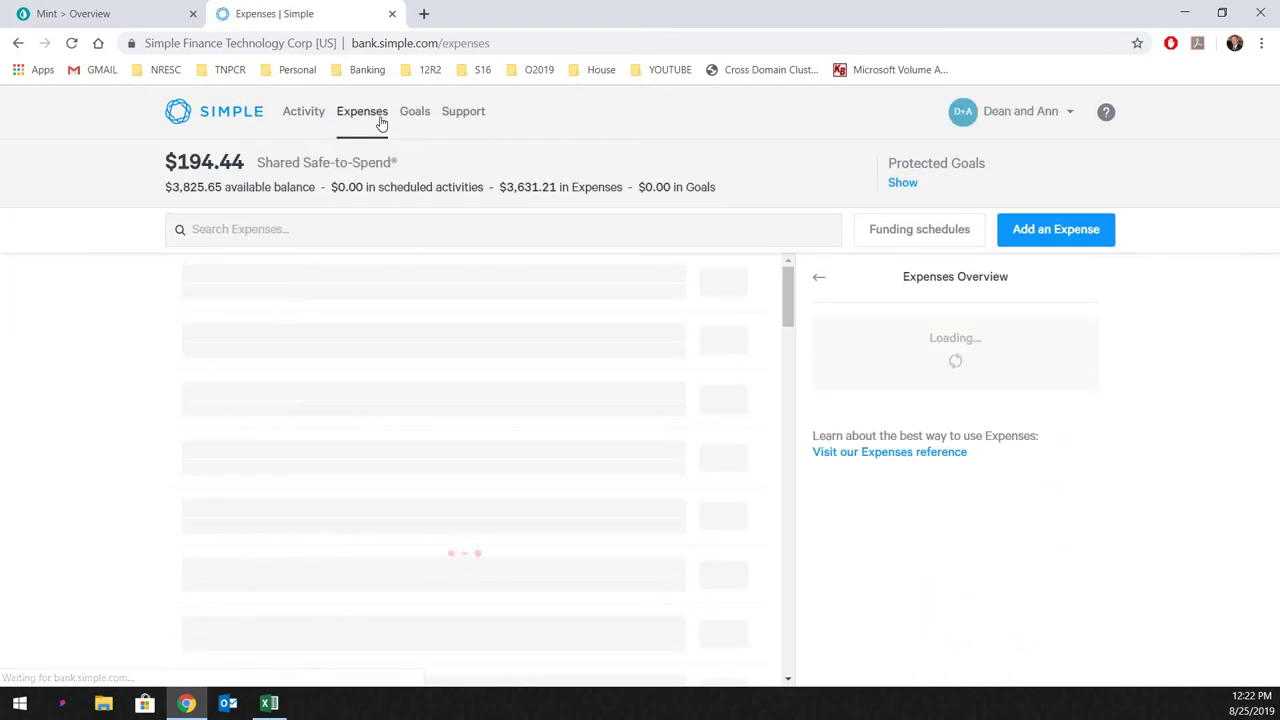
{"action": "left_click", "coordinate": [415, 116]}
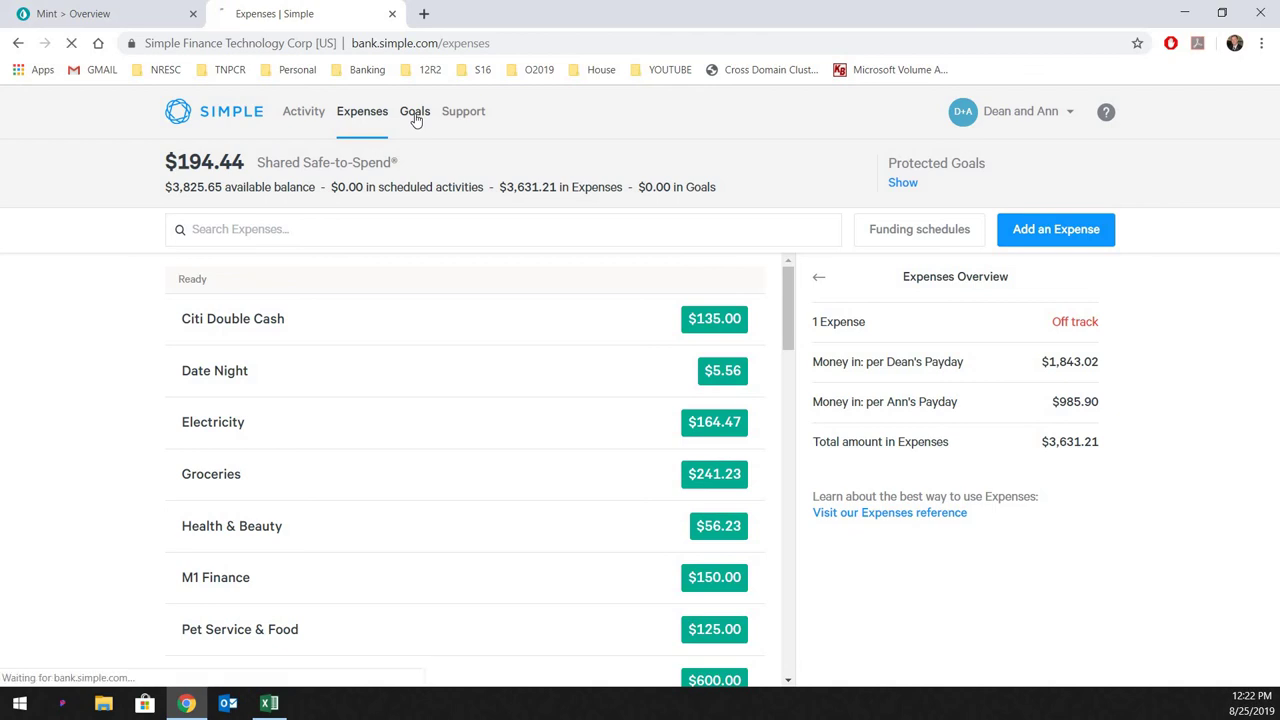